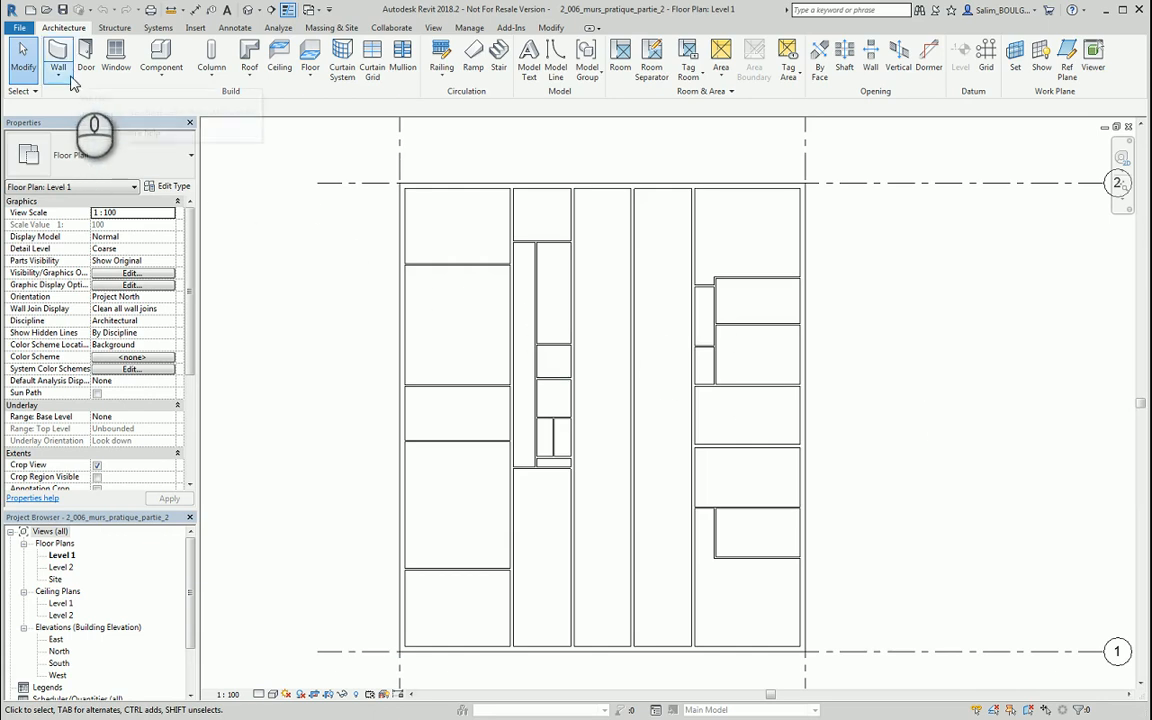
- Draw a horizontal Generic - 70mm wall about 2.1 m long across the lower part of the middle bay
left_click(57, 55)
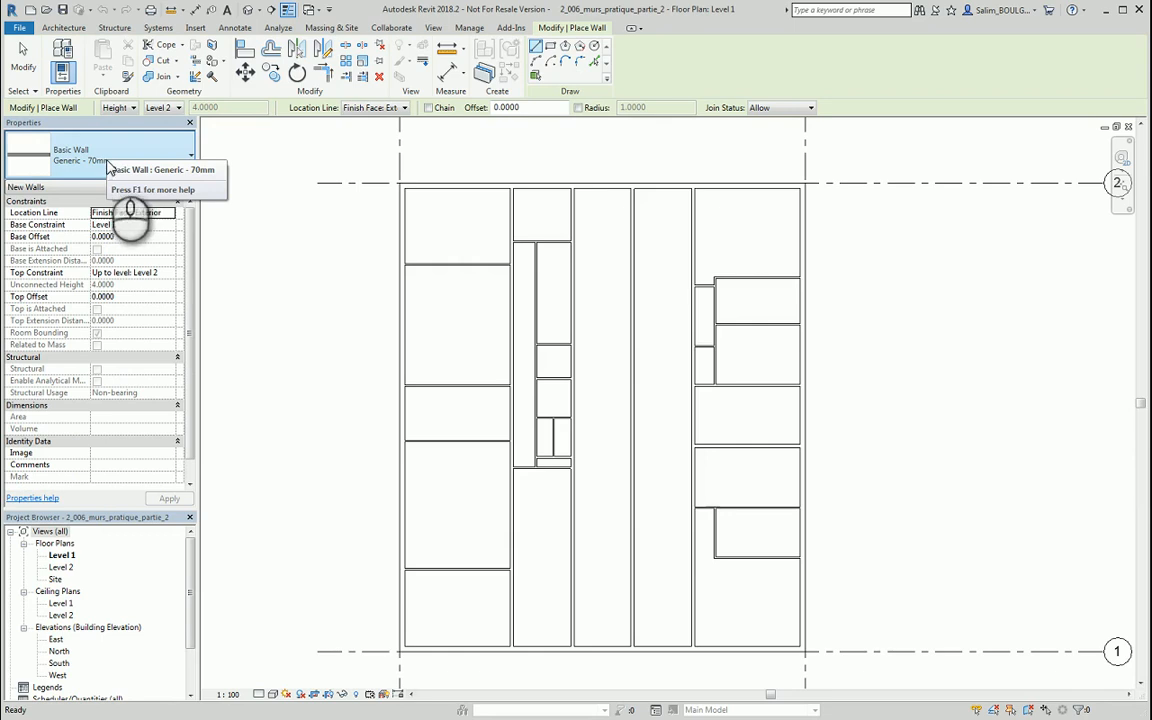
scroll(614, 549, "up", 3)
middle_click_drag(612, 550, 540, 344)
scroll(527, 323, "up", 1)
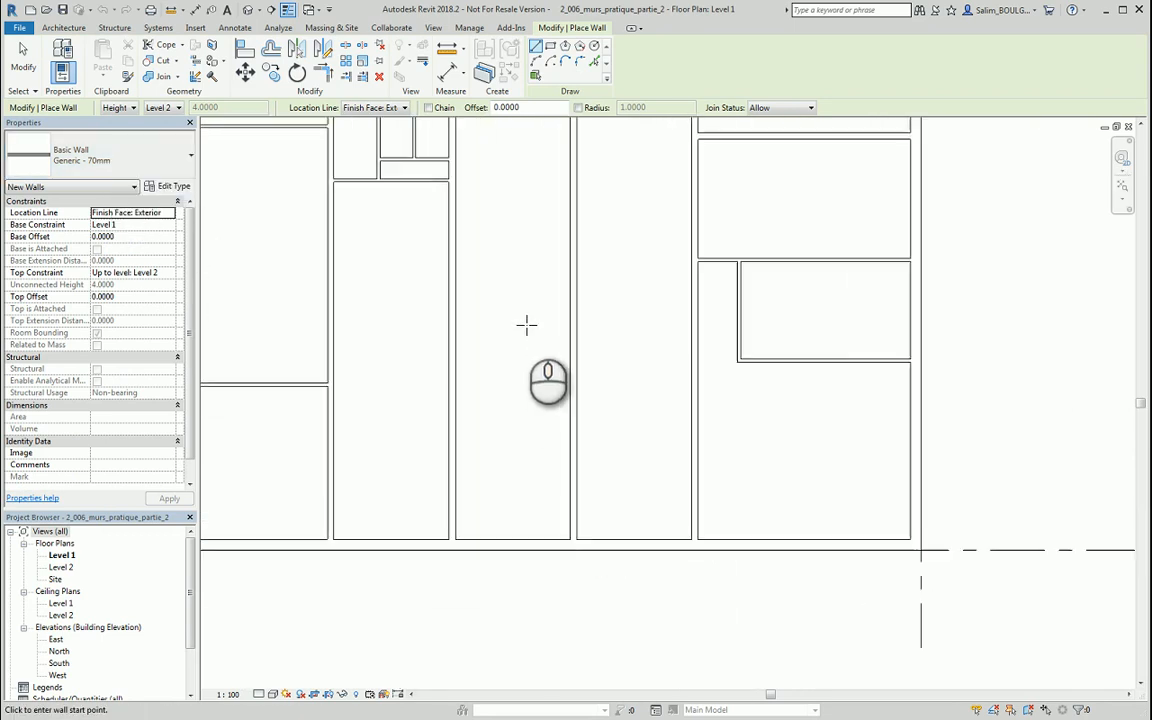
left_click(466, 328)
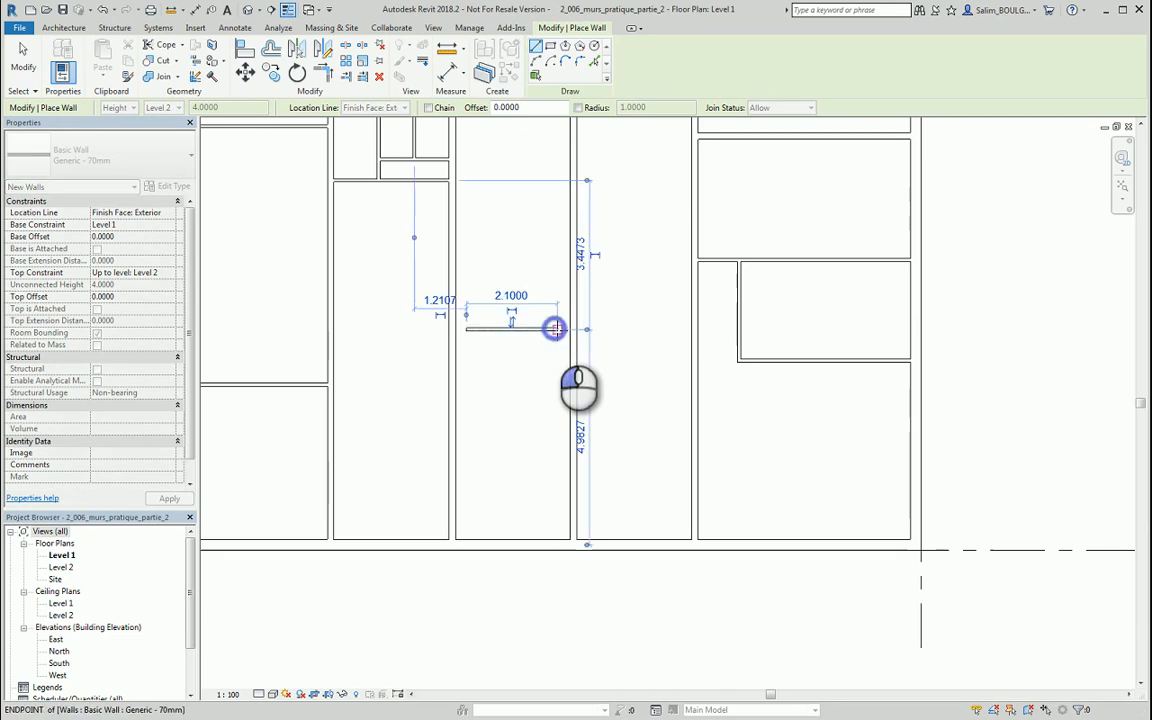
left_click(558, 329)
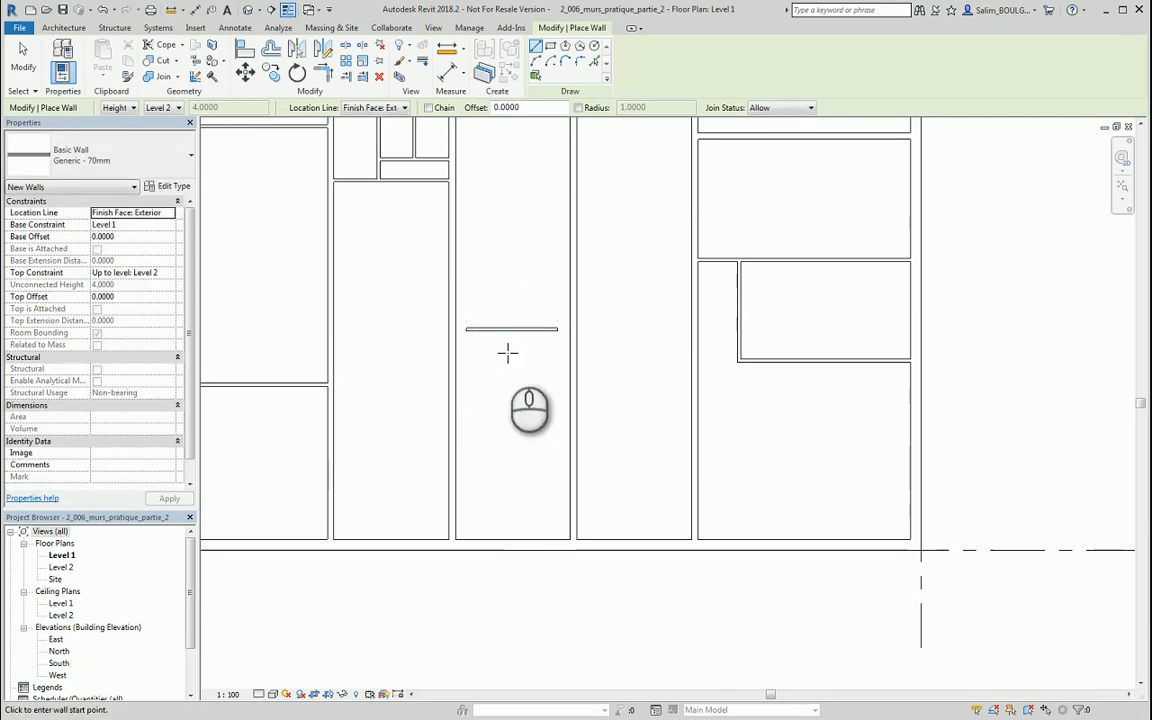
key("Escape")
- Set the distance between the new wall's lower face and the inner face of the bottom exterior wall to 4.6 m
left_click(505, 331)
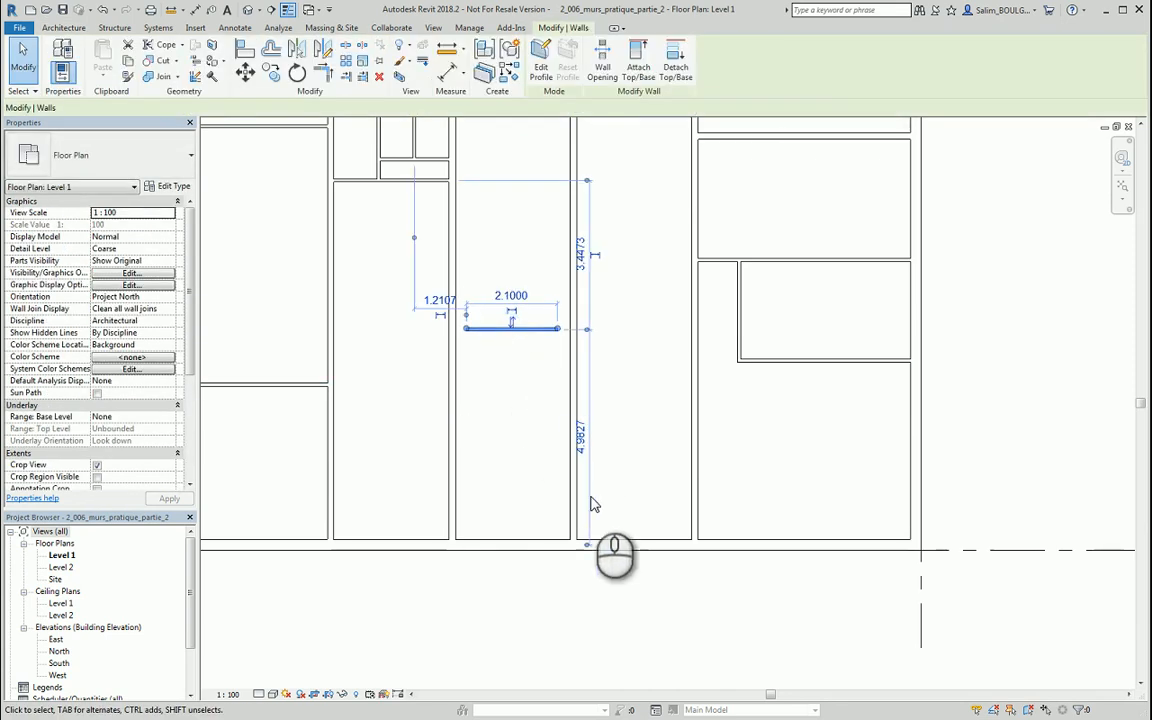
left_click(588, 545)
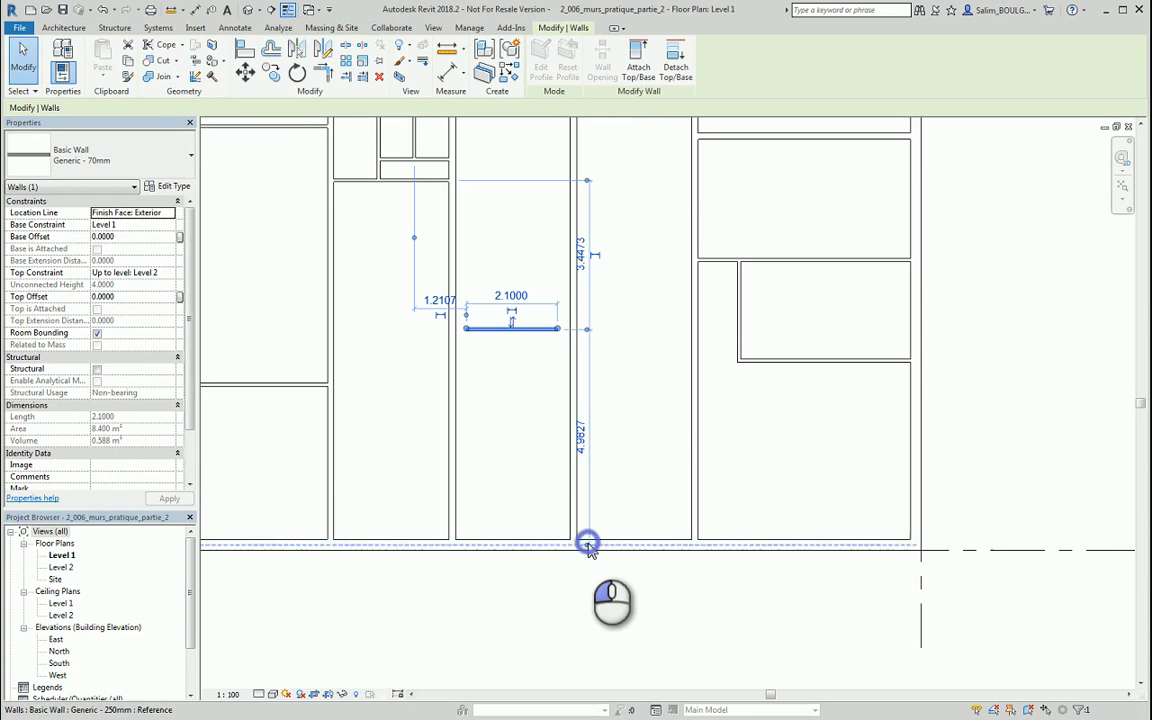
left_click(587, 330)
left_click(582, 440)
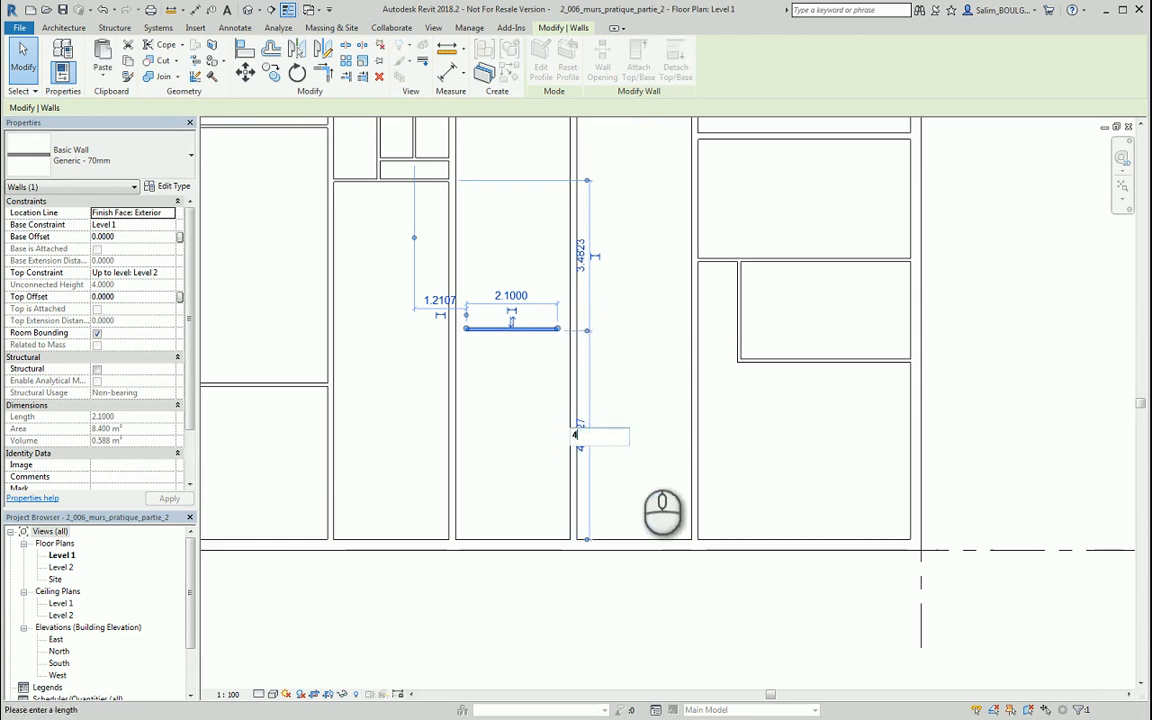
type("4.6")
key("Return")
left_click(517, 406)
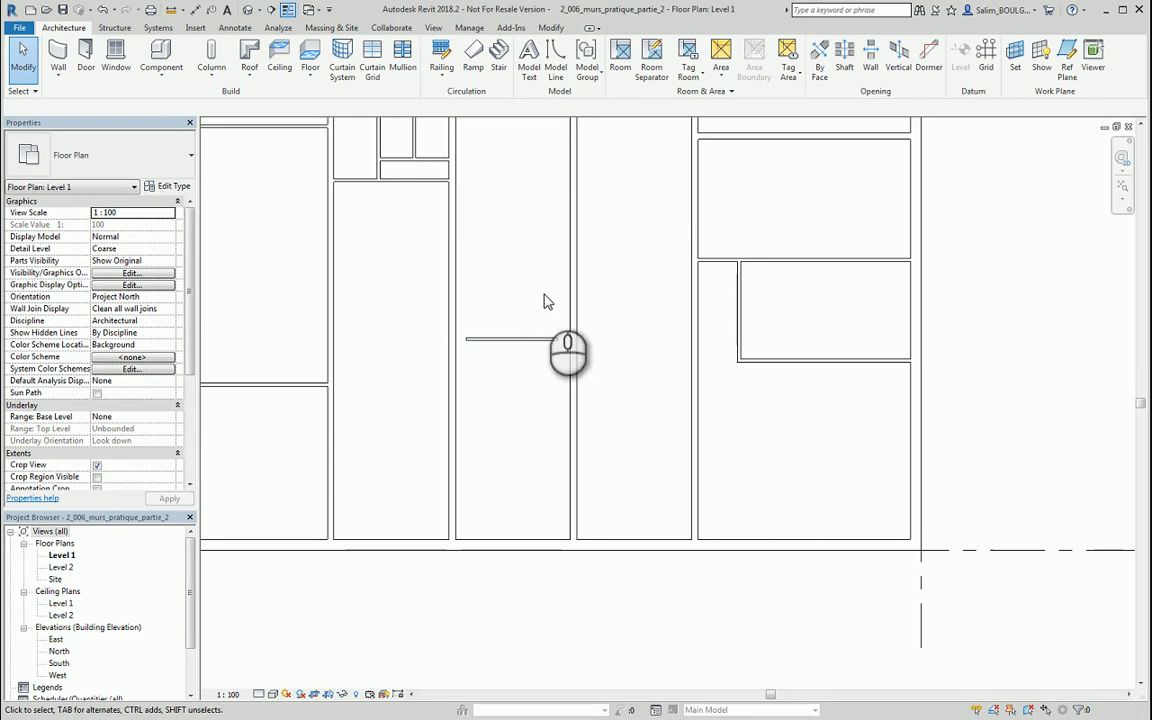
- Extend the new wall's left end to the middle bay's left wall and its right end to the short vertical partition in the right bay
left_click(551, 27)
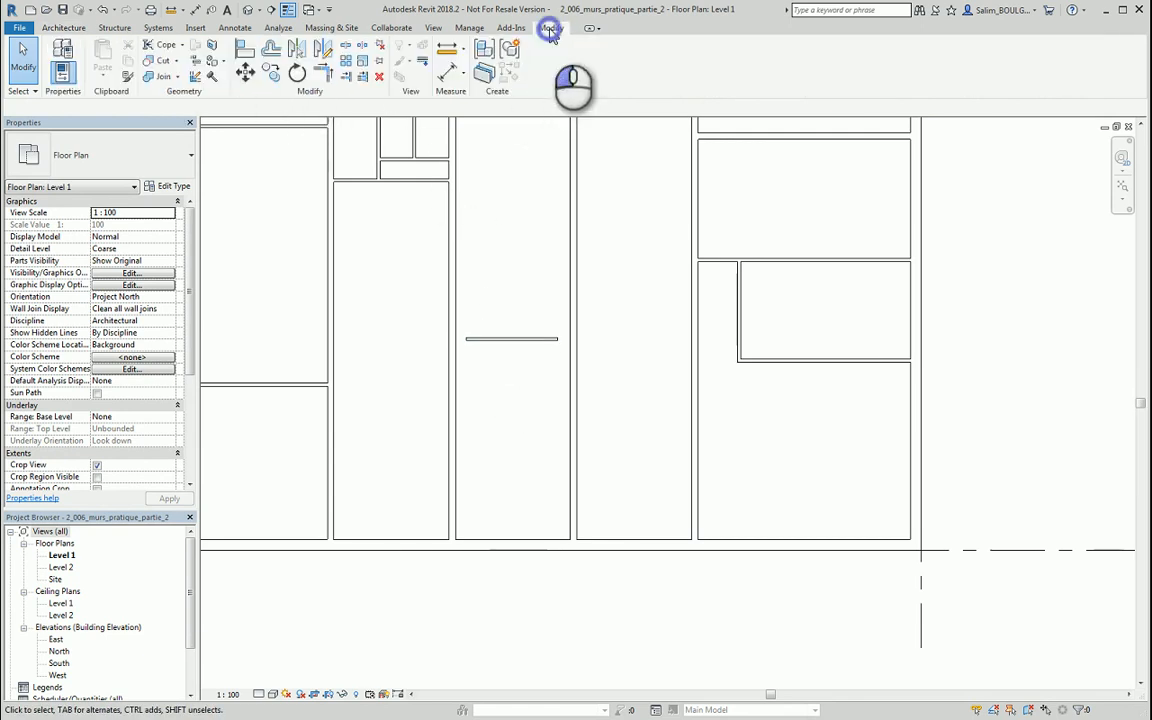
left_click(347, 77)
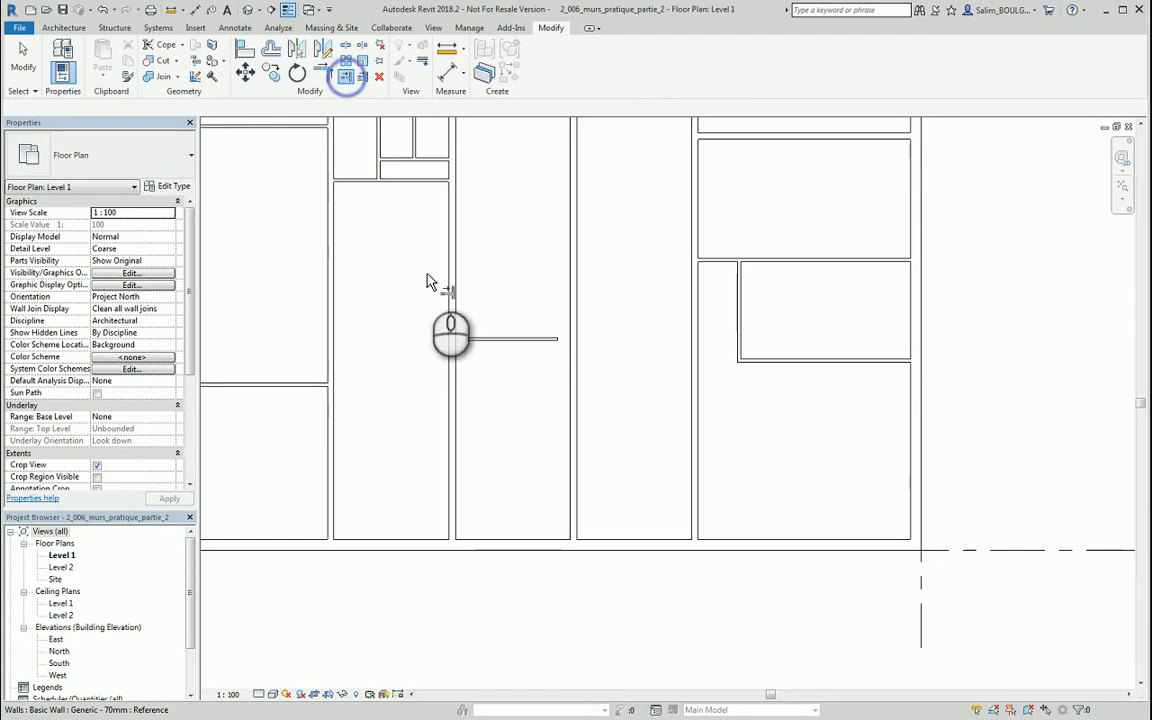
left_click(456, 373)
left_click(468, 341)
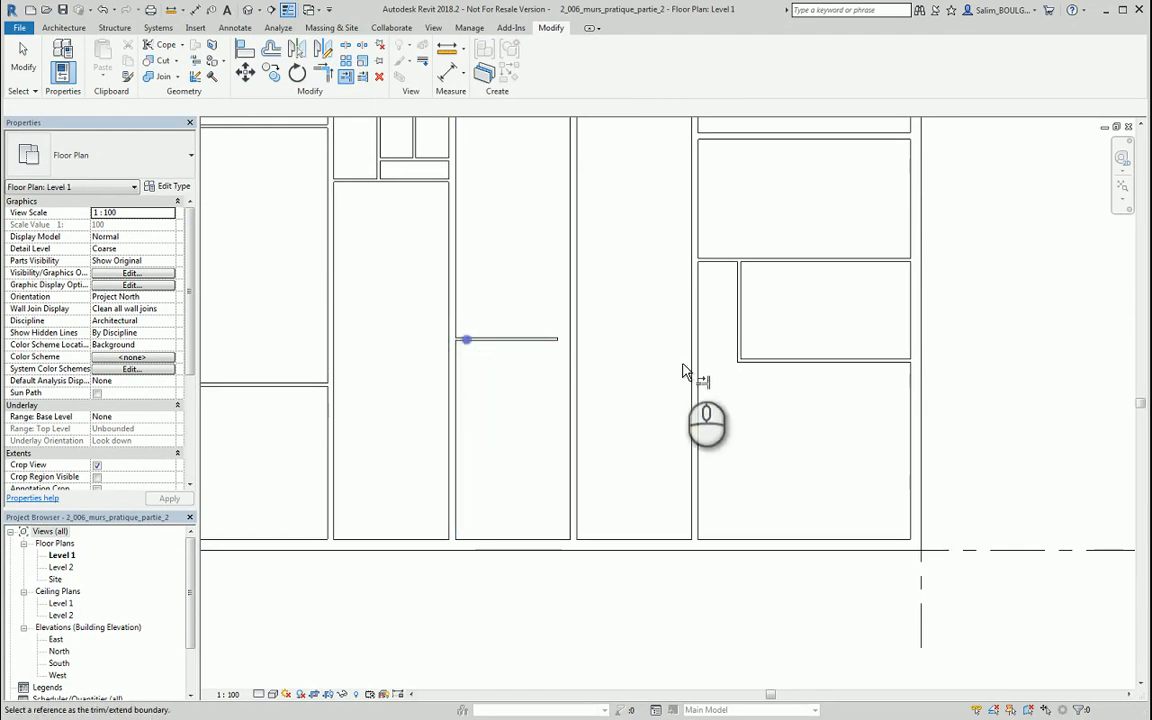
left_click(738, 342)
left_click(543, 342)
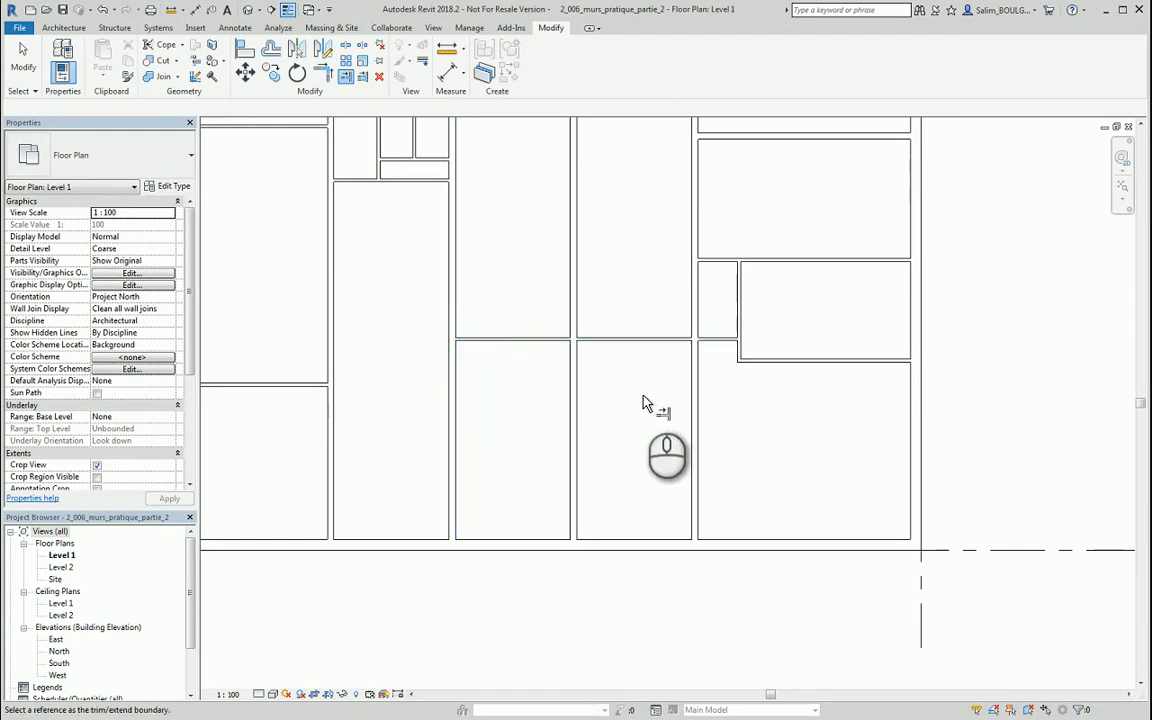
key("Escape")
- Draw an L of Generic - 70mm walls below the extended wall: about 1.2 m horizontally and about 0.94 m upward from its right end
left_click(63, 27)
left_click(55, 50)
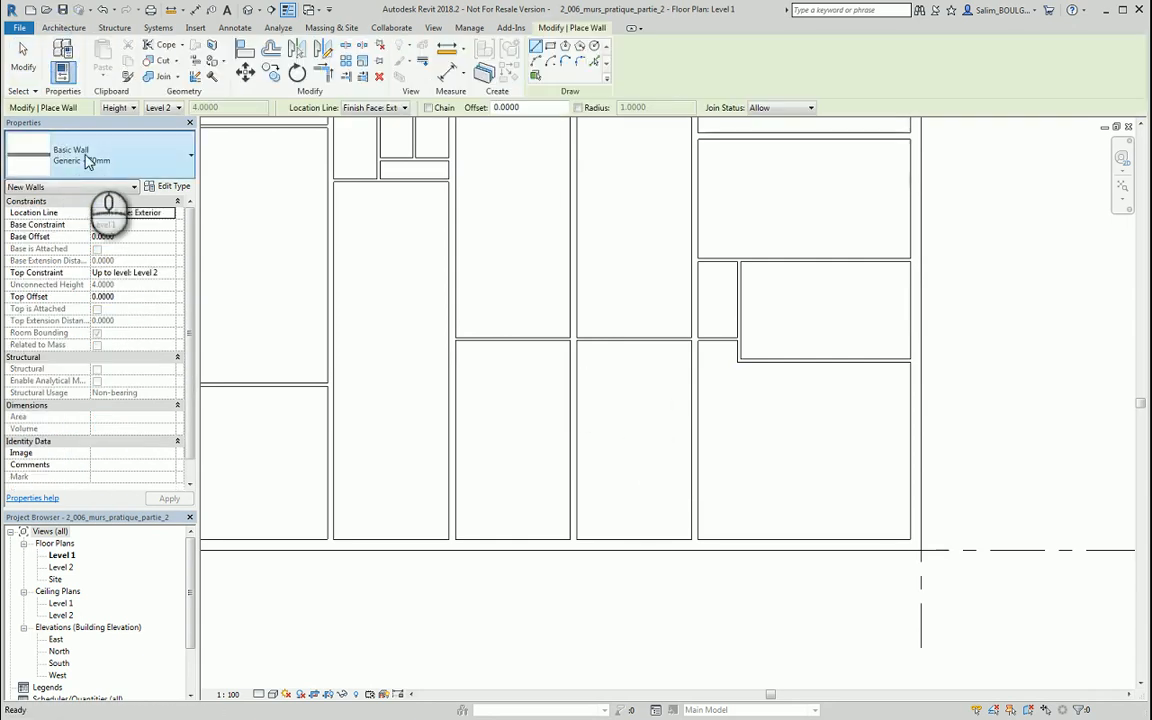
left_click(78, 151)
left_click(106, 153)
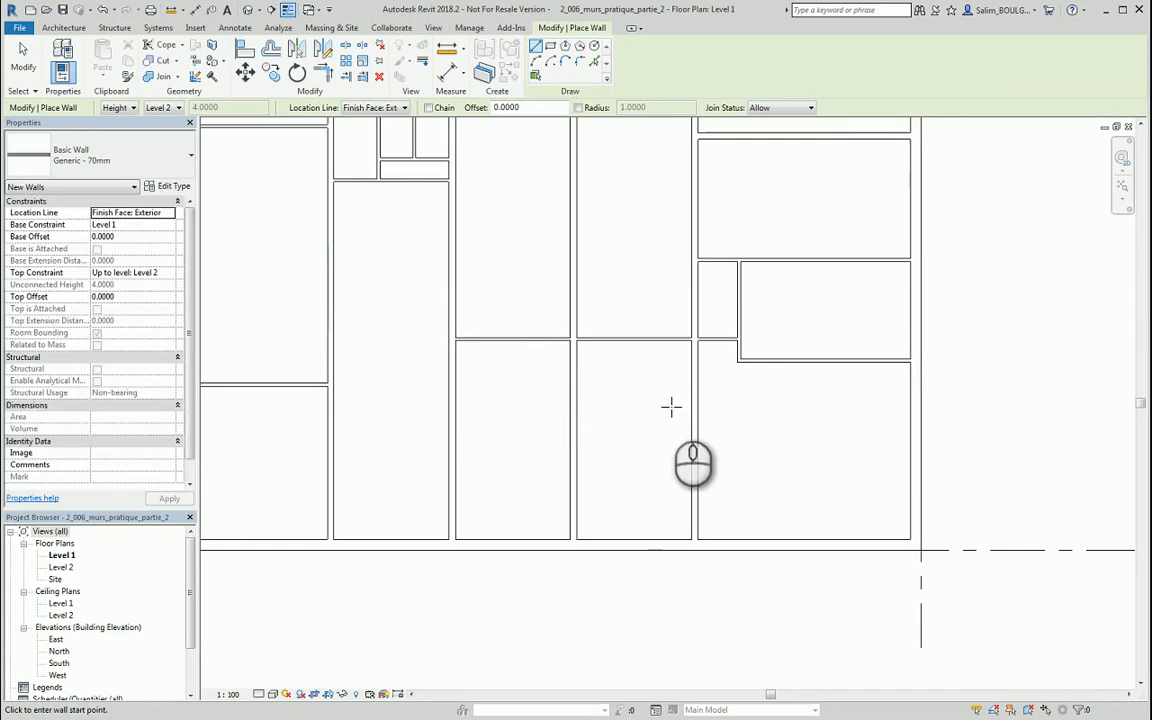
scroll(640, 400, "up", 3)
left_click(568, 400)
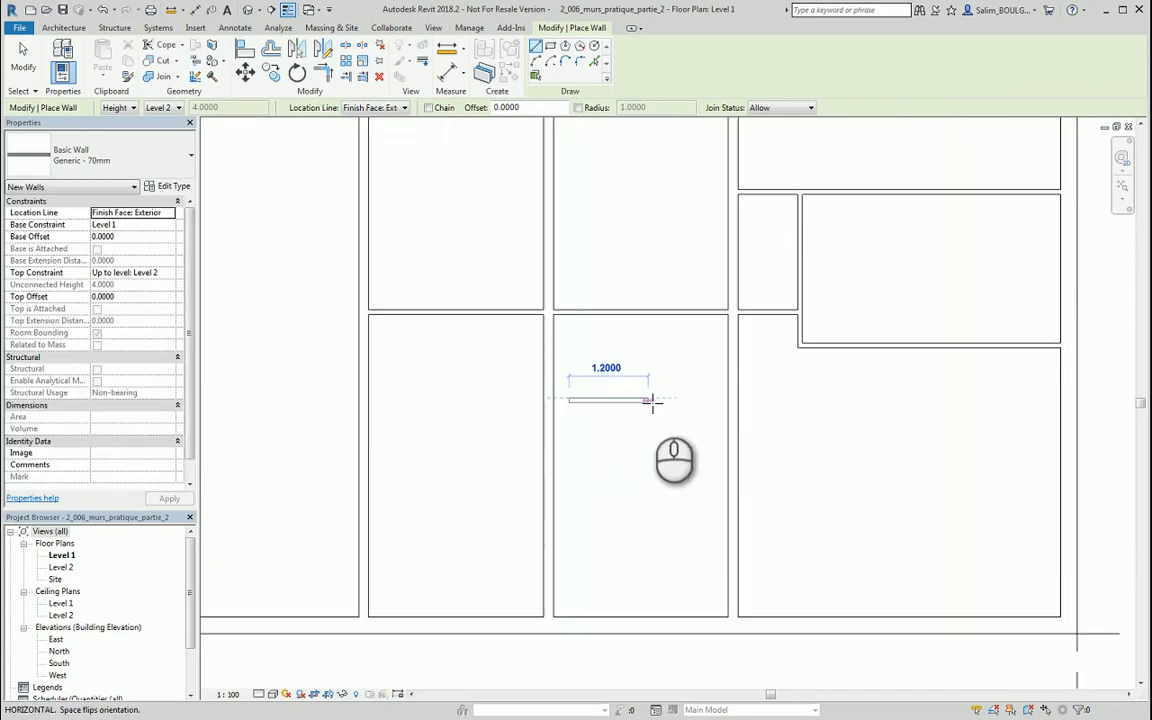
left_click(652, 400)
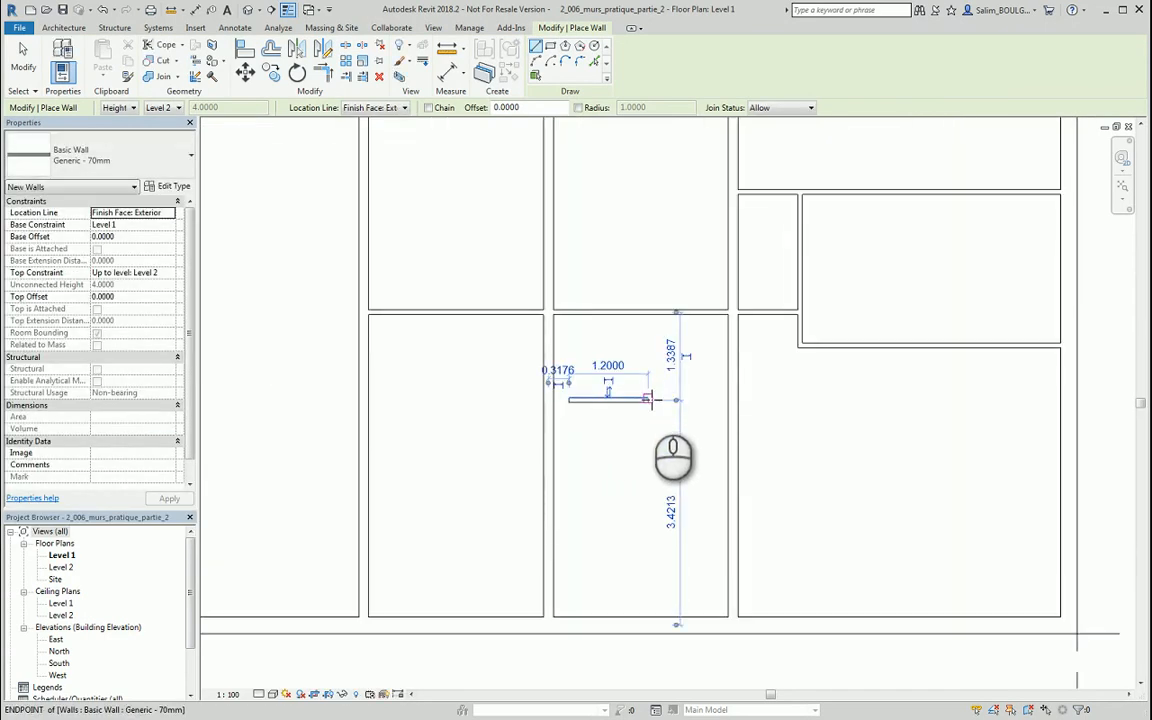
left_click(650, 398)
left_click(648, 342)
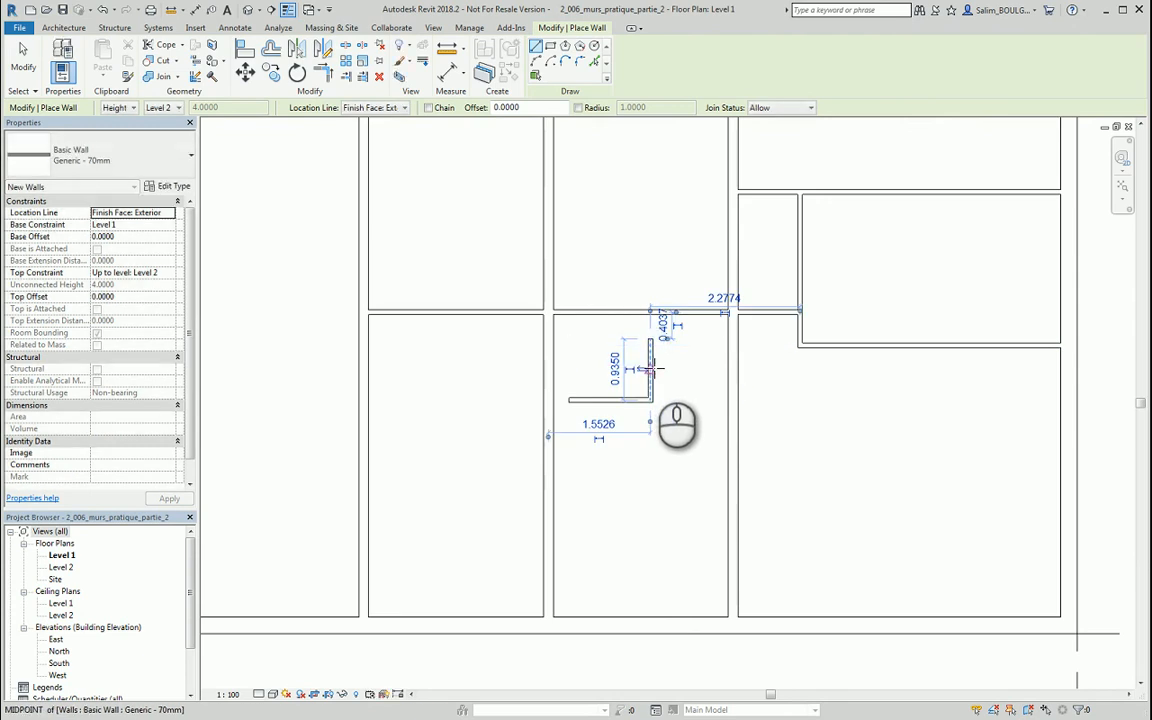
key("Escape")
key("Escape")
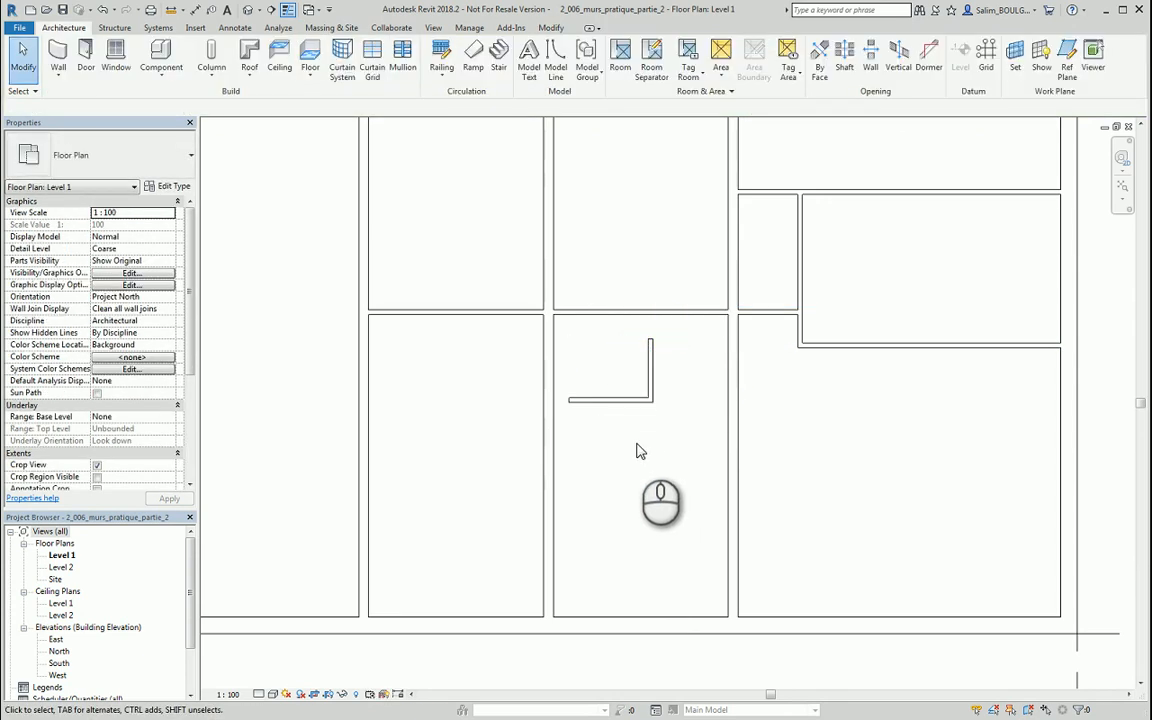
- Set the distance from the L's horizontal wall's lower face to the inner face of the bottom exterior wall to 3.9 m
middle_click_drag(640, 452, 597, 434)
left_click(568, 382)
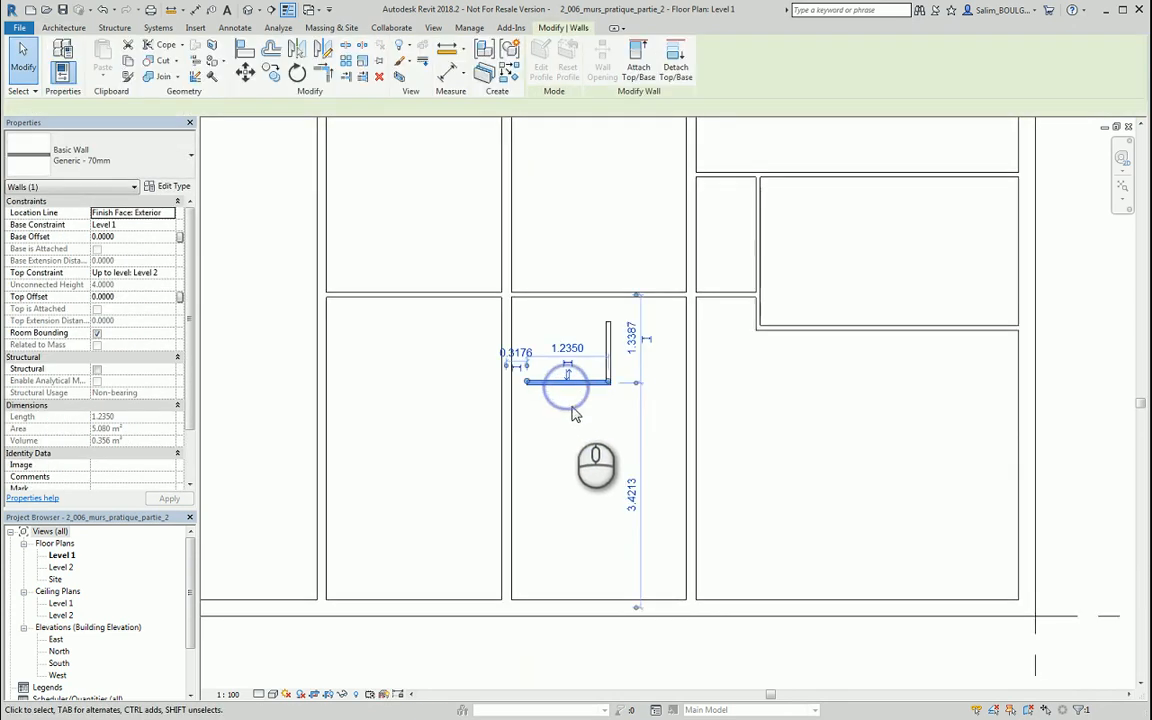
left_click(636, 607)
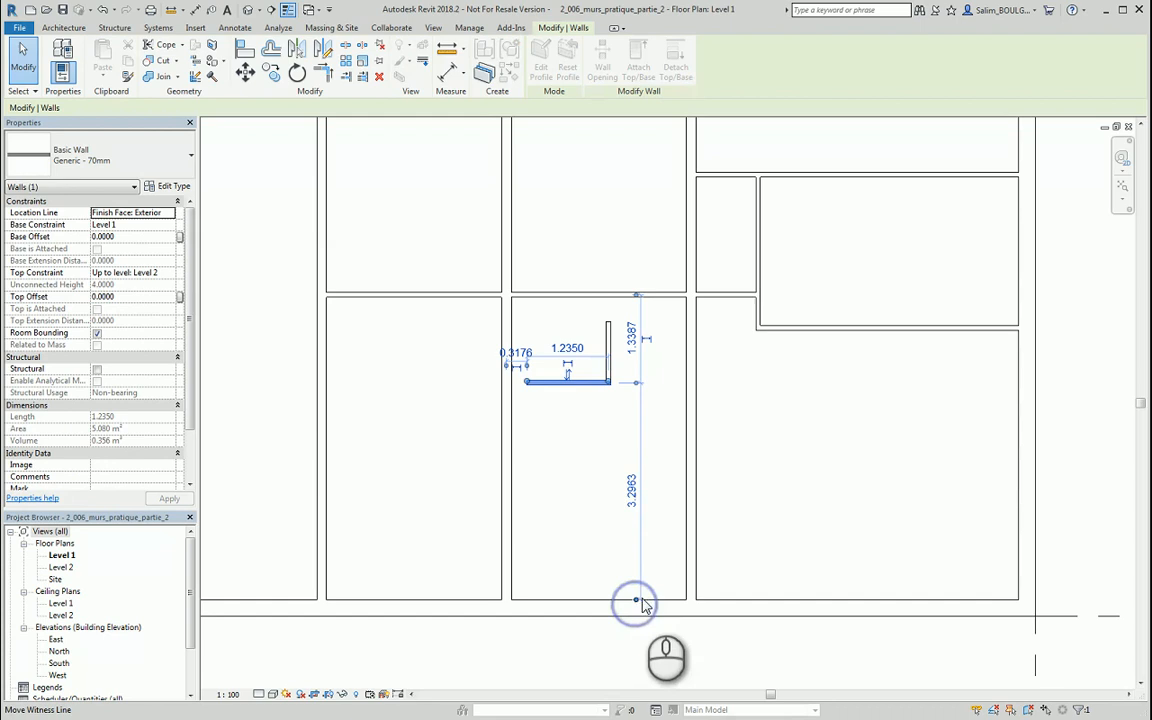
left_click(638, 385)
left_click(631, 490)
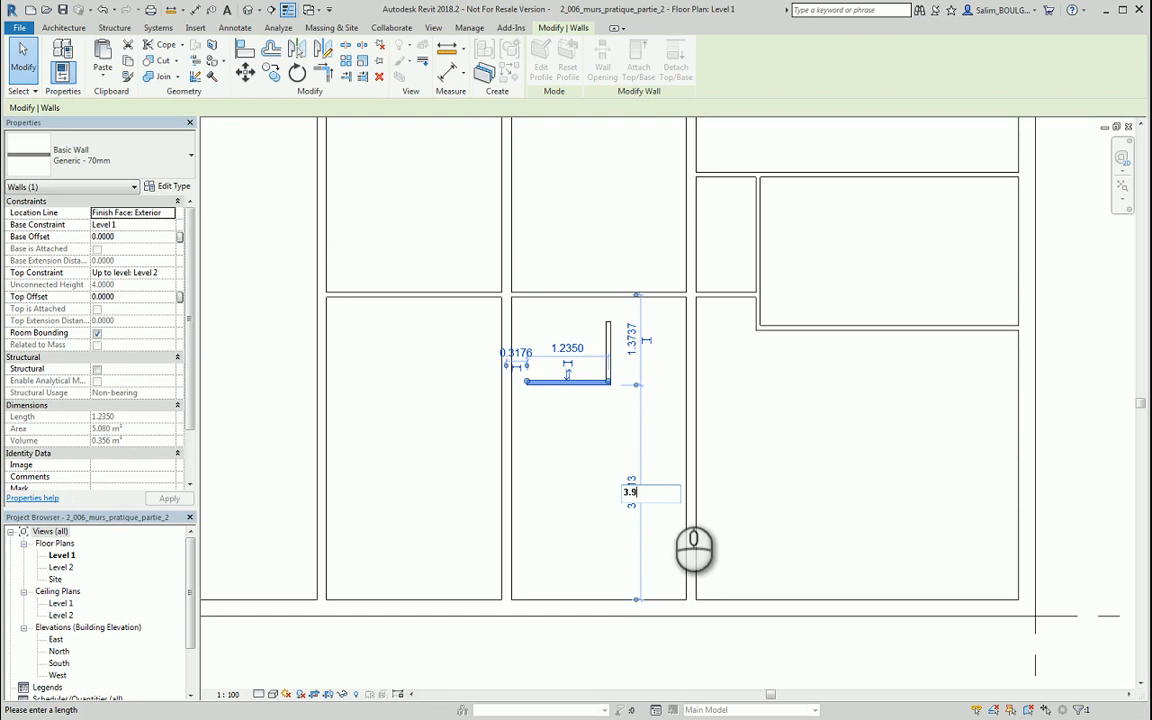
type("3.9")
key("Return")
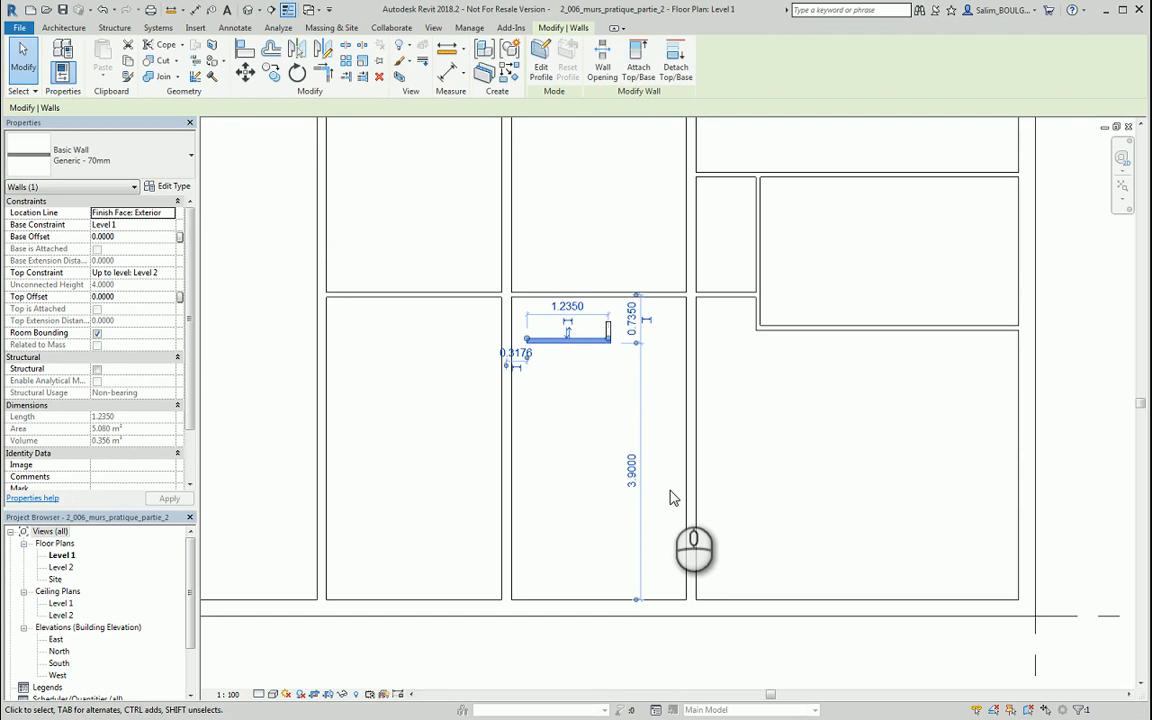
left_click(604, 380)
- Extend the L's horizontal wall to the bay's left wall and its vertical wall up to the long horizontal wall
middle_click_drag(604, 380, 493, 382)
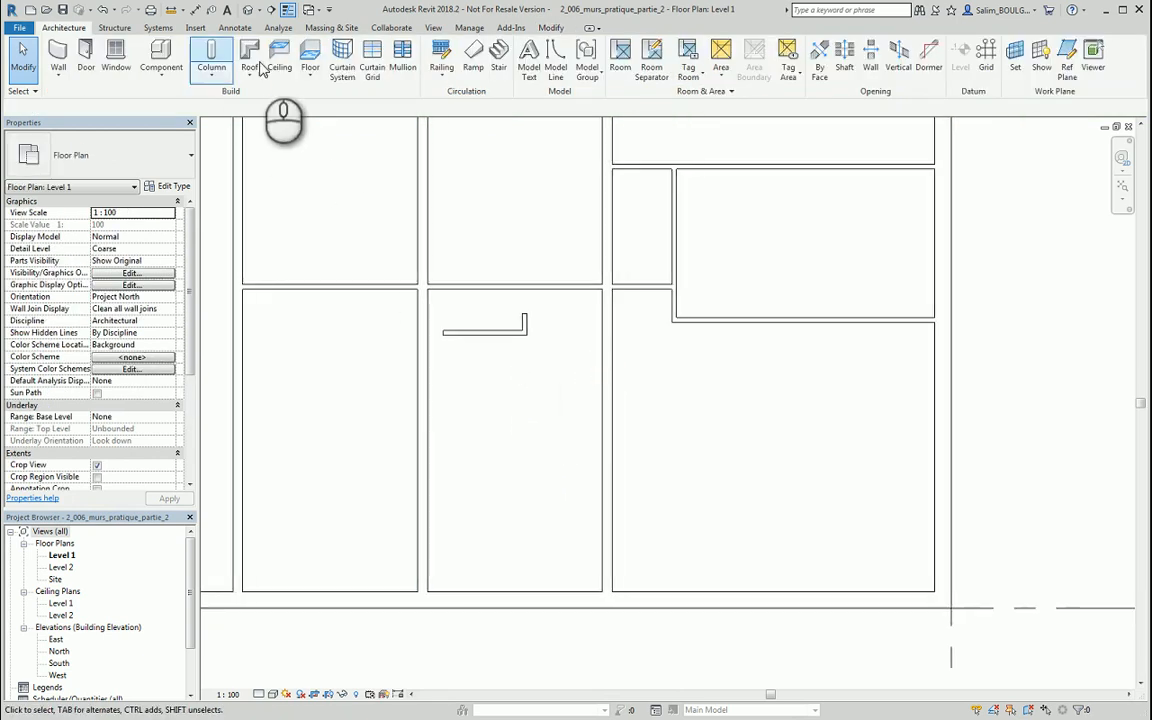
left_click(551, 27)
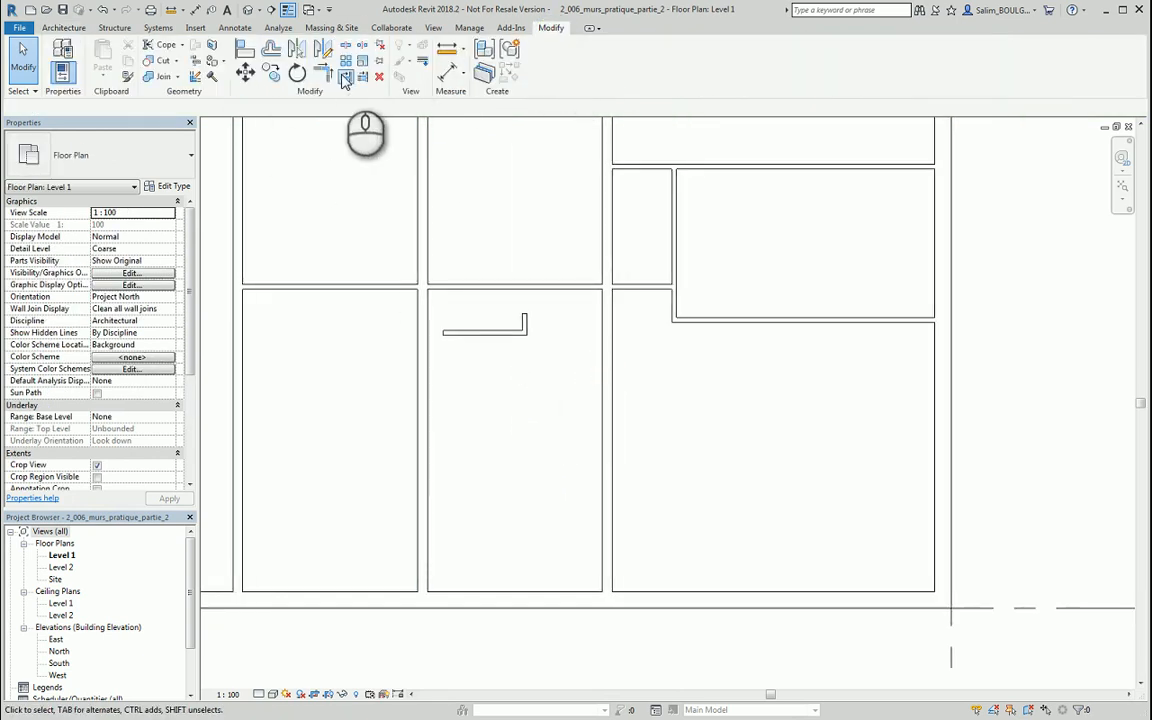
left_click(345, 77)
left_click(430, 350)
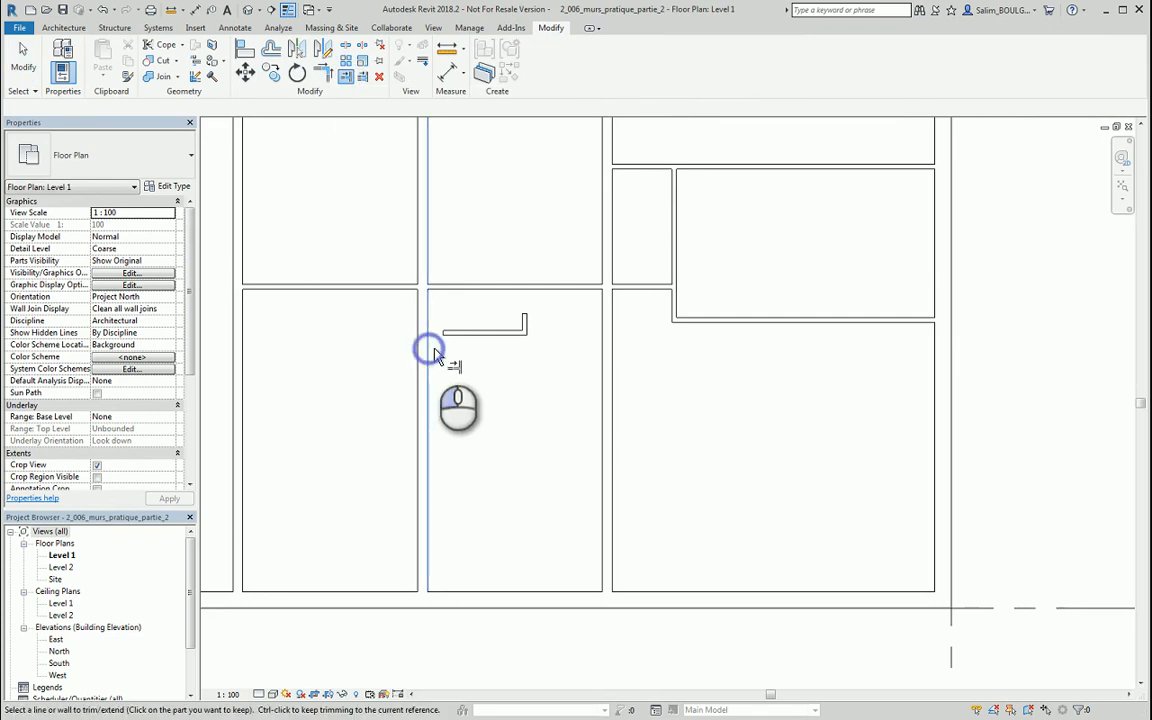
left_click(449, 337)
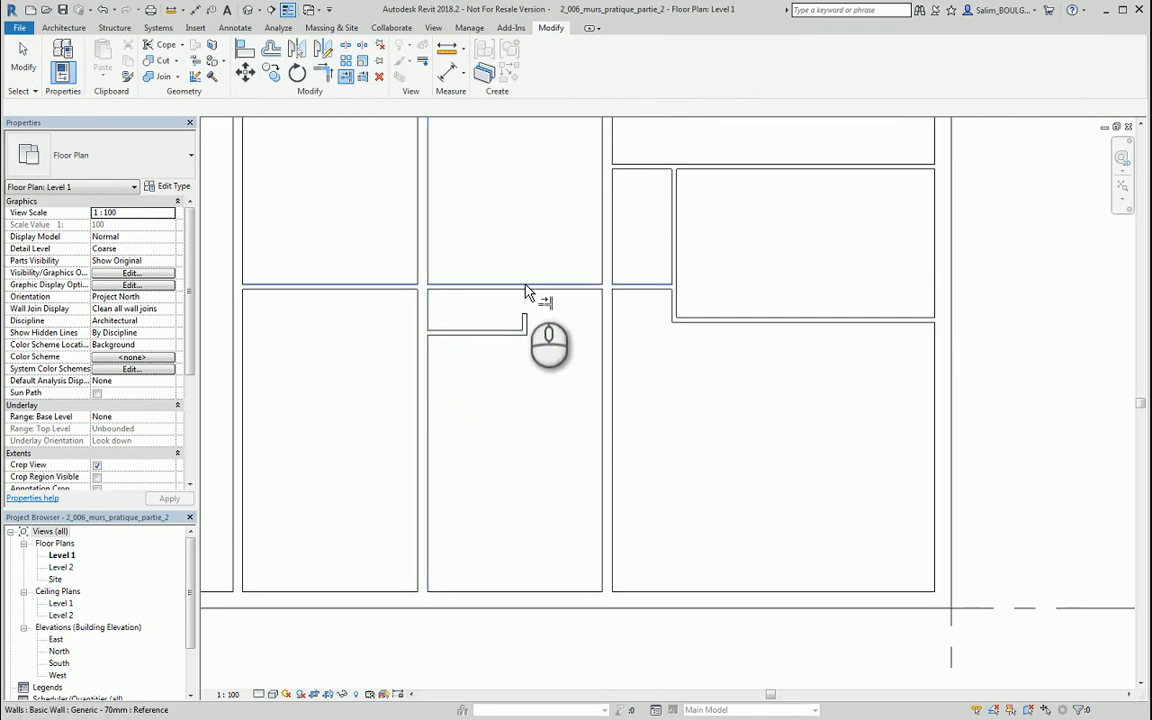
left_click(532, 290)
left_click(527, 318)
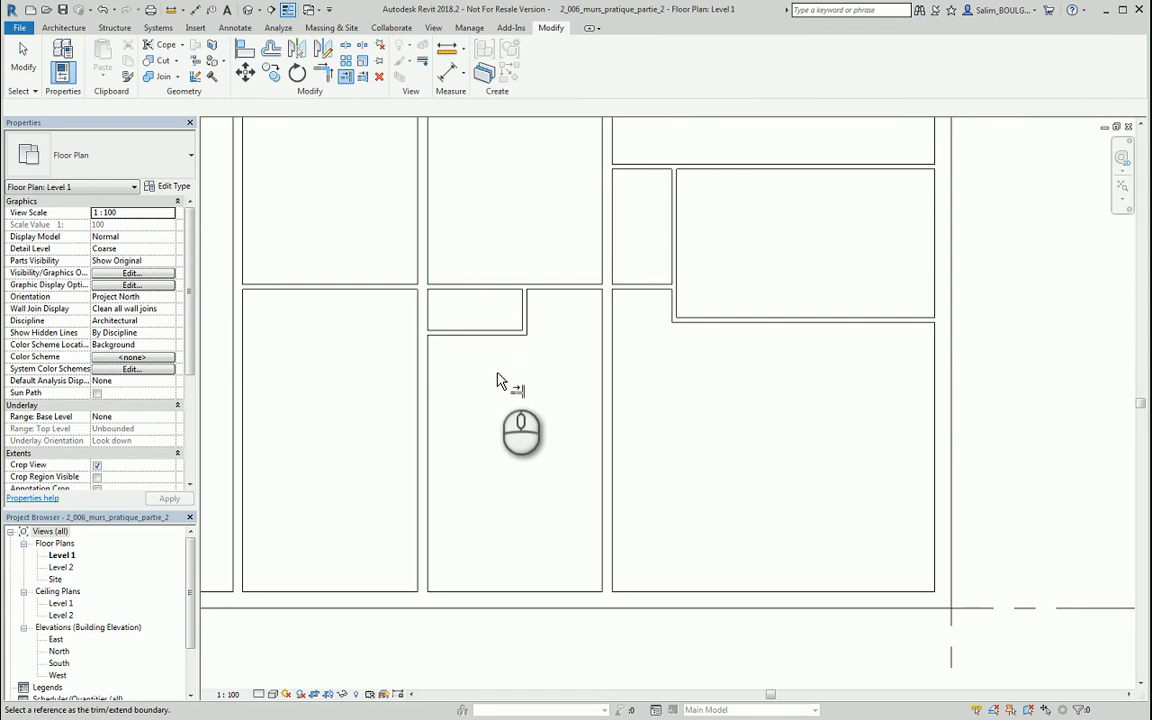
key("Escape")
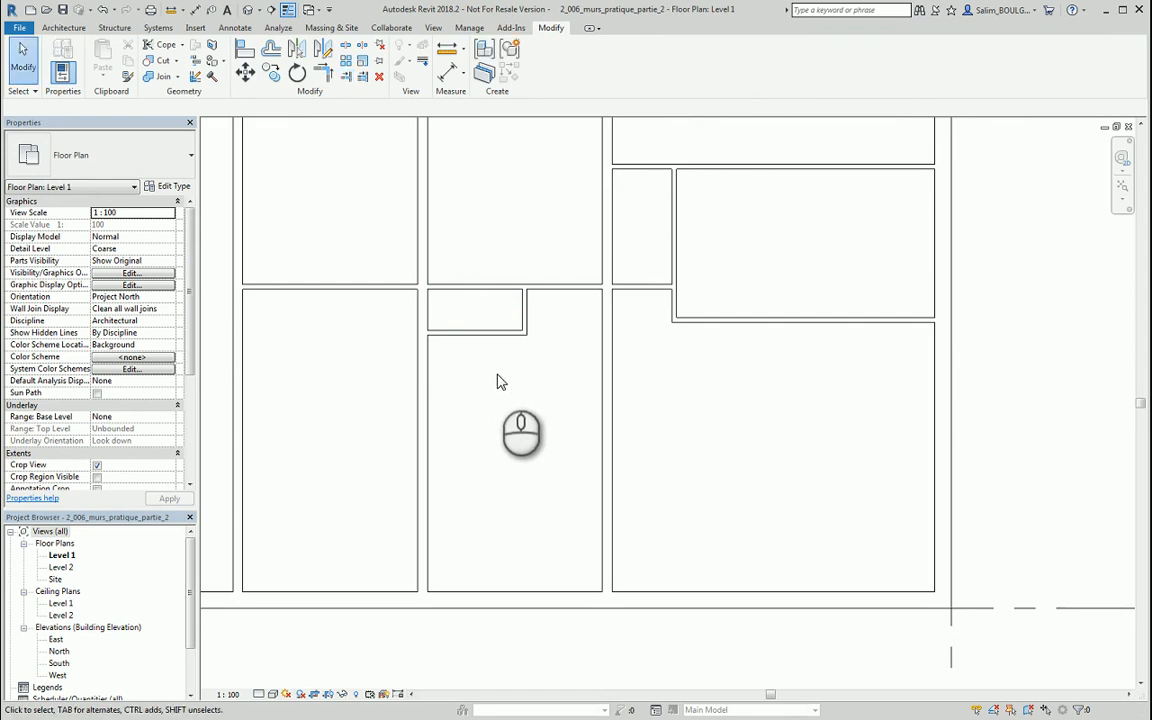
- Split the long horizontal wall above the small enclosure and trim its left piece back to the bay's left wall
left_click(345, 50)
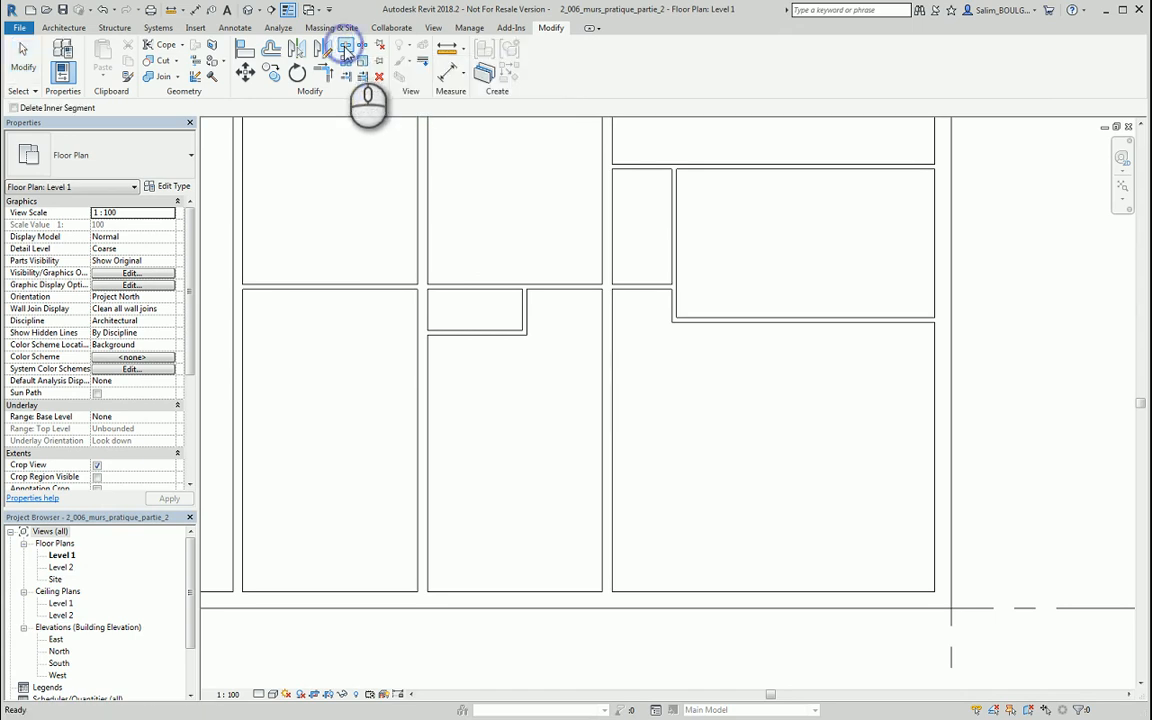
left_click(503, 280)
key("Escape")
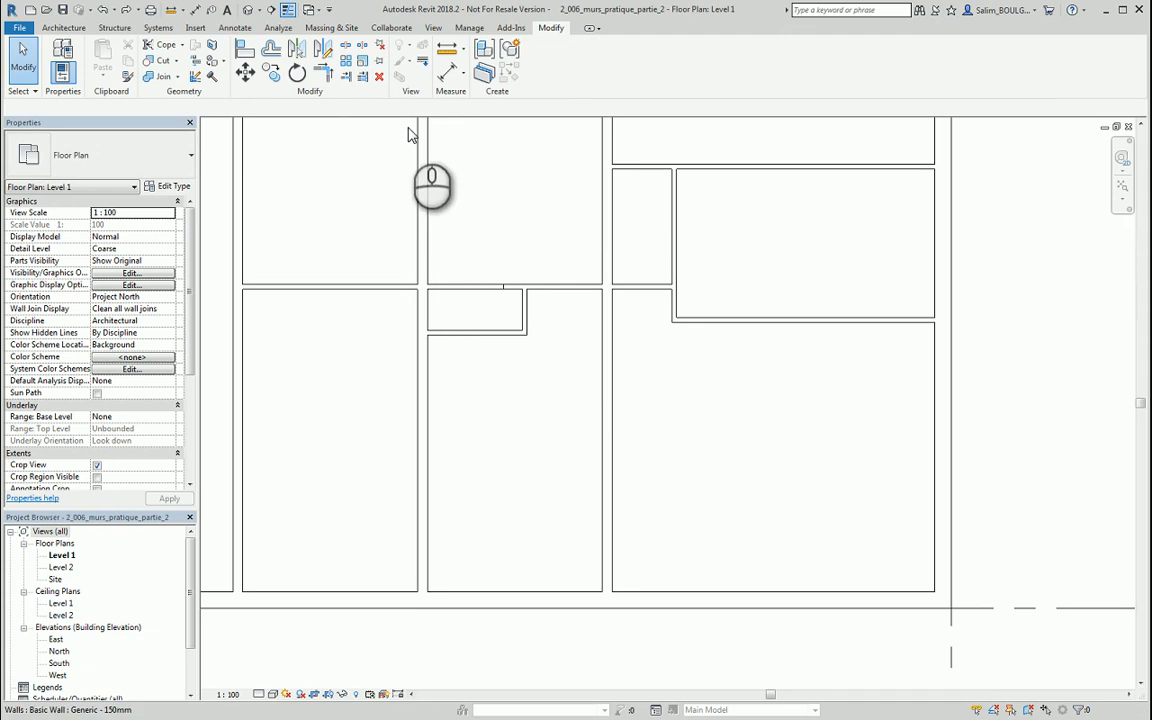
left_click(345, 78)
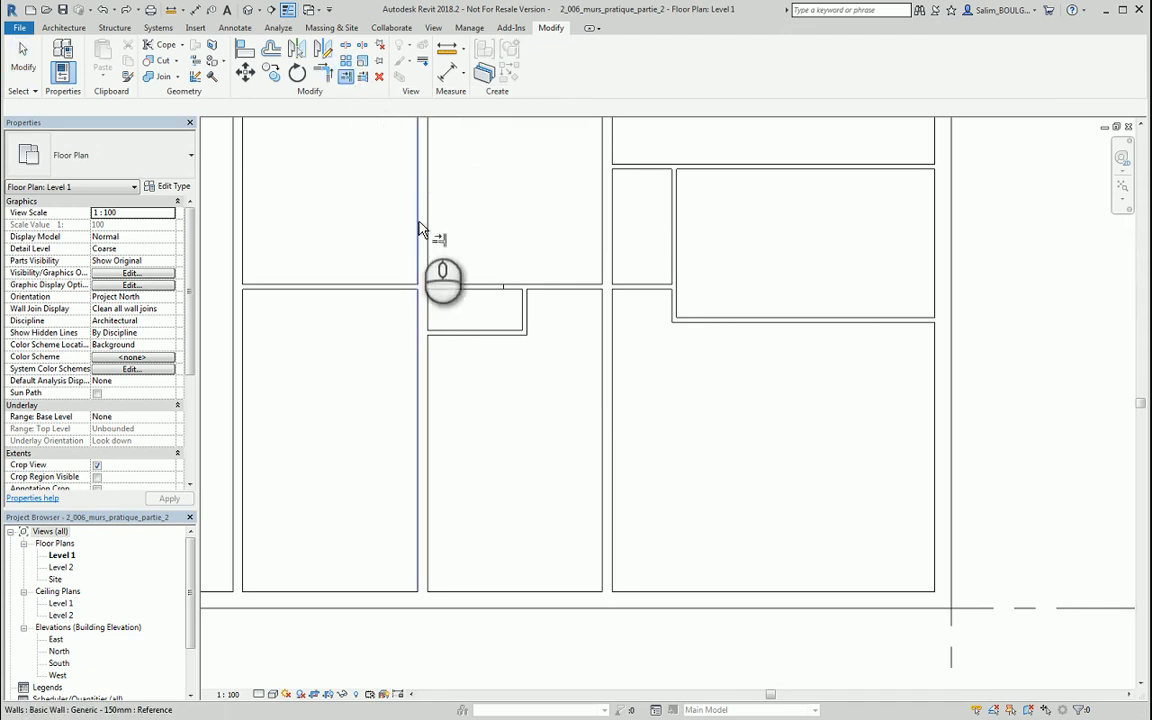
left_click(418, 247)
left_click(404, 286)
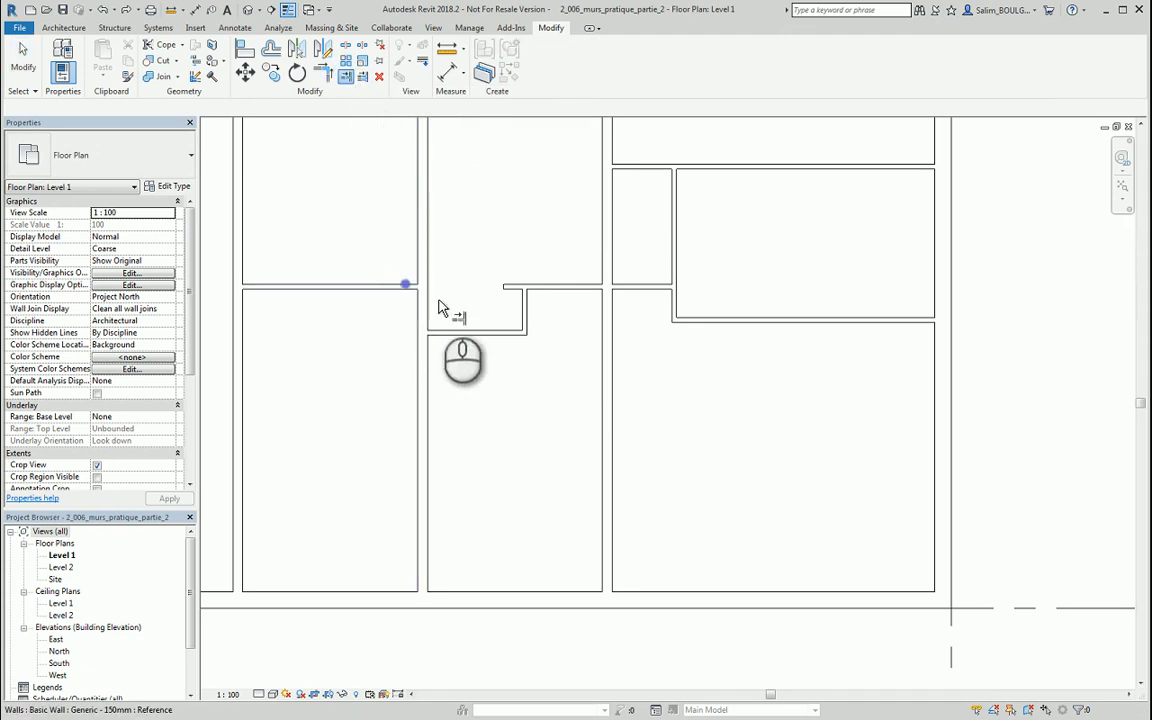
key("Escape")
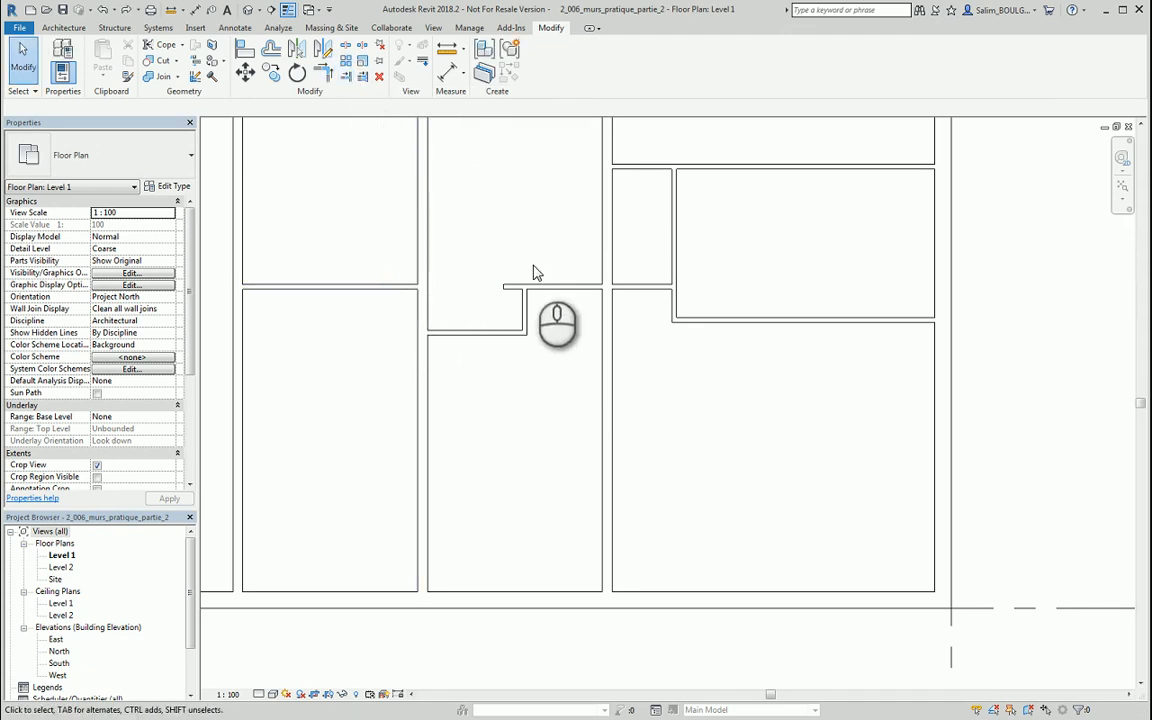
- Trim the remaining horizontal wall stub and the L's vertical wall to a clean corner
left_click(327, 82)
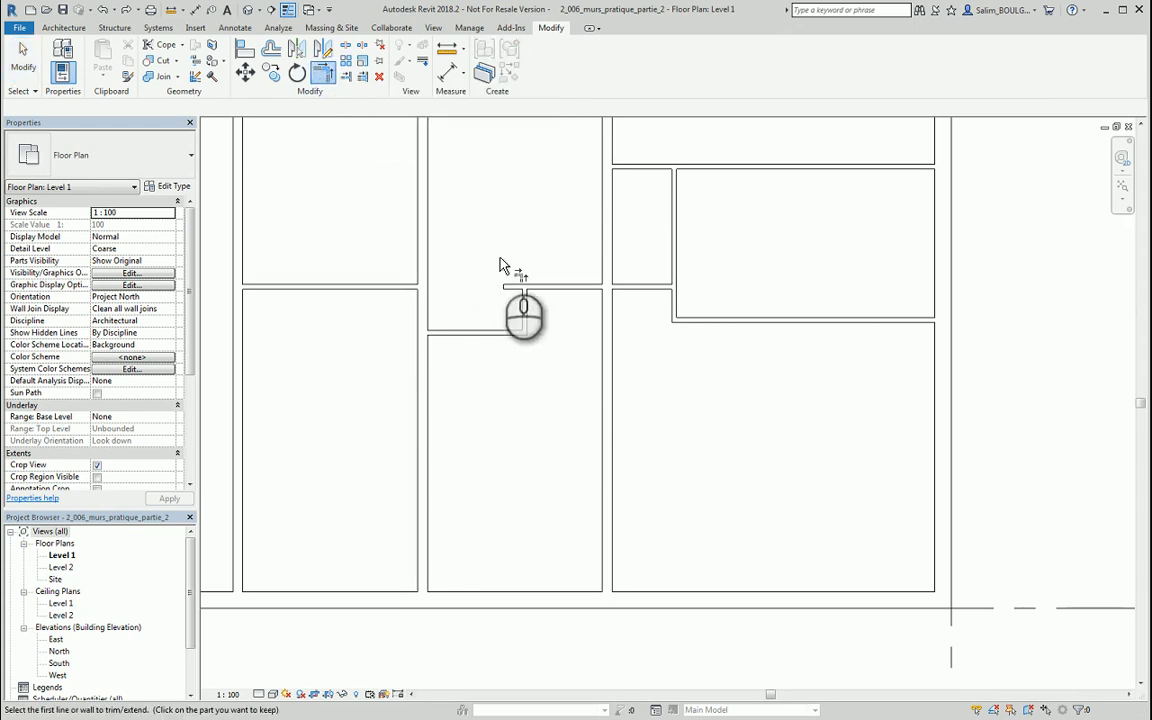
left_click(536, 289)
left_click(524, 300)
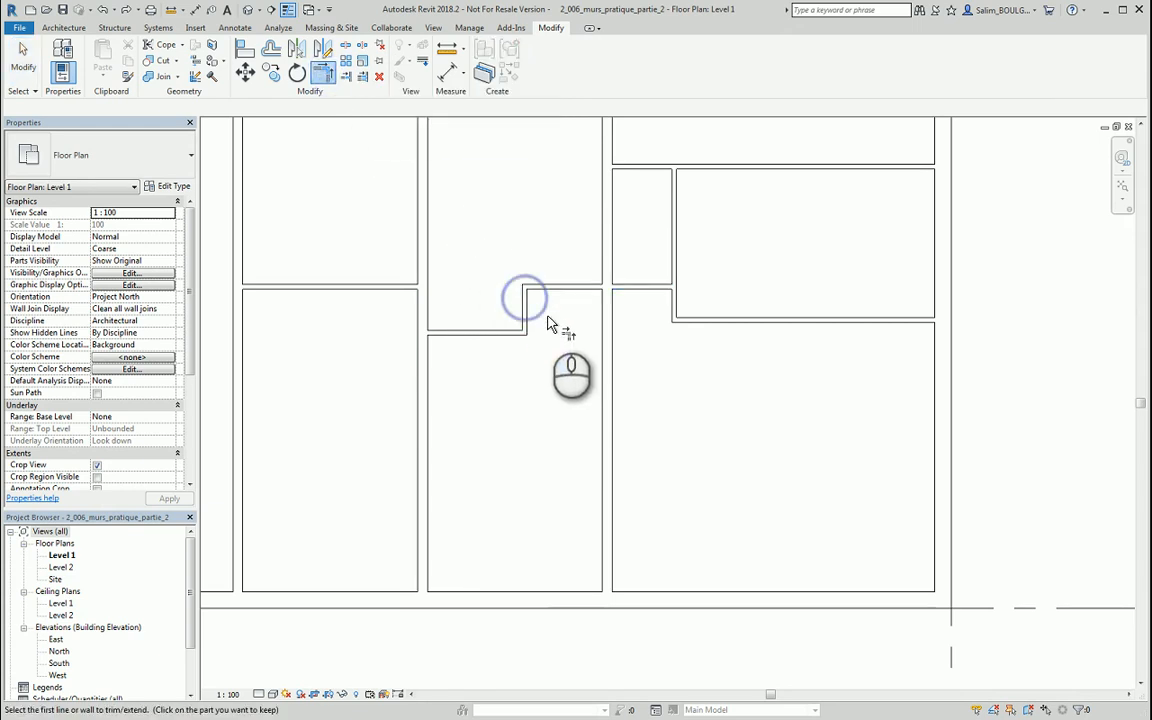
- Measure the clear width between the bay's left wall and the L's short vertical wall
key("Escape")
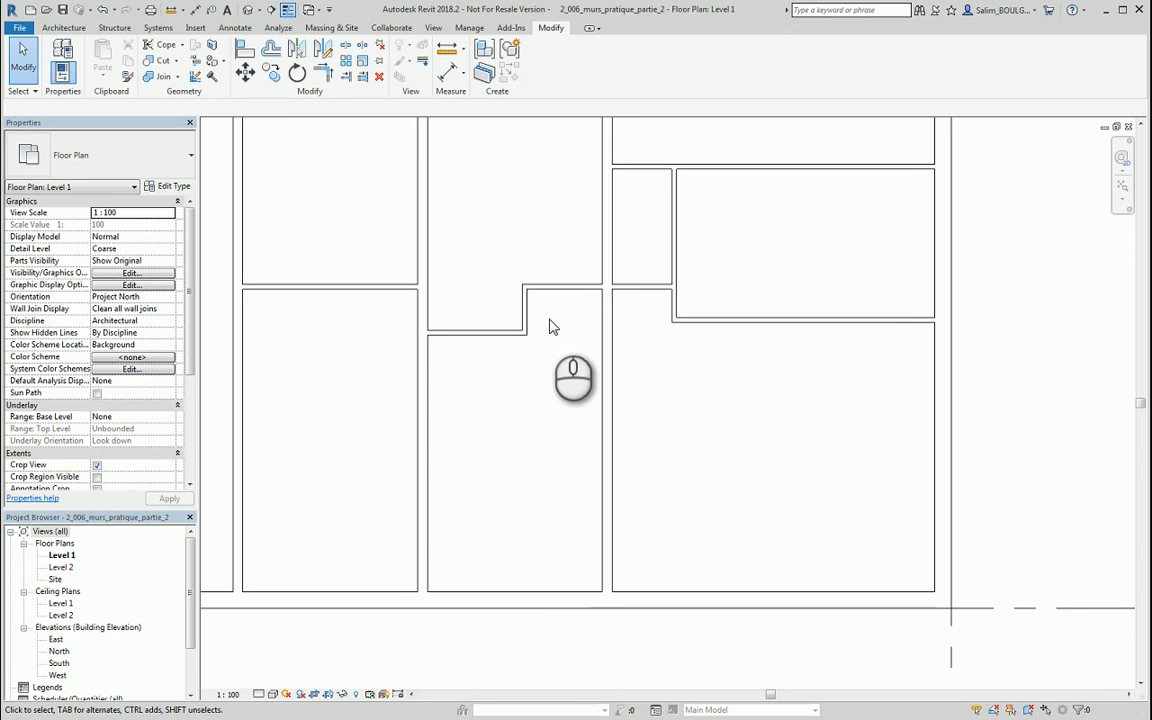
scroll(570, 370, "up", 1)
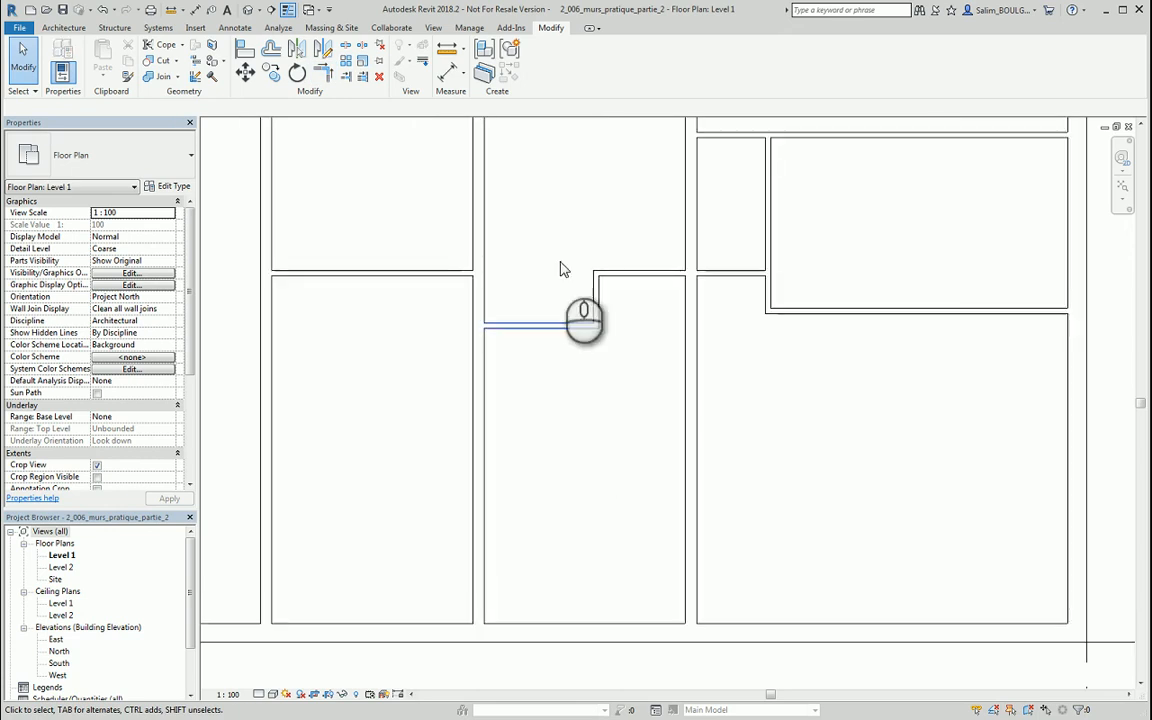
left_click(447, 47)
left_click(488, 300)
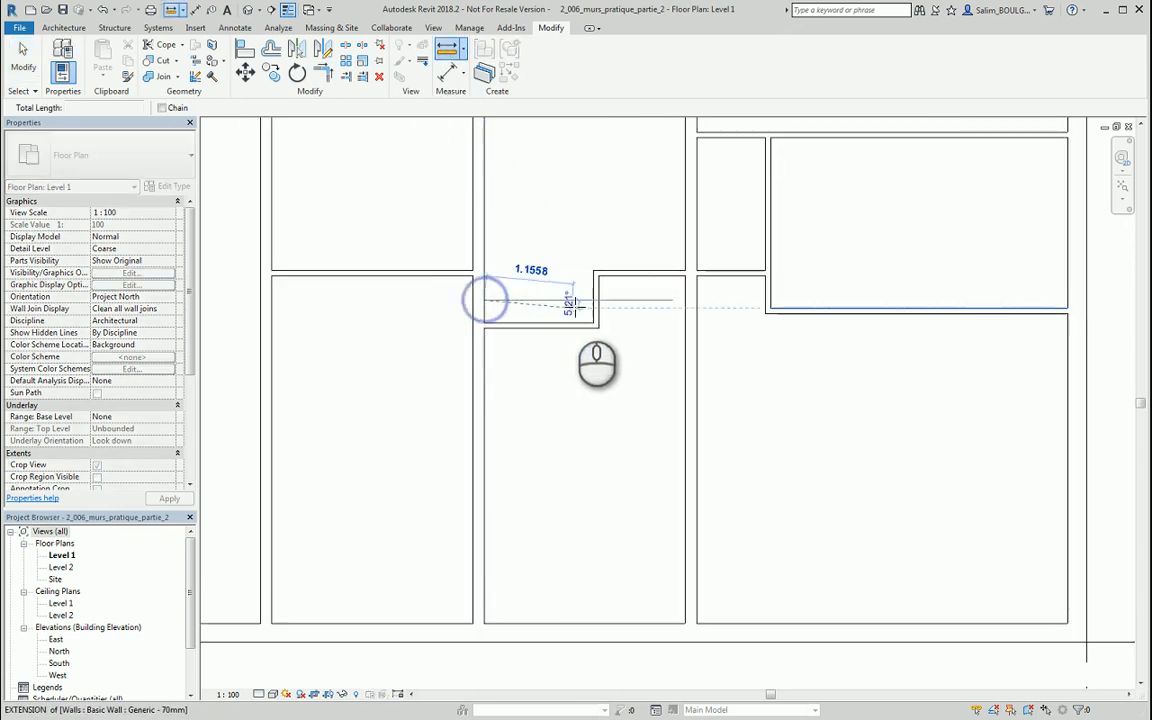
left_click(593, 300)
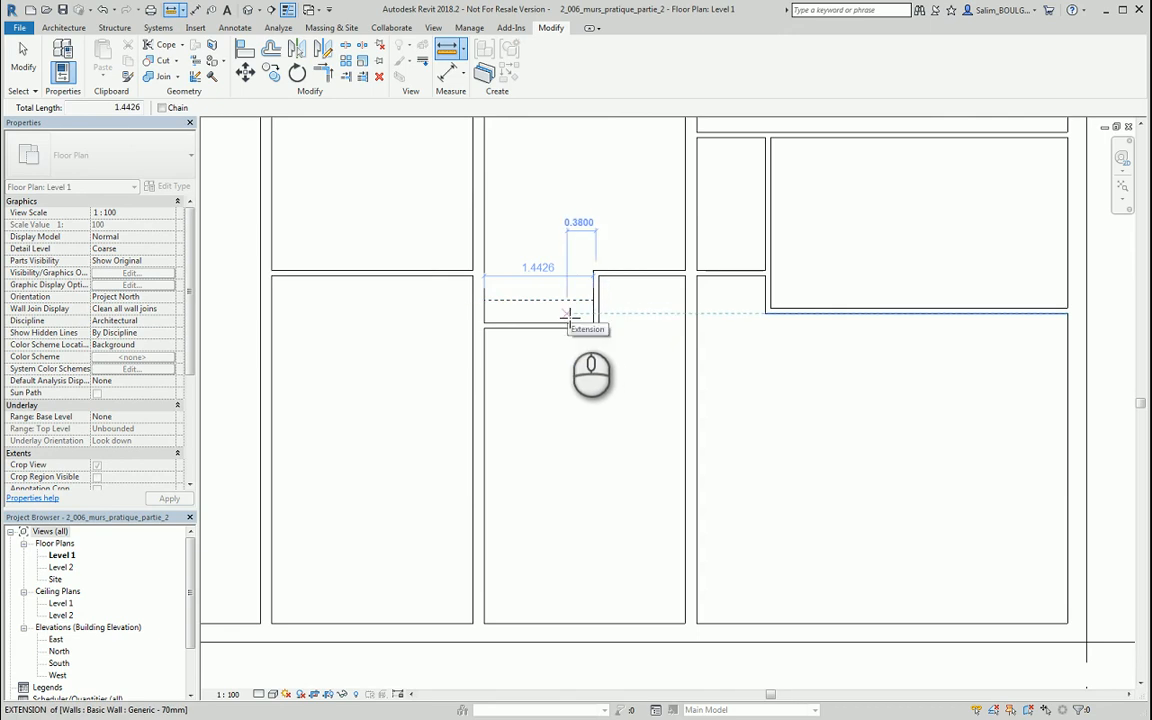
key("Escape")
key("Escape")
- Set the clear distance from the bay's left wall to the left face of the L's vertical wall to 1.63 m
left_click(595, 300)
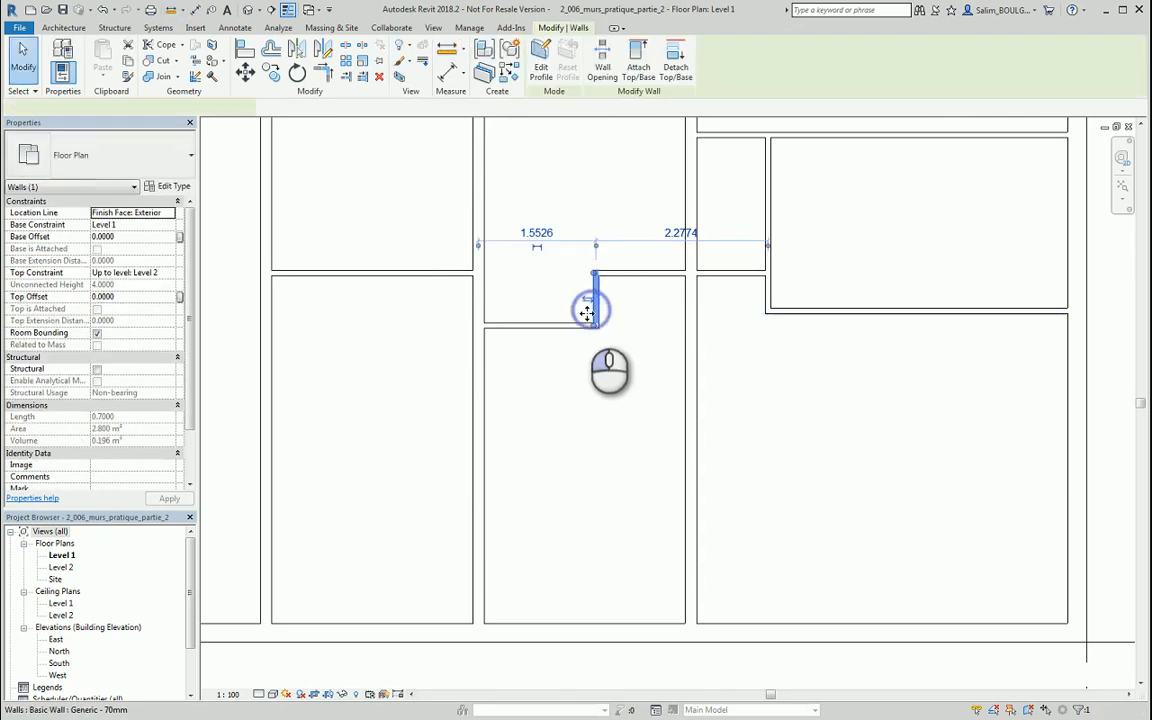
left_click(476, 246)
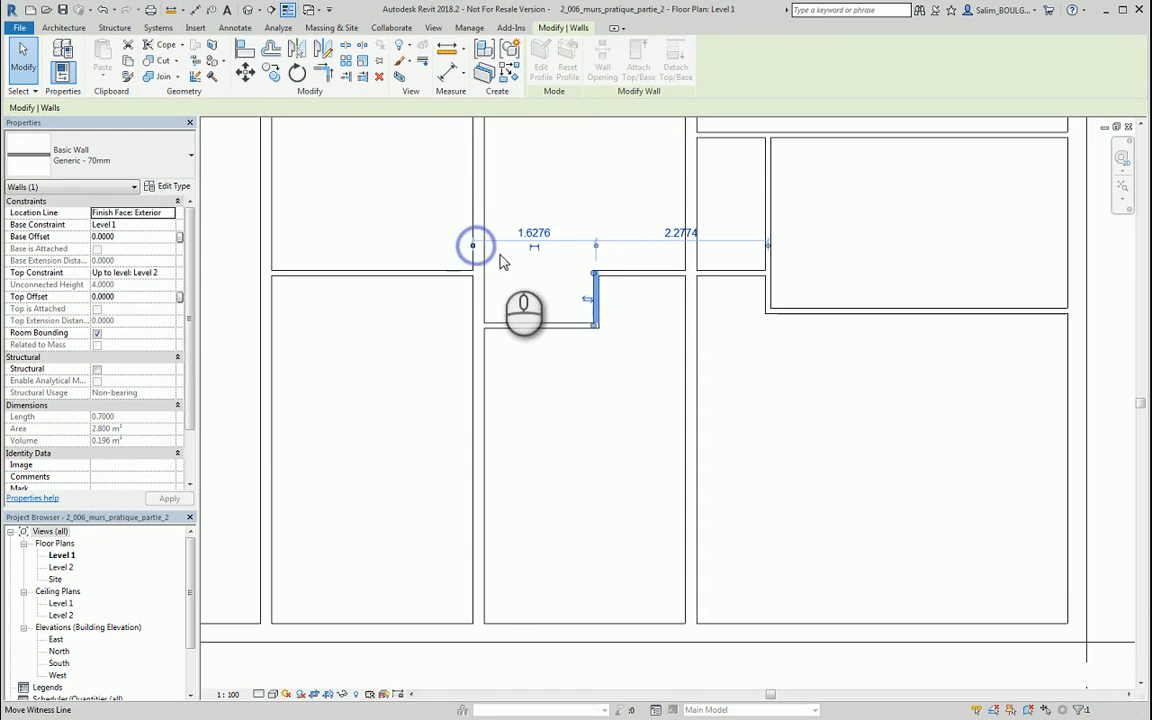
left_click(474, 246)
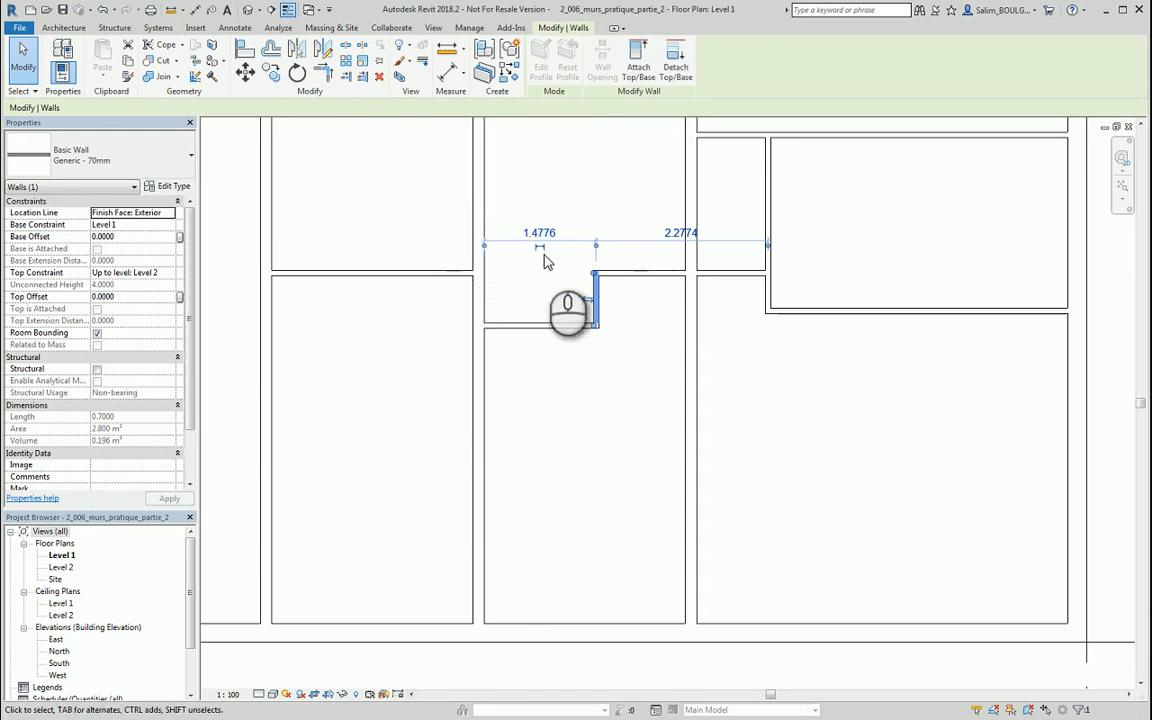
left_click(597, 247)
left_click(597, 247)
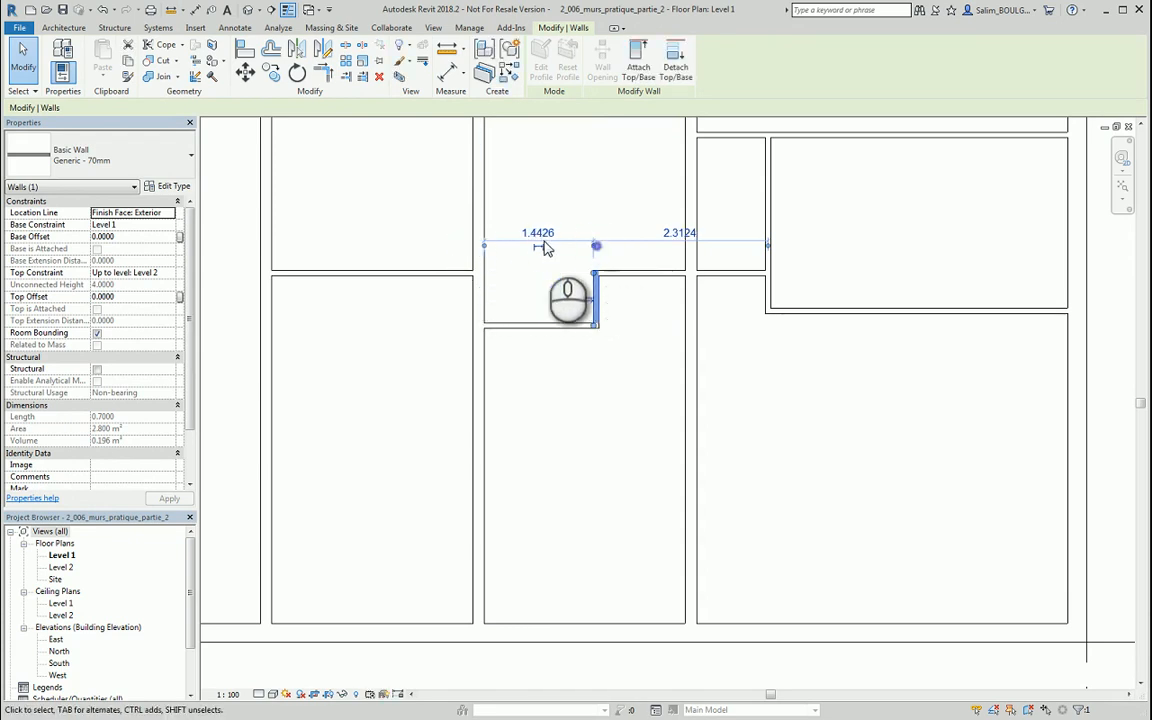
left_click(528, 231)
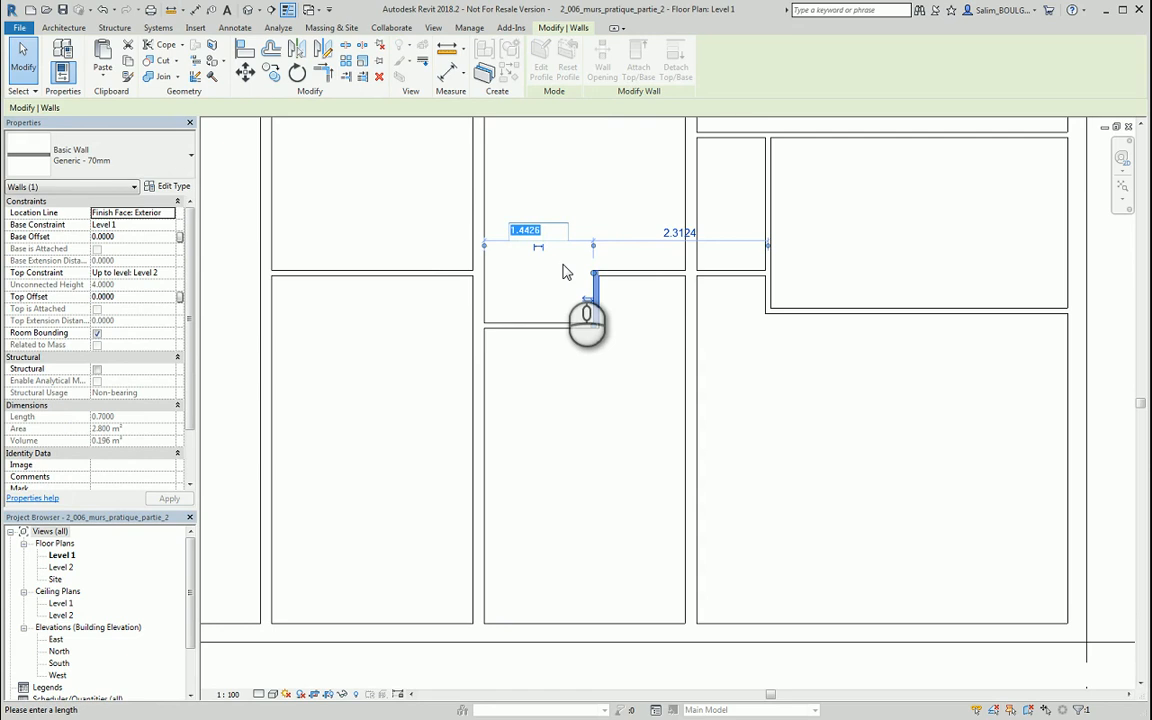
type("1.63")
key("Return")
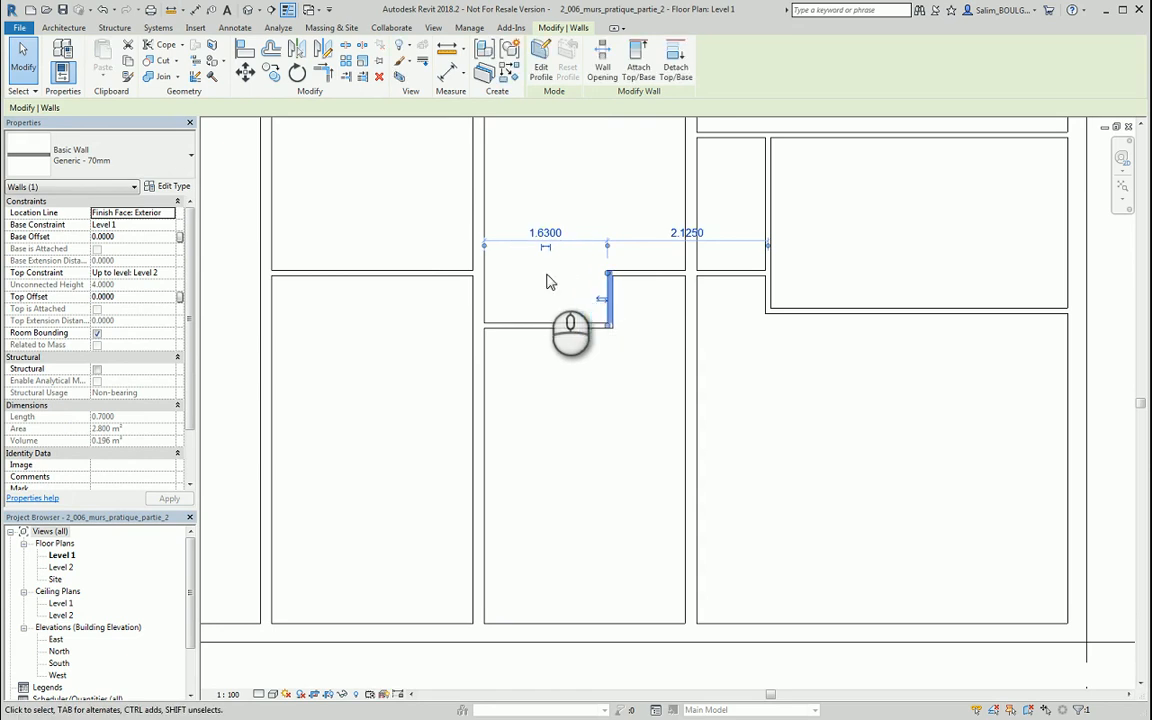
left_click(548, 285)
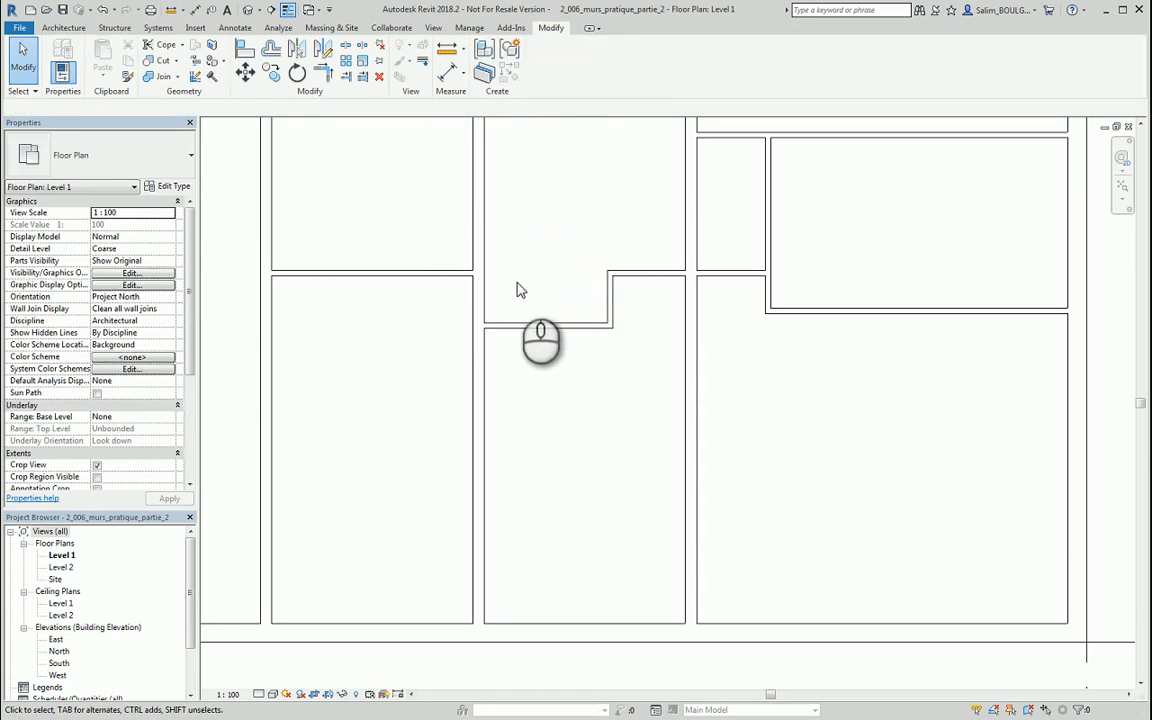
- Draw a horizontal 70 mm wall about 1.14 m long inside the middle bay, above the L-shaped walls
middle_click_drag(364, 266, 437, 416)
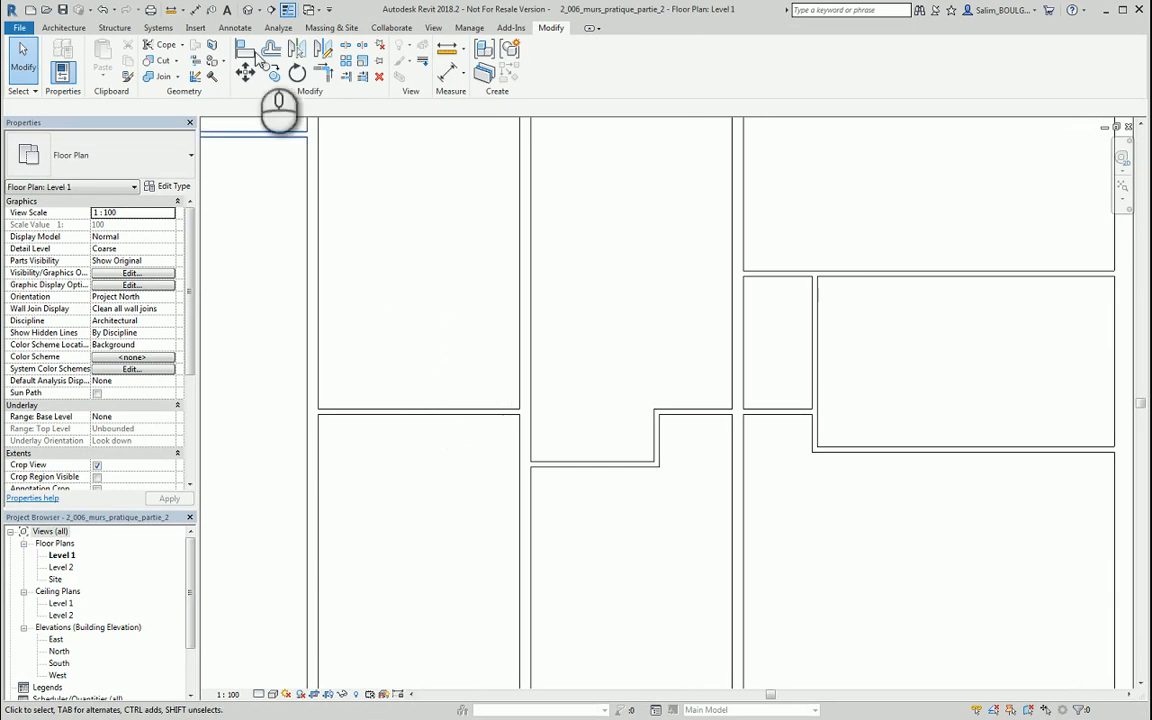
left_click(63, 27)
left_click(57, 53)
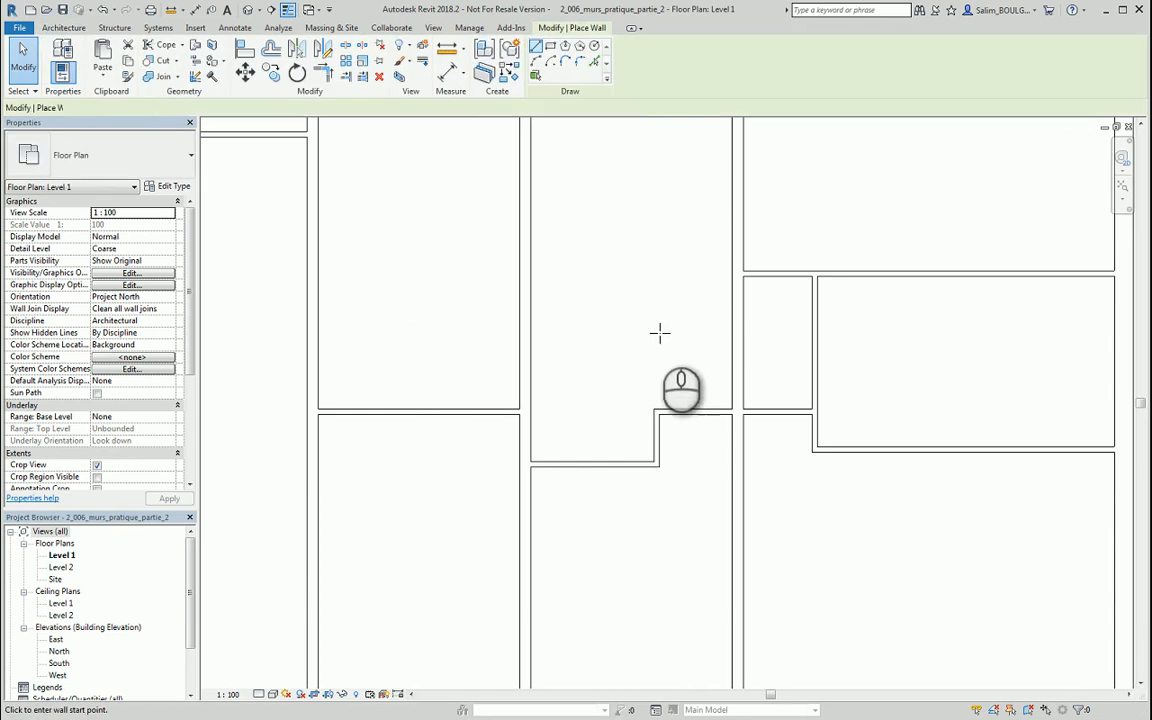
middle_click_drag(639, 324, 643, 358)
left_click(652, 329)
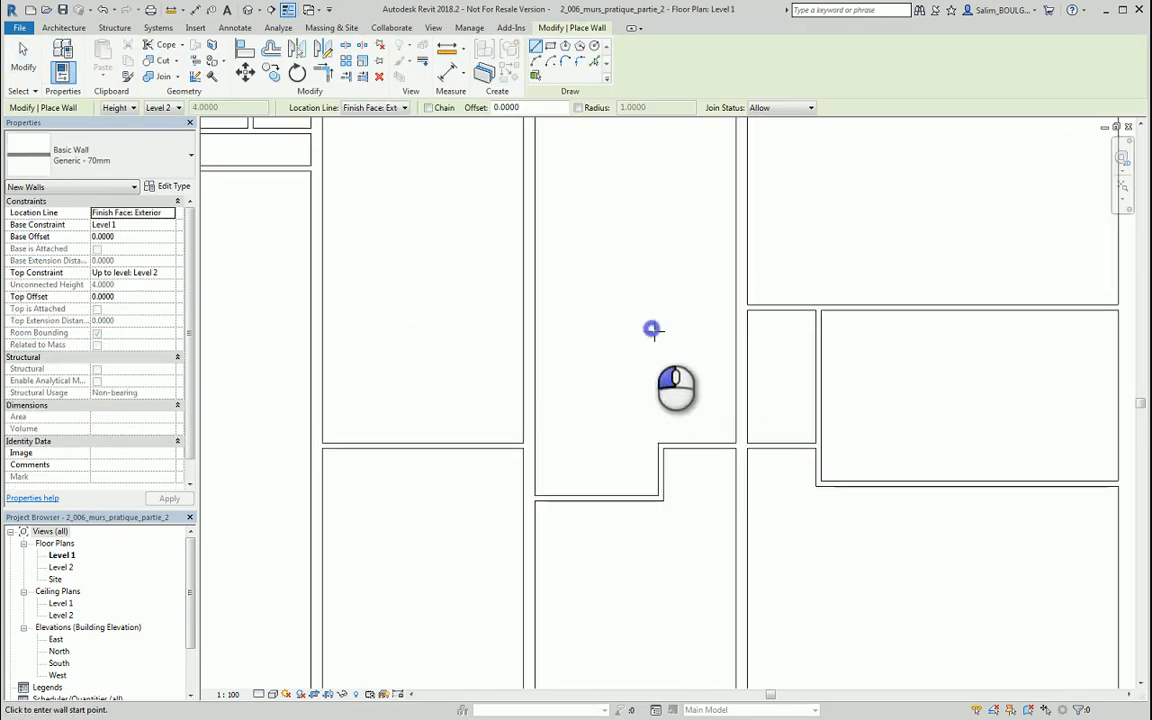
left_click(565, 328)
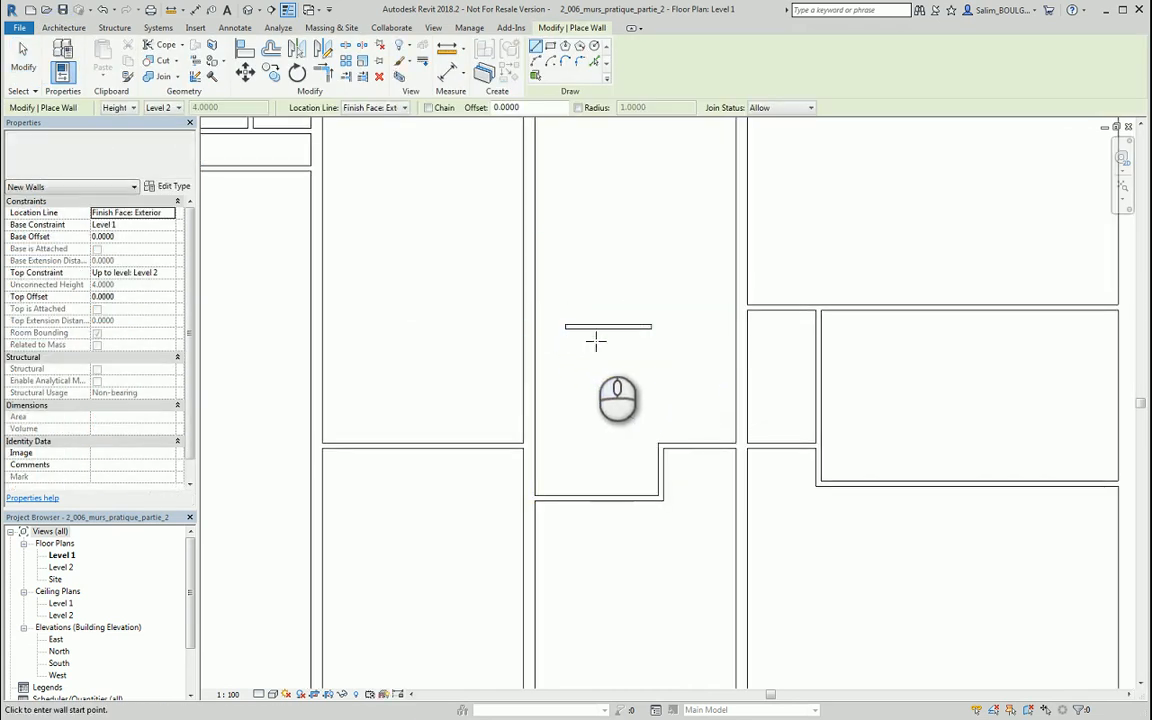
key("Escape")
key("Escape")
- Set the distance from the new short wall to the L's horizontal wall below it to 2.35 m
left_click(610, 327)
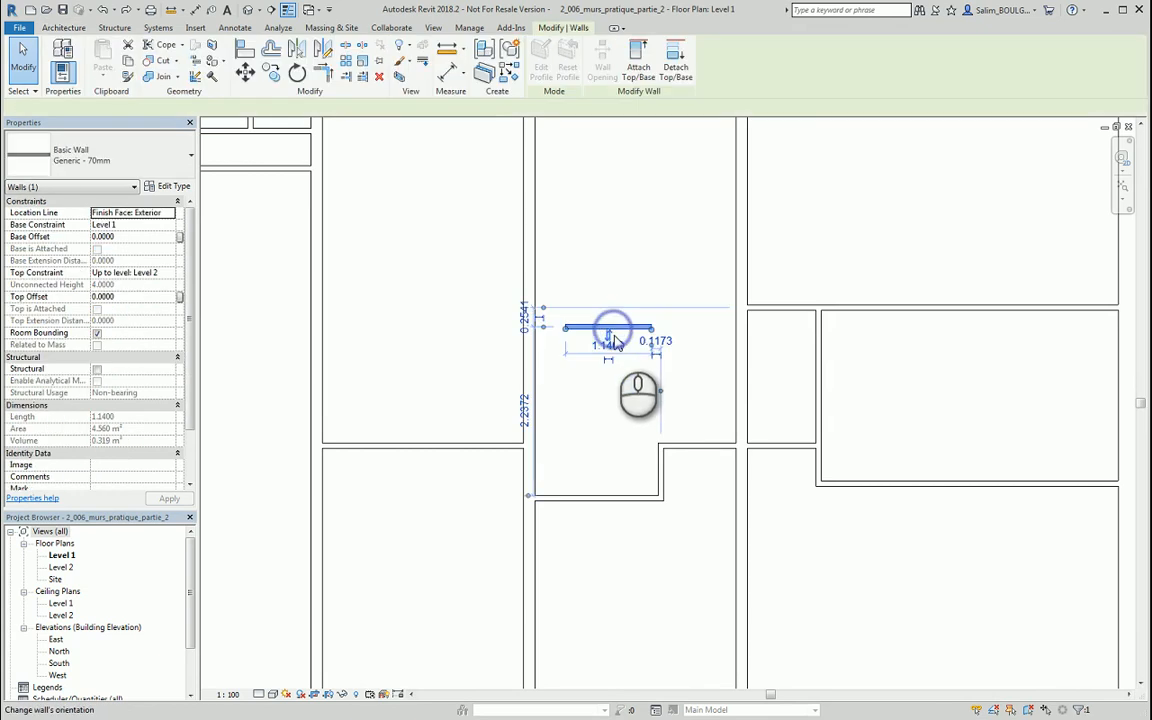
left_click(527, 414)
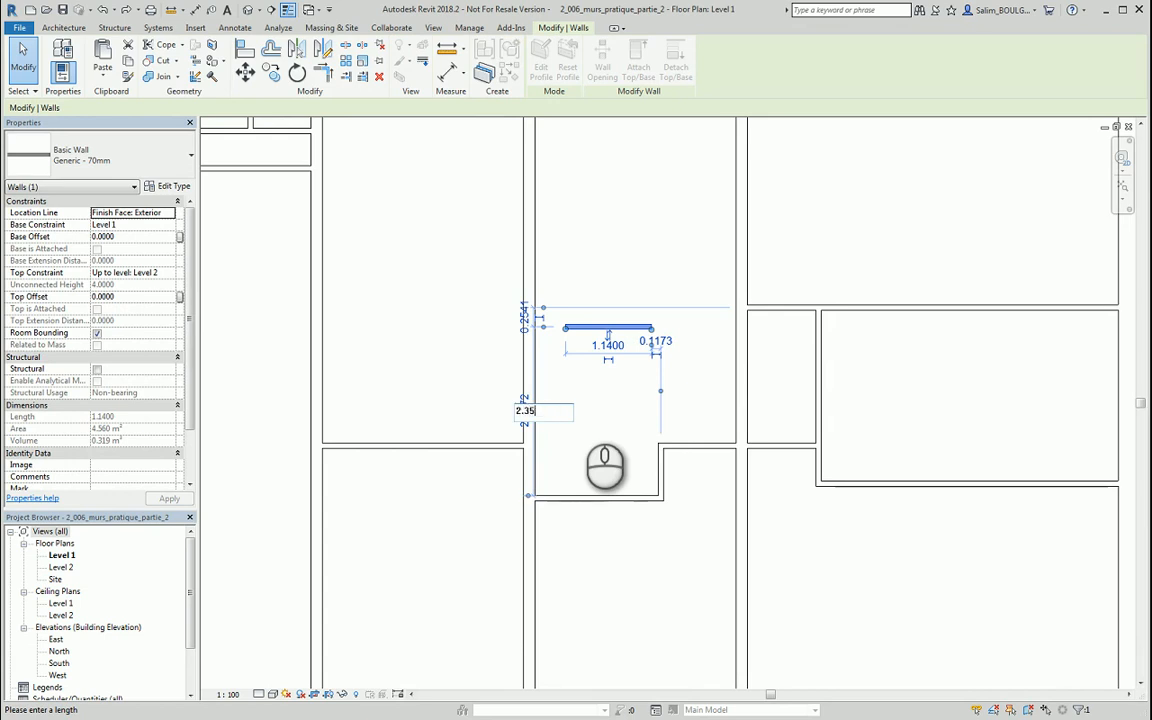
key("Return")
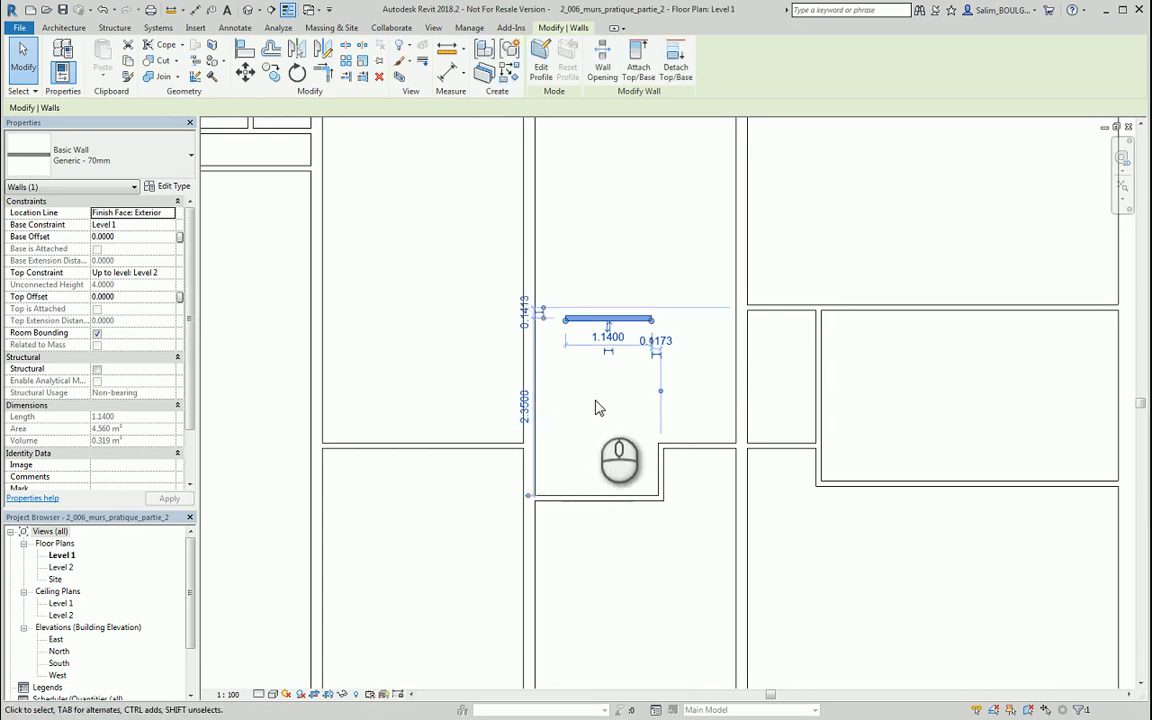
left_click(592, 406)
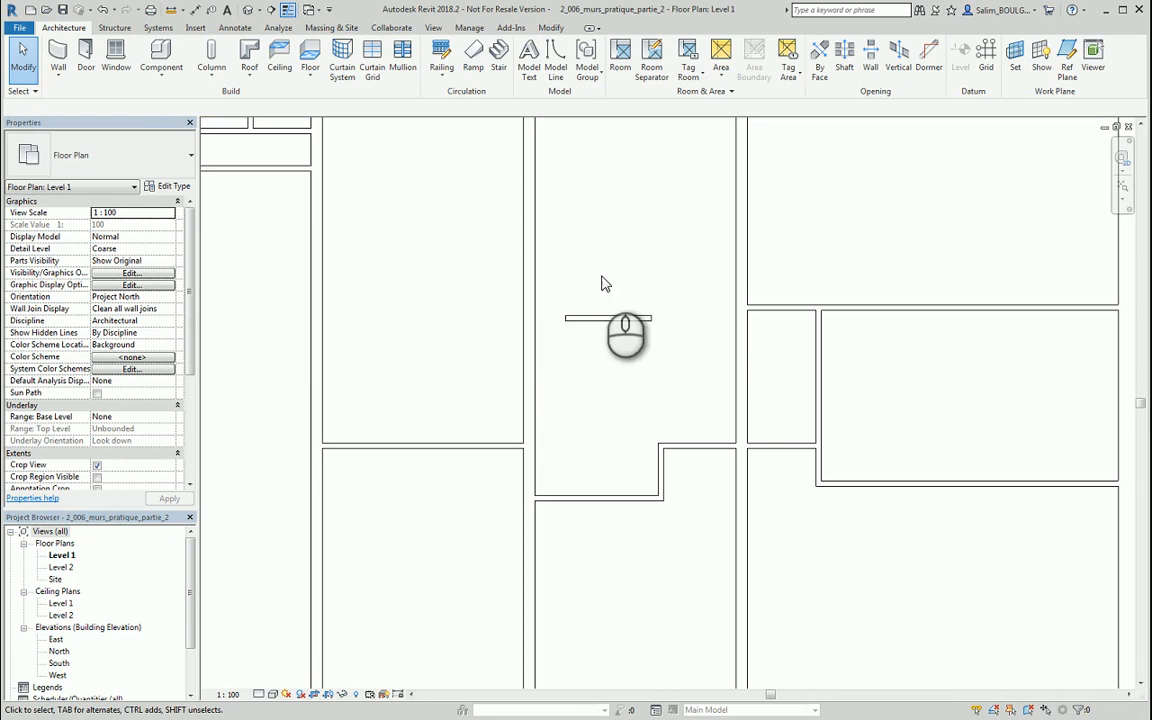
- Copy the short horizontal wall upward twice within the bay, about 0.74 m and then a further 0.66 m
middle_click_drag(601, 278, 587, 385)
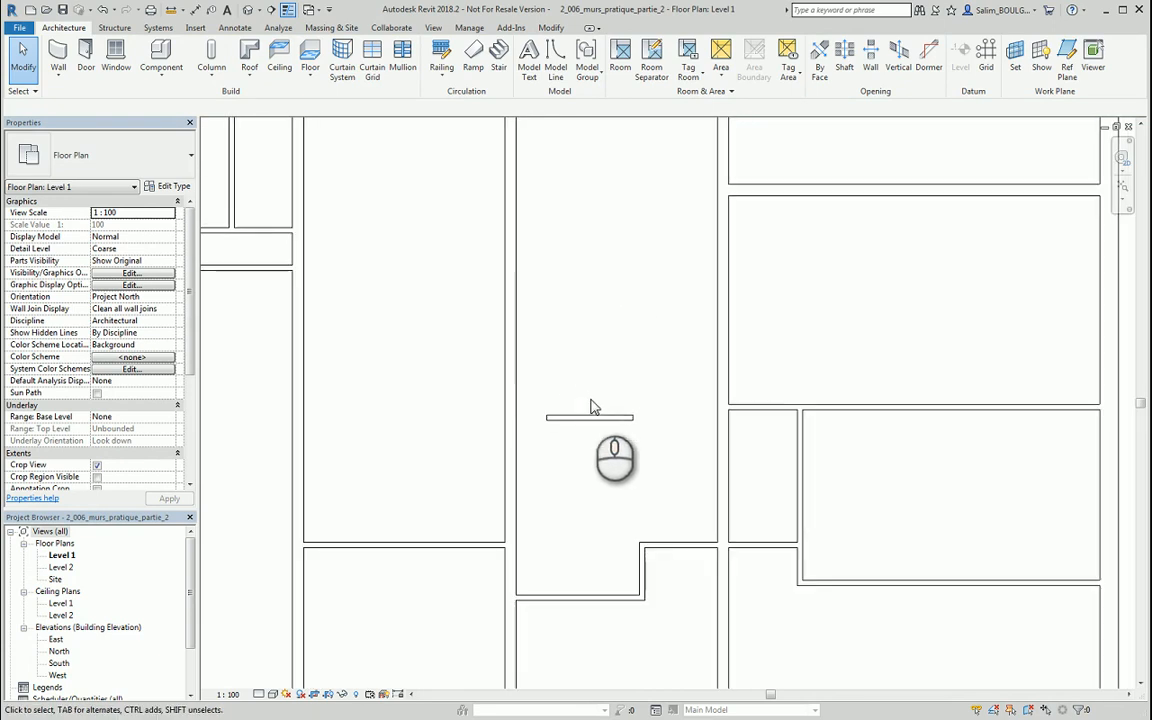
left_click(590, 415)
left_click(276, 78)
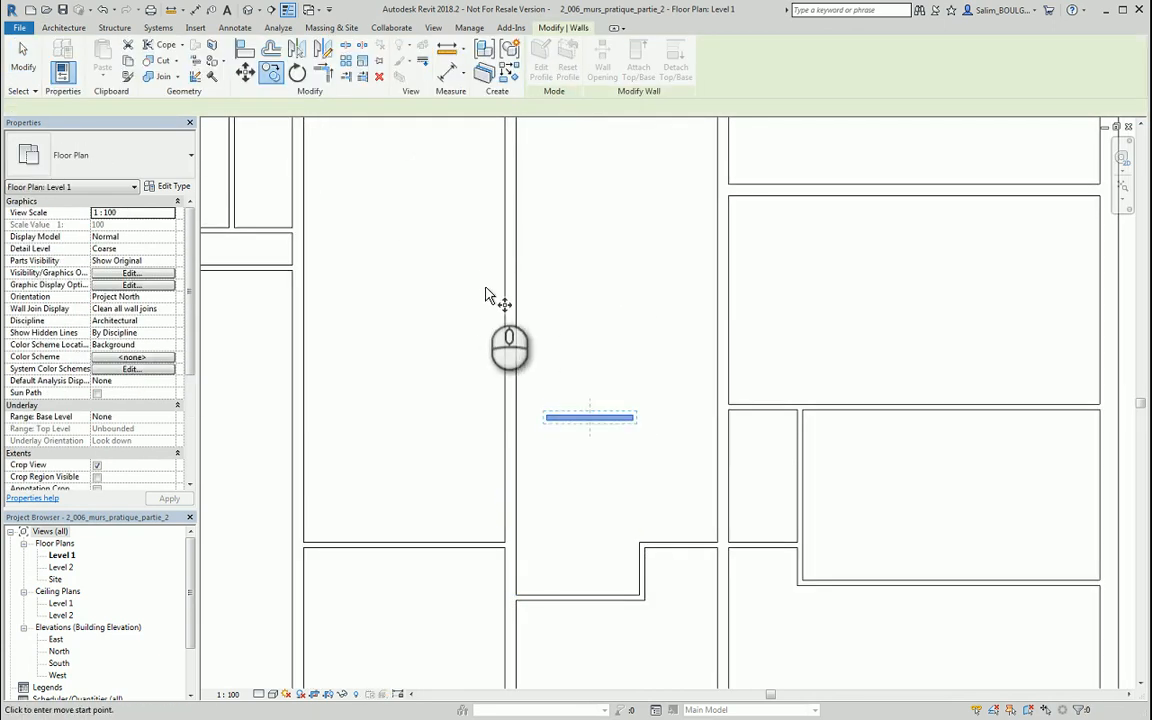
left_click(584, 417)
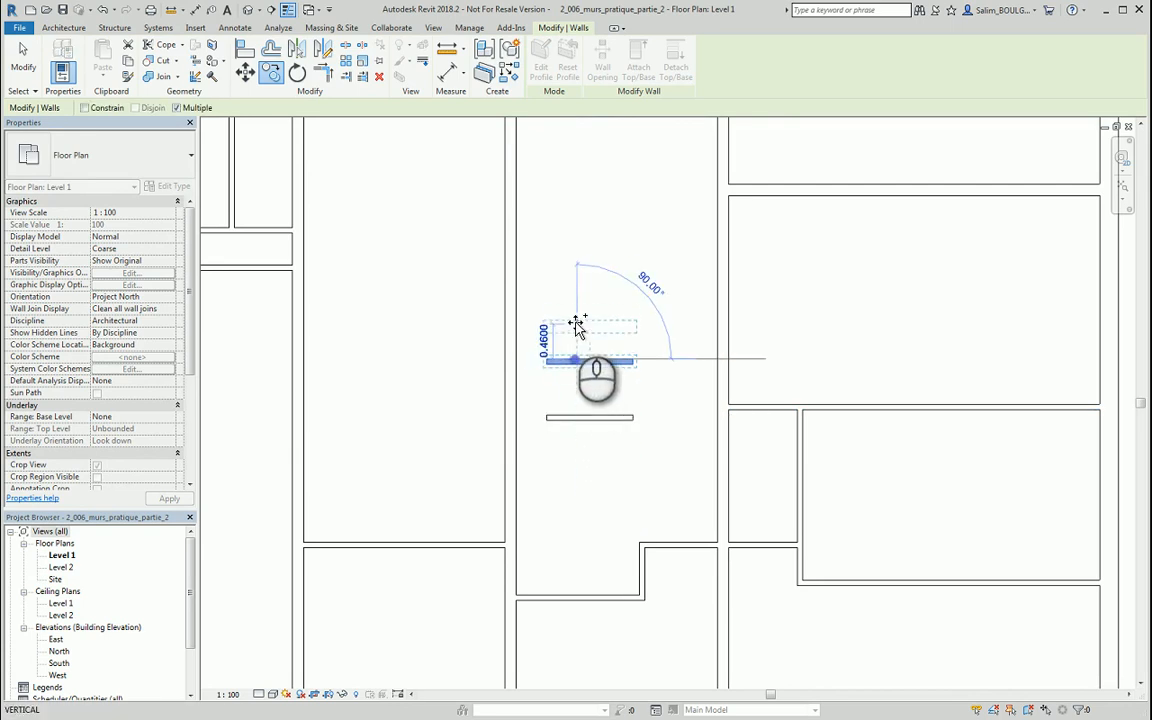
left_click(586, 361)
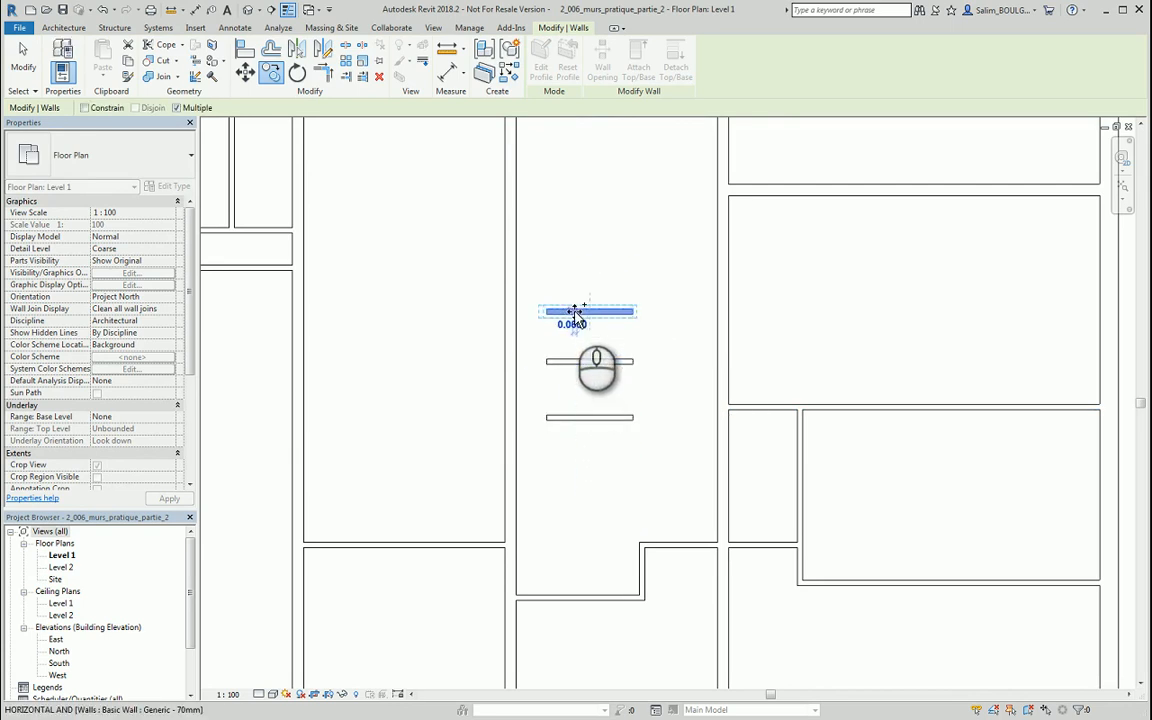
left_click(578, 312)
key("Escape")
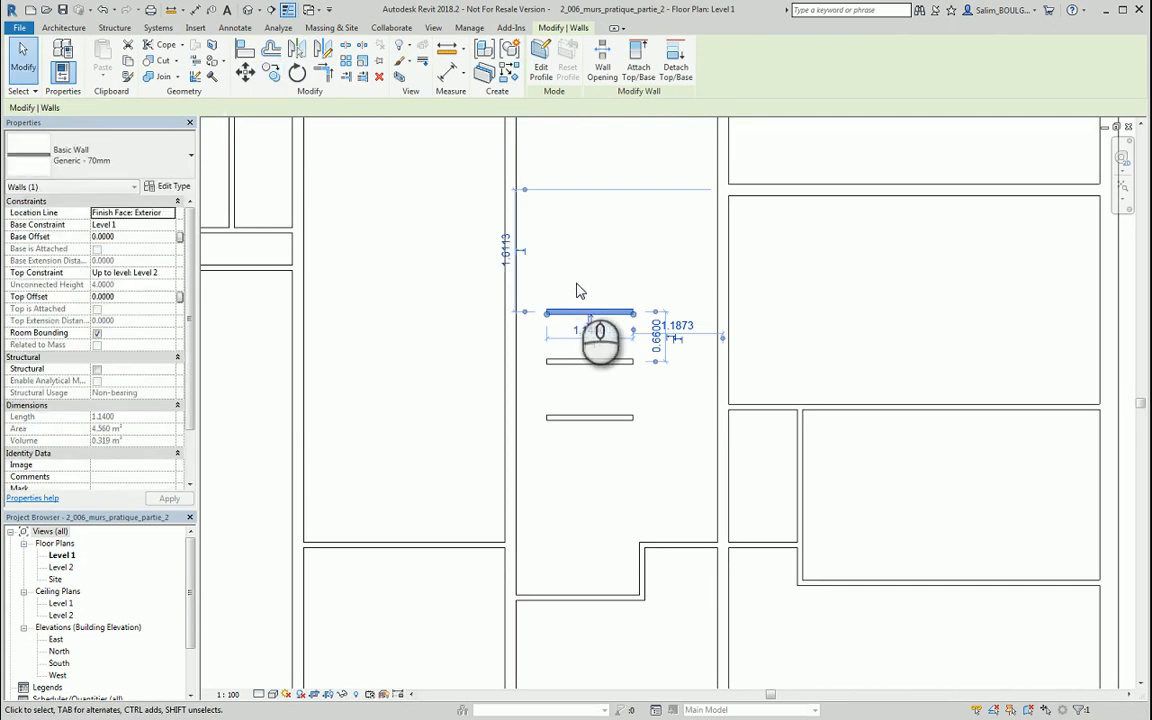
key("Escape")
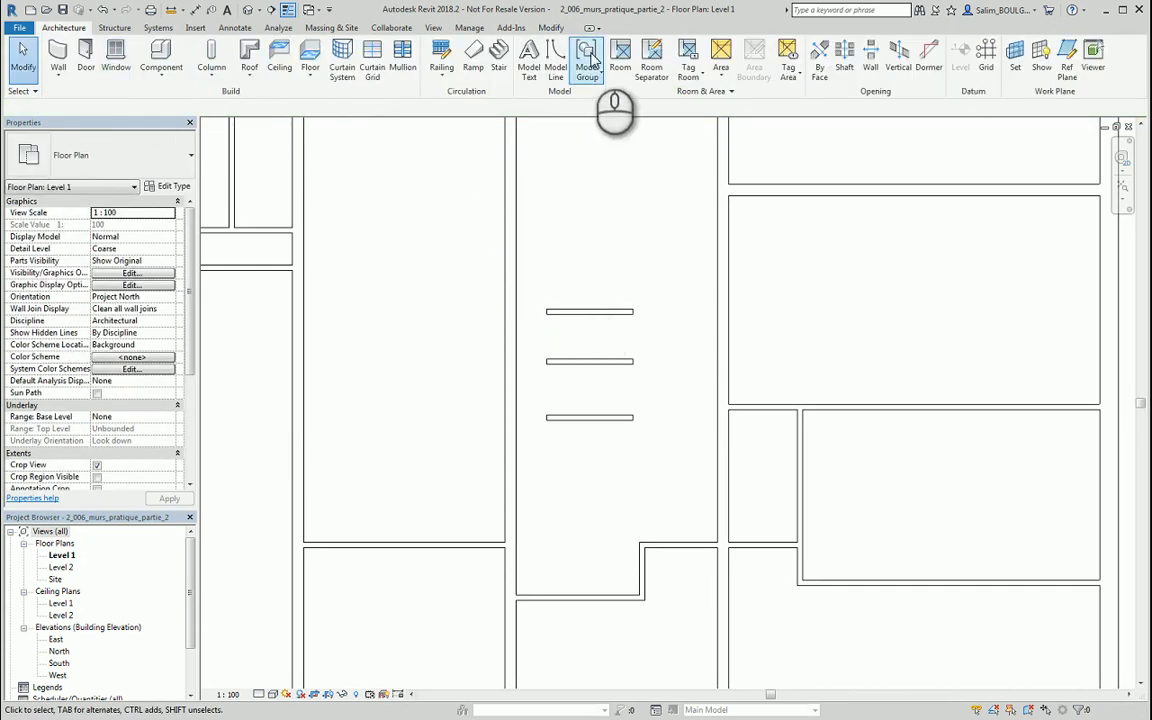
- Extend the uppermost short wall to both the left and right walls of the bay
left_click(550, 27)
left_click(346, 76)
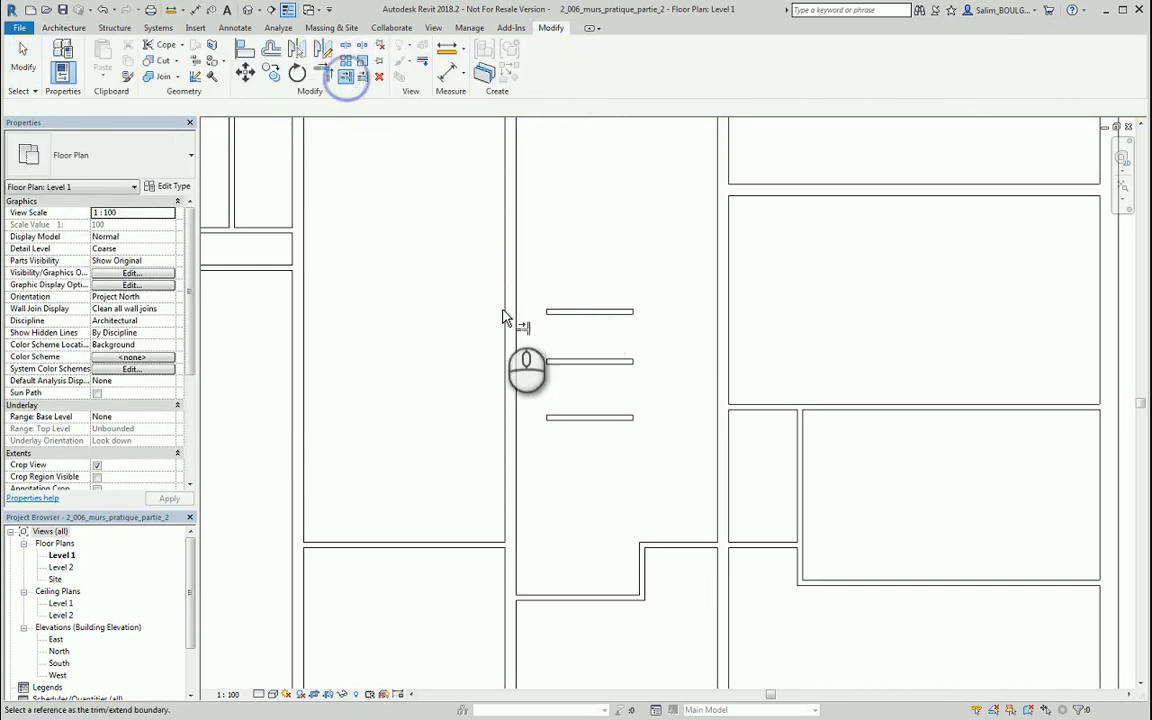
left_click(516, 318)
left_click(545, 311)
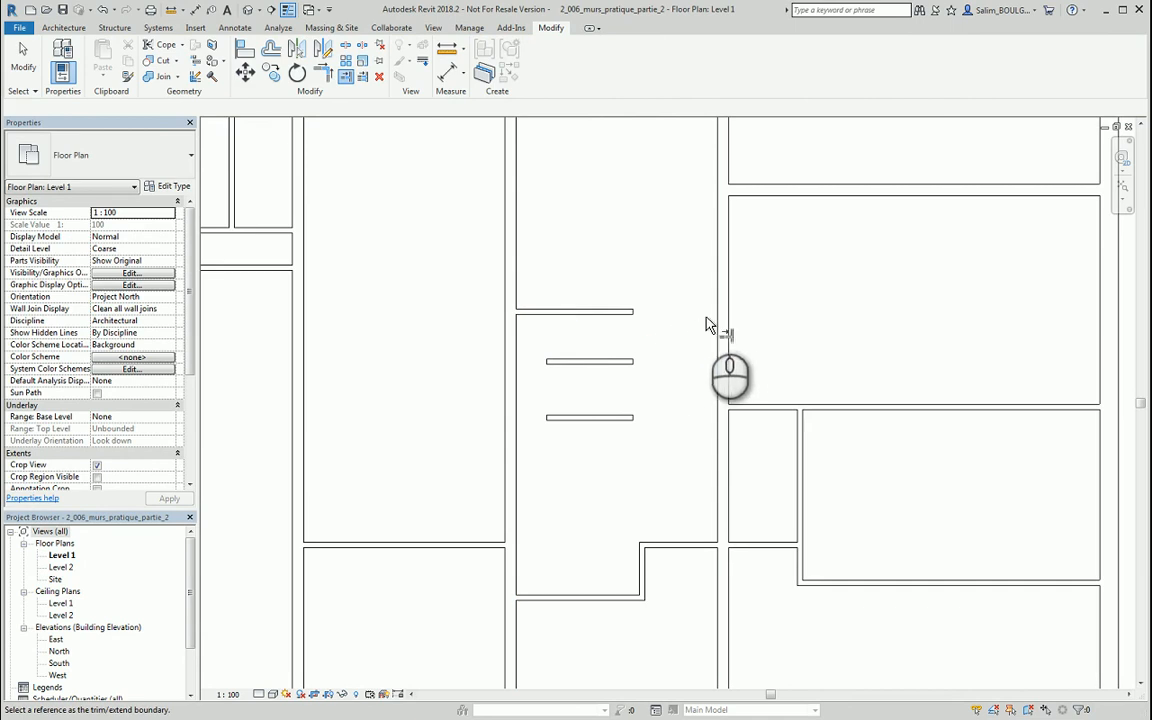
left_click(716, 318)
left_click(632, 313)
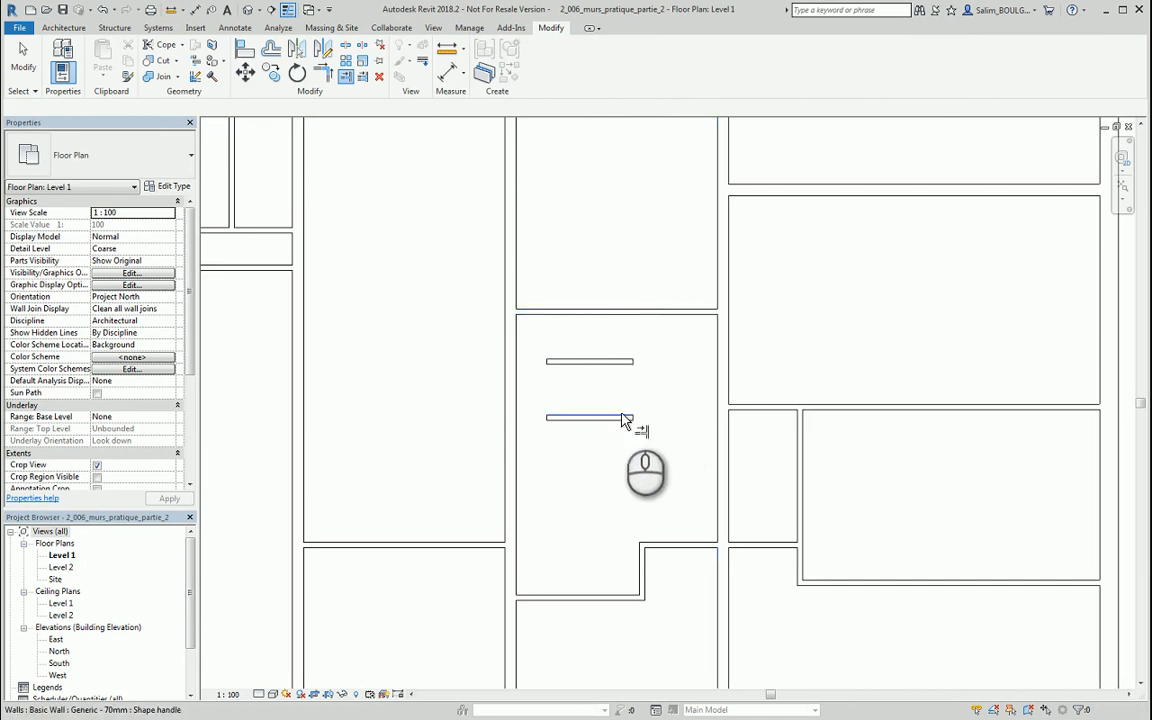
- Extend the middle and lower short walls to the bay's left wall
left_click(515, 391)
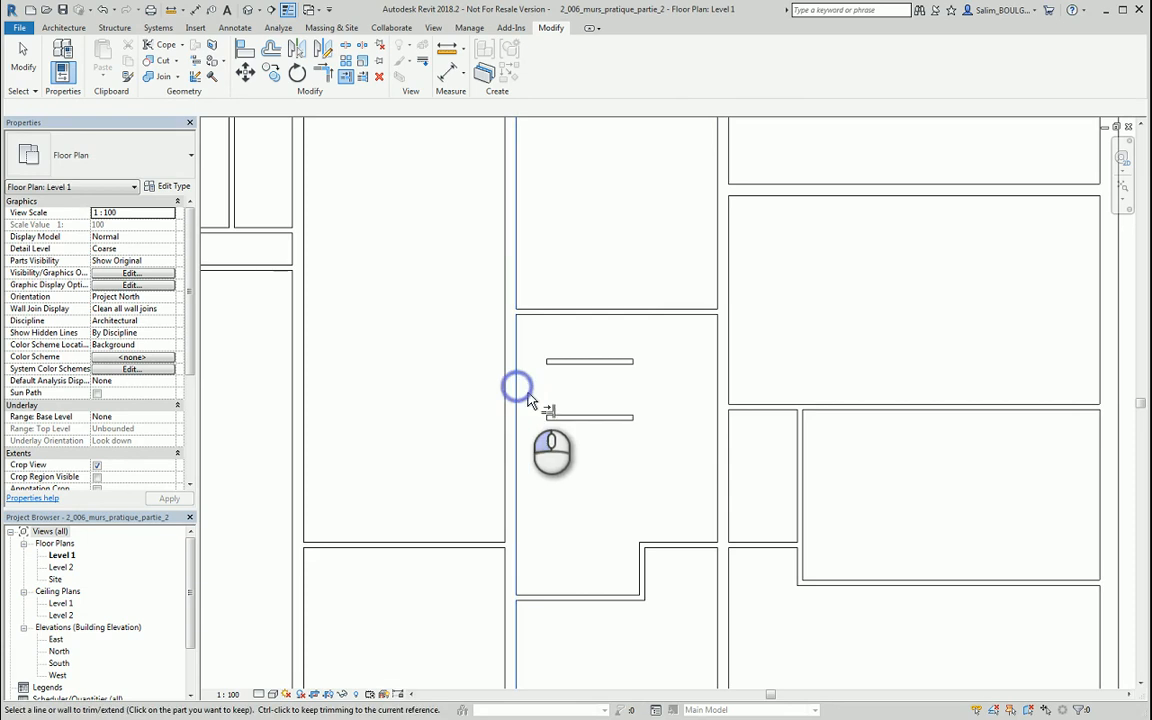
left_click(516, 368)
left_click(548, 362)
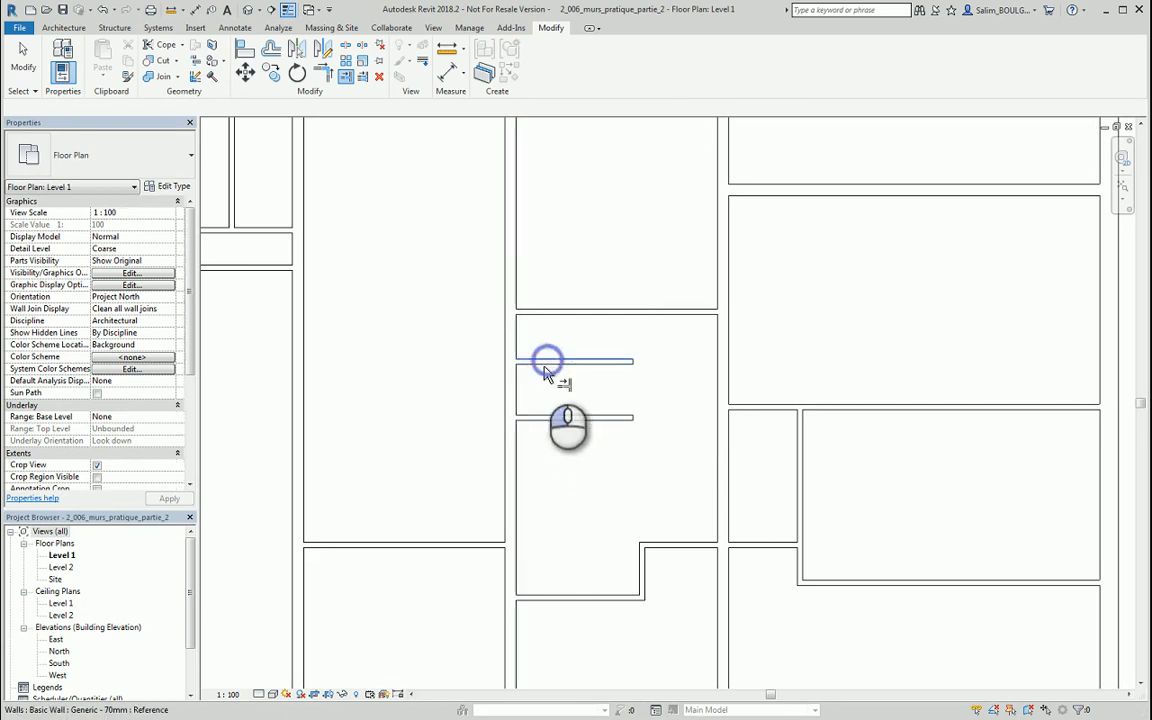
key("Escape")
key("Escape")
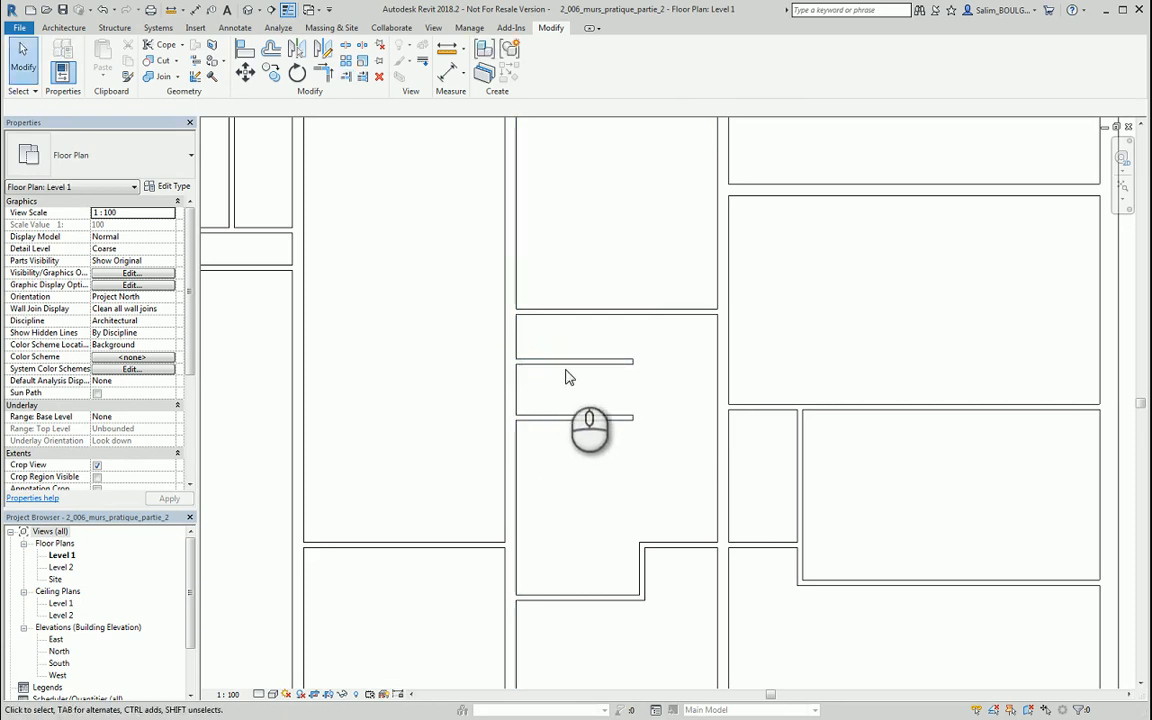
- Set the clear distance between the middle short wall and the lower short wall to 0.94 m
left_click(563, 362)
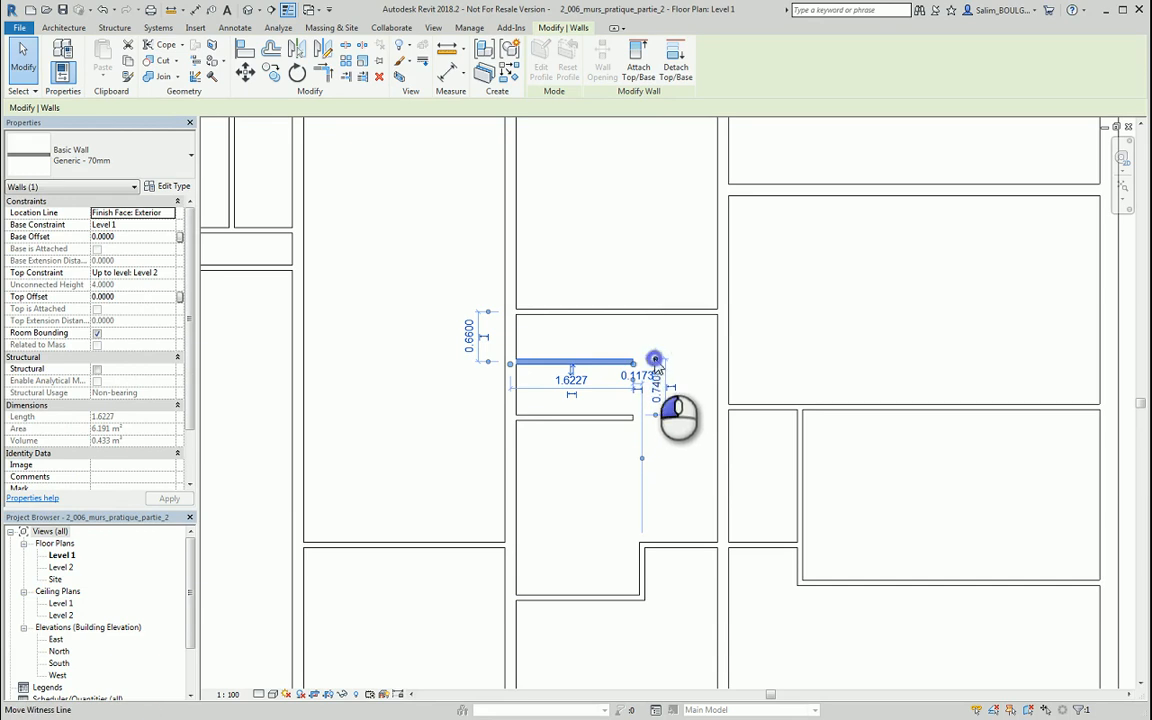
left_click(657, 390)
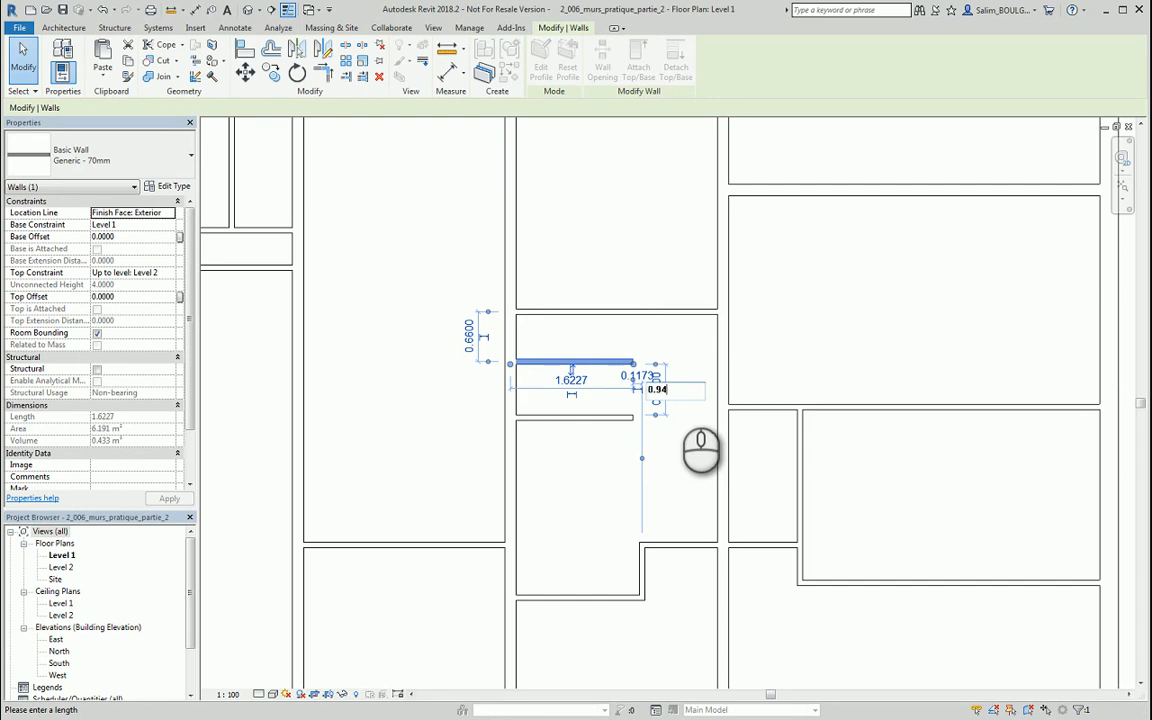
key("Return")
left_click(605, 385)
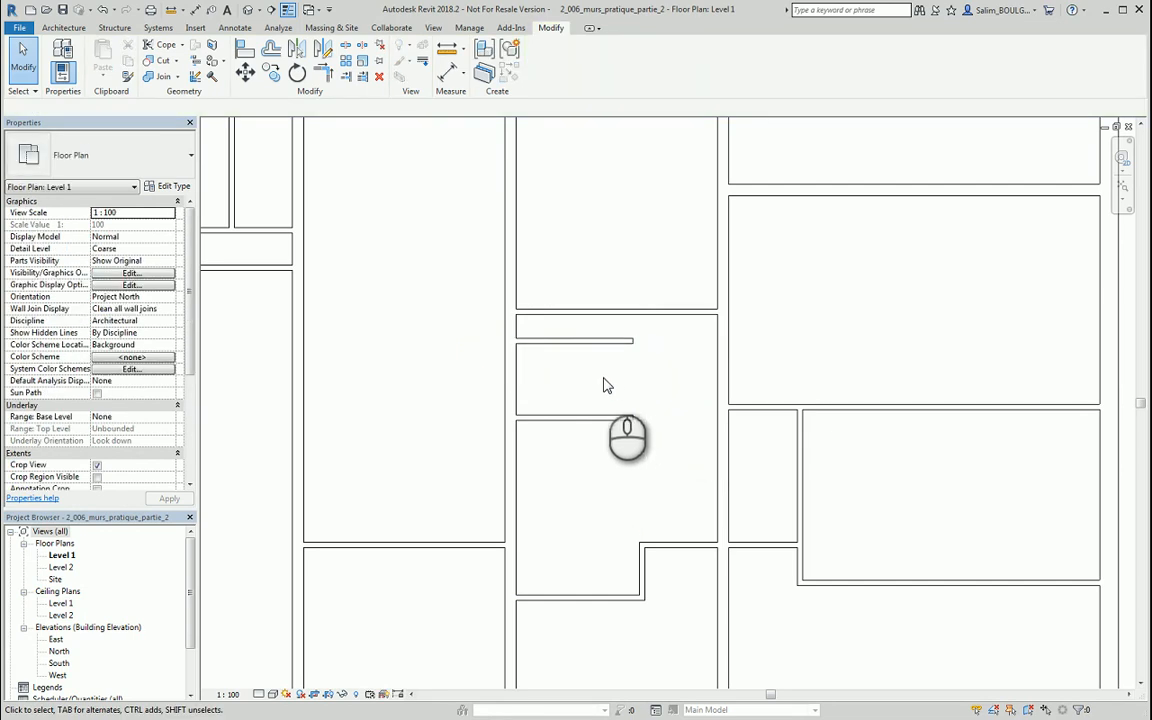
- Set the clear distance between the bay's uppermost horizontal wall and the middle short wall to 0.84 m
left_click(599, 314)
left_click_drag(487, 339, 486, 314)
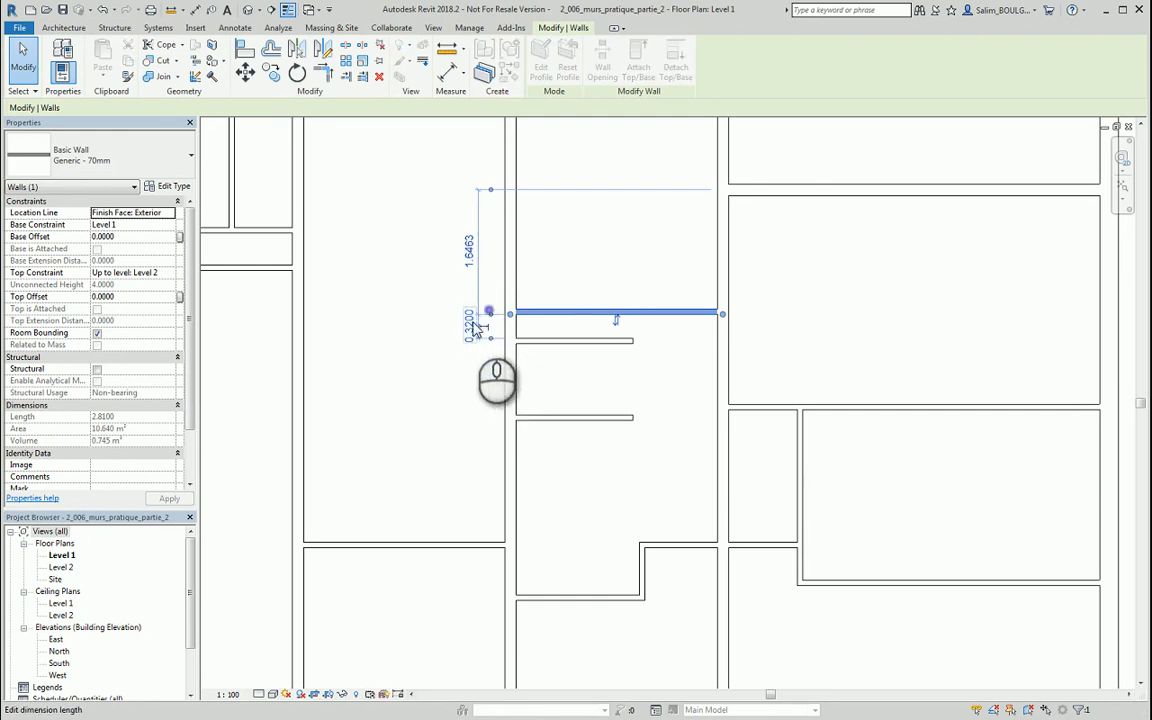
left_click(467, 325)
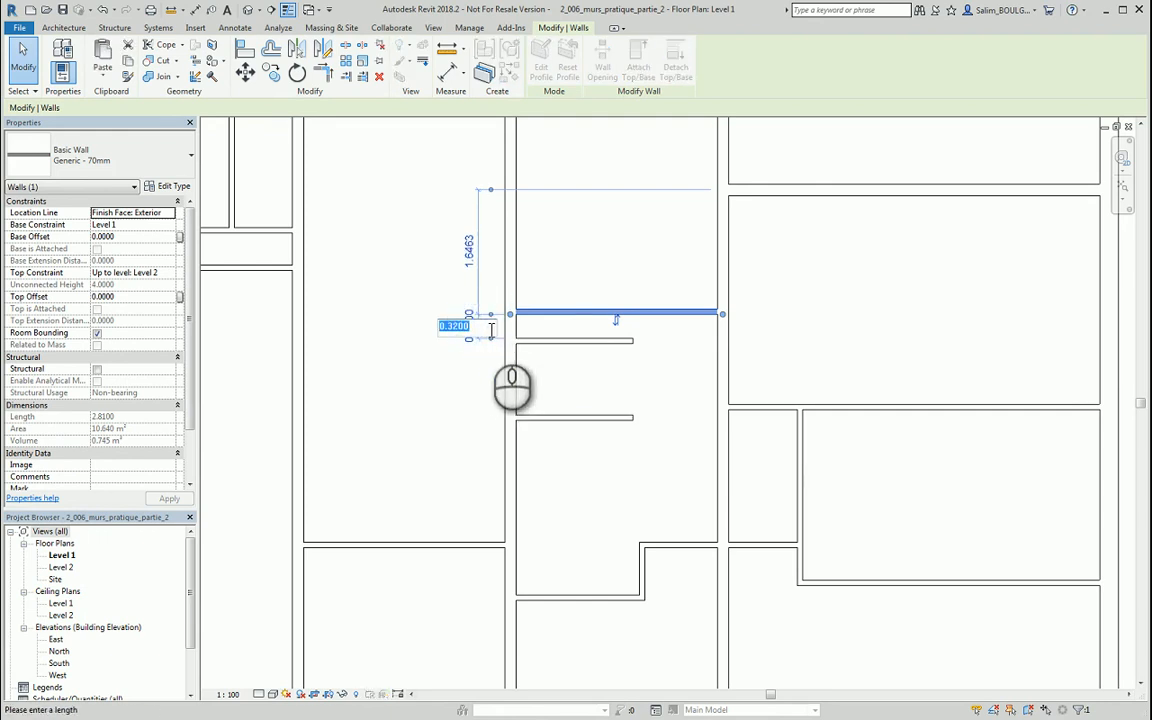
type("0.84")
key("Return")
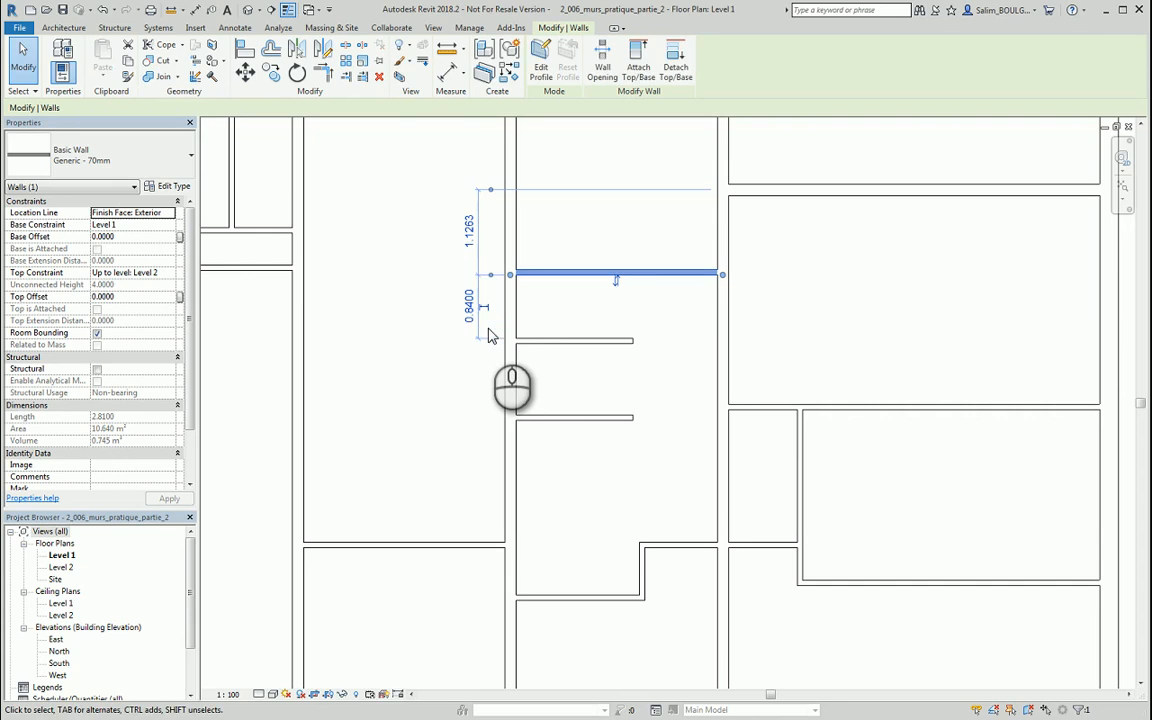
left_click(619, 325)
- Draw a vertical 70 mm wall just beyond the free right ends of the two short horizontal walls
middle_click_drag(660, 370, 664, 329)
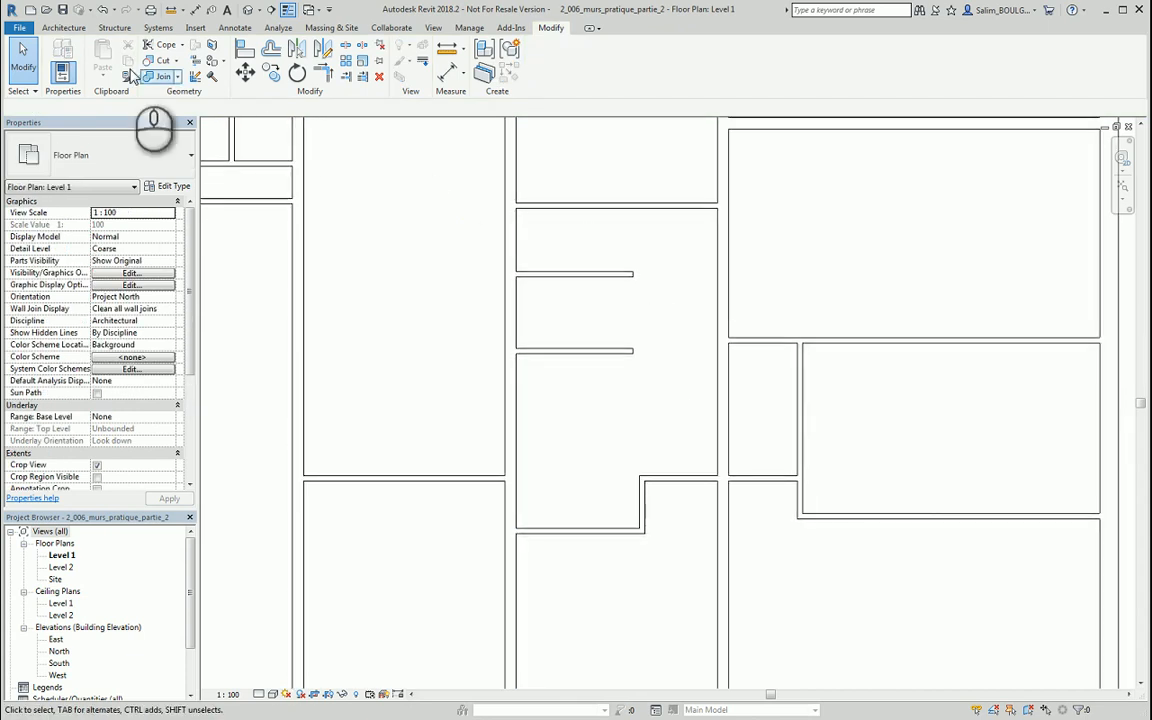
left_click(63, 27)
key("w")
key("a")
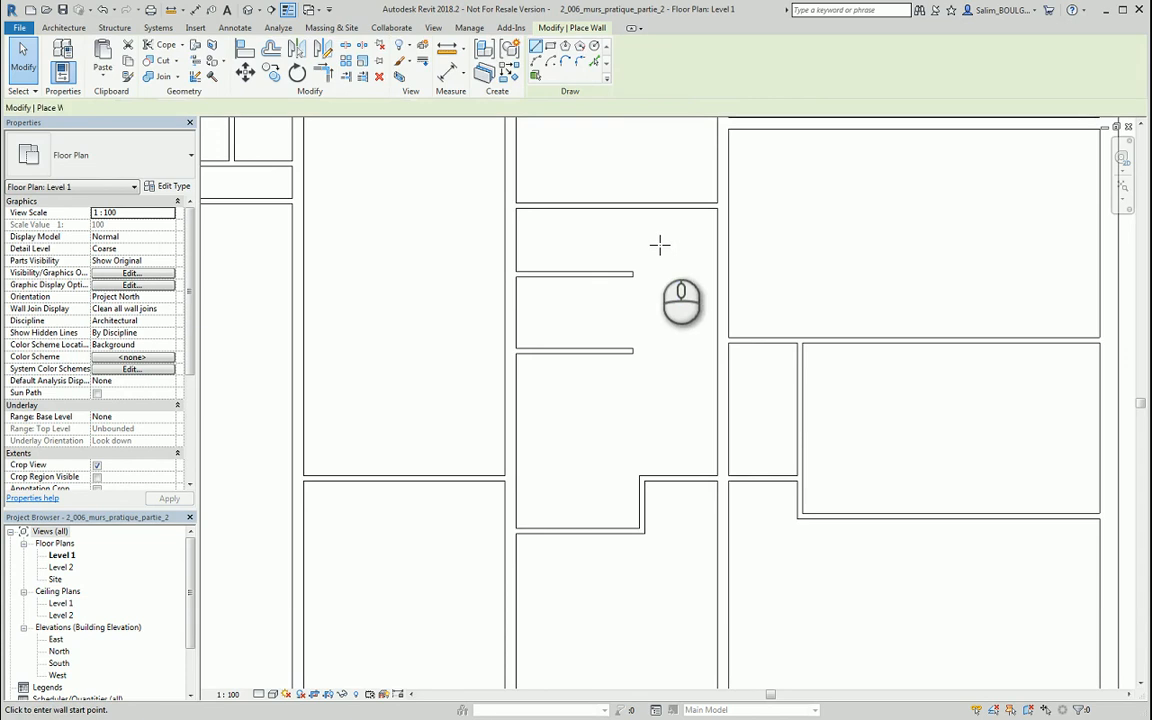
left_click(658, 238)
left_click(660, 374)
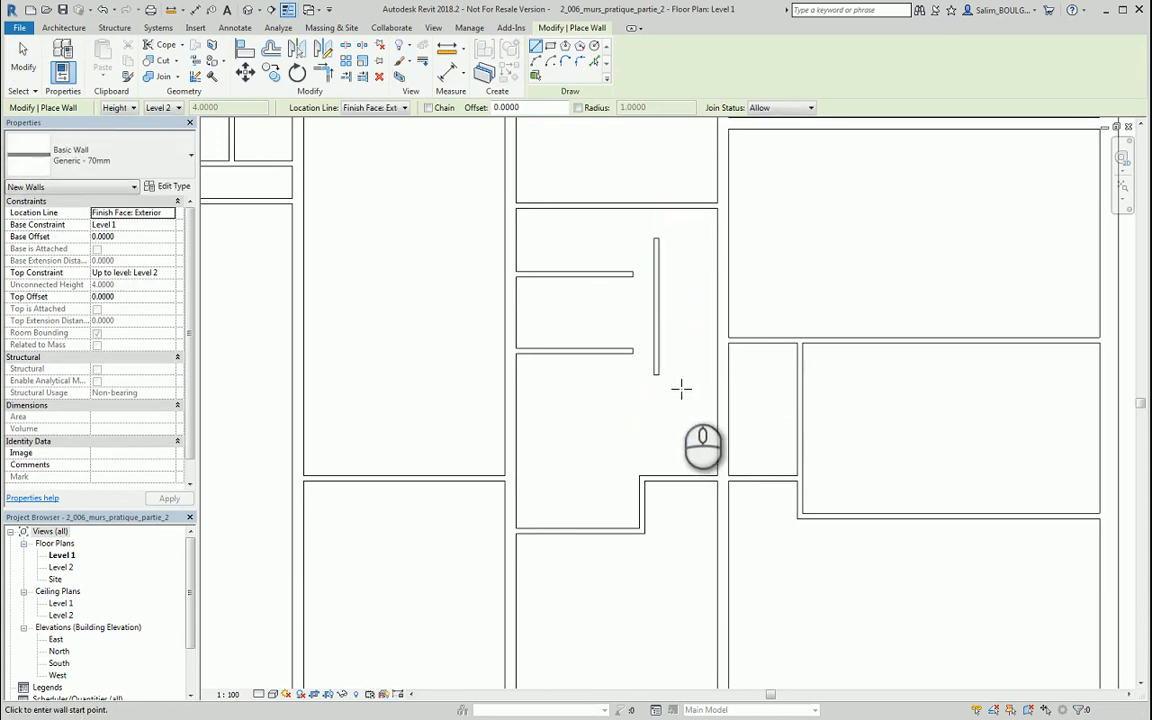
key("Escape")
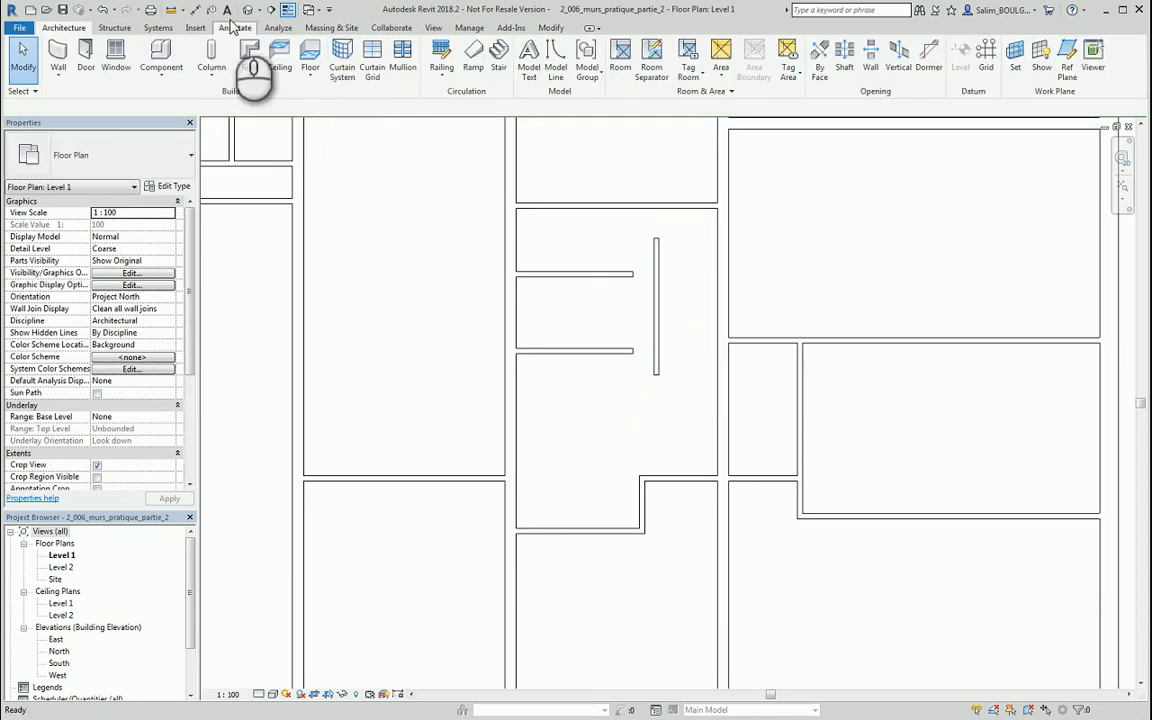
- Extend the new vertical wall up to the bay's uppermost horizontal partition
left_click(551, 27)
left_click(345, 75)
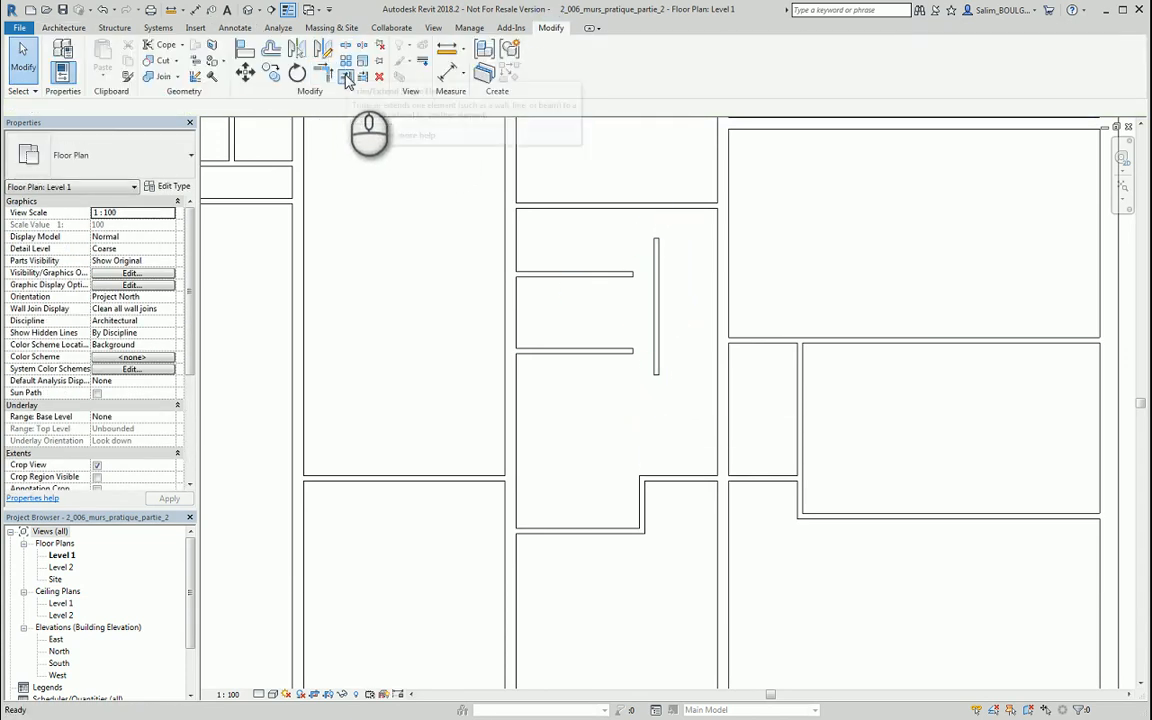
left_click(655, 222)
left_click(655, 241)
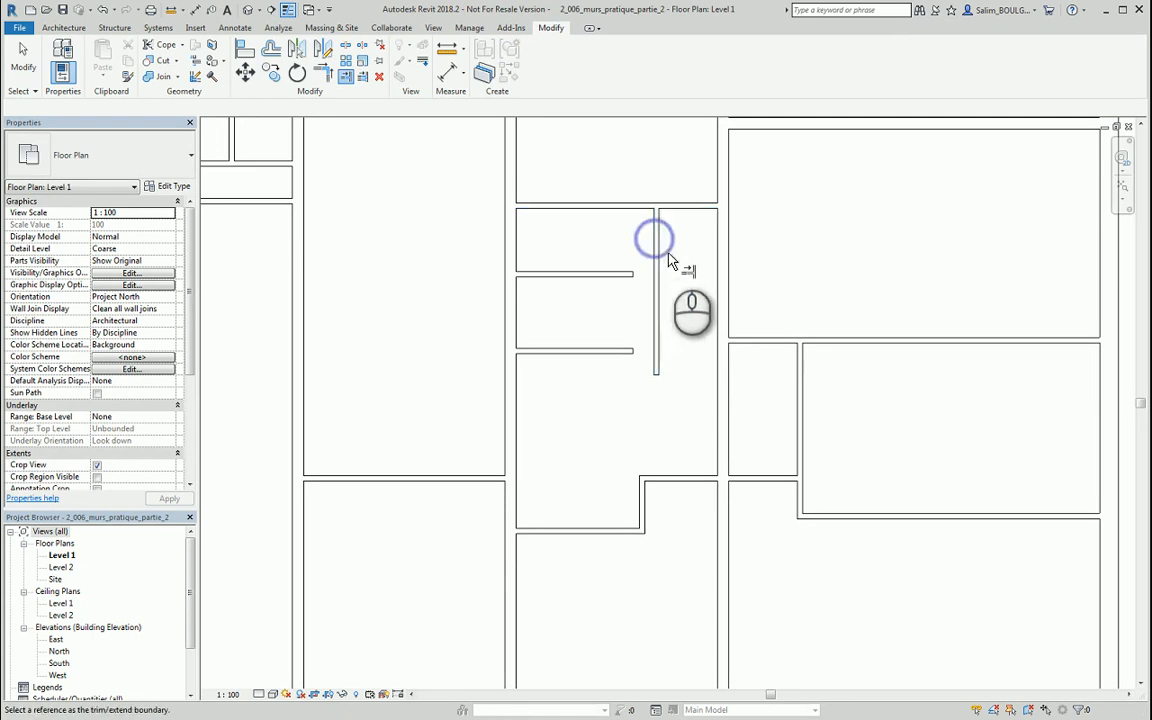
key("Escape")
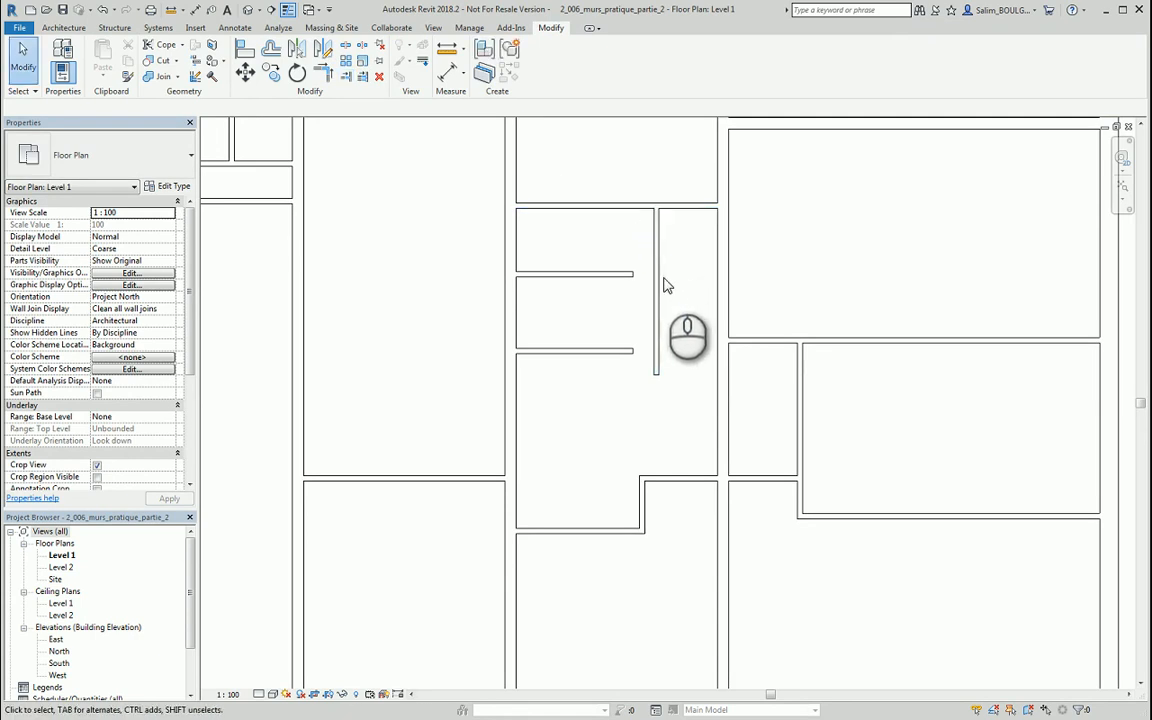
- Trim the lower short wall and the vertical wall to each other to form a corner
left_click(324, 78)
left_click(627, 352)
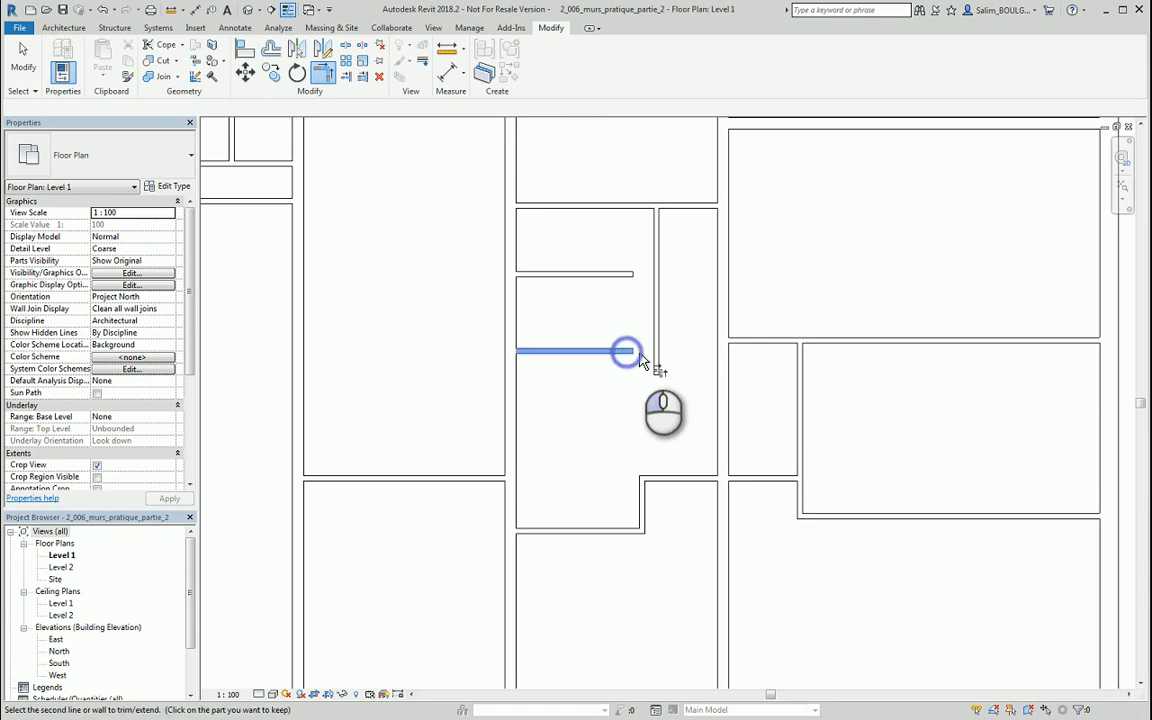
left_click(656, 334)
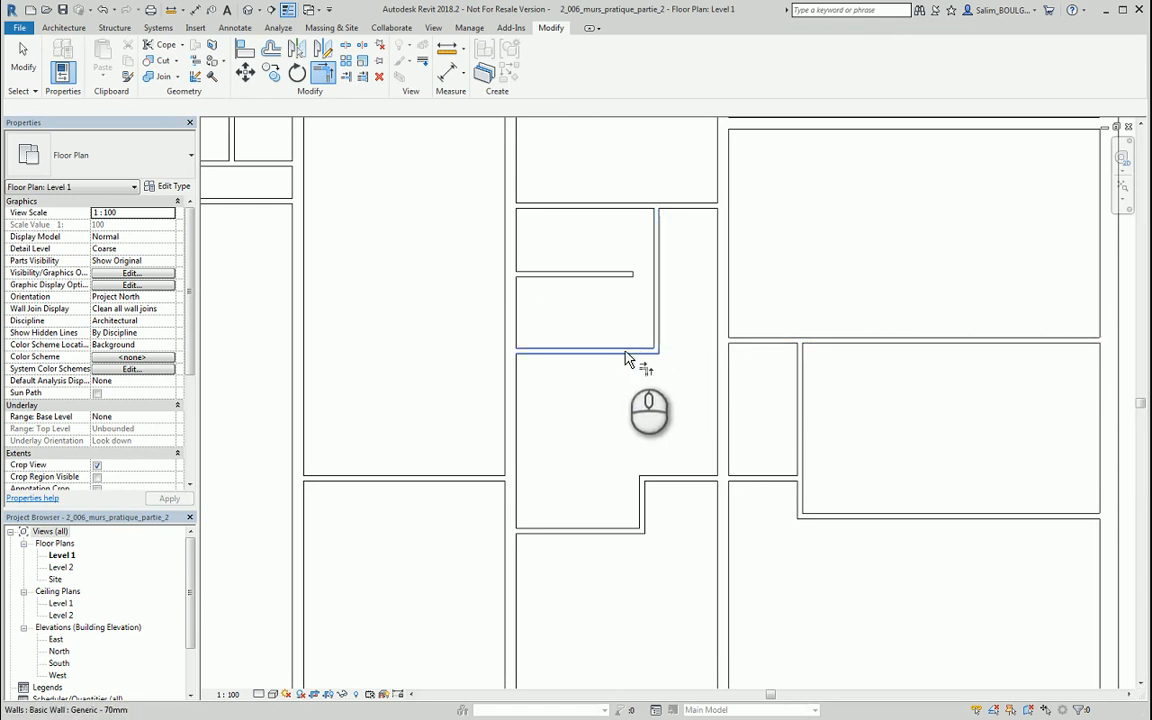
key("Escape")
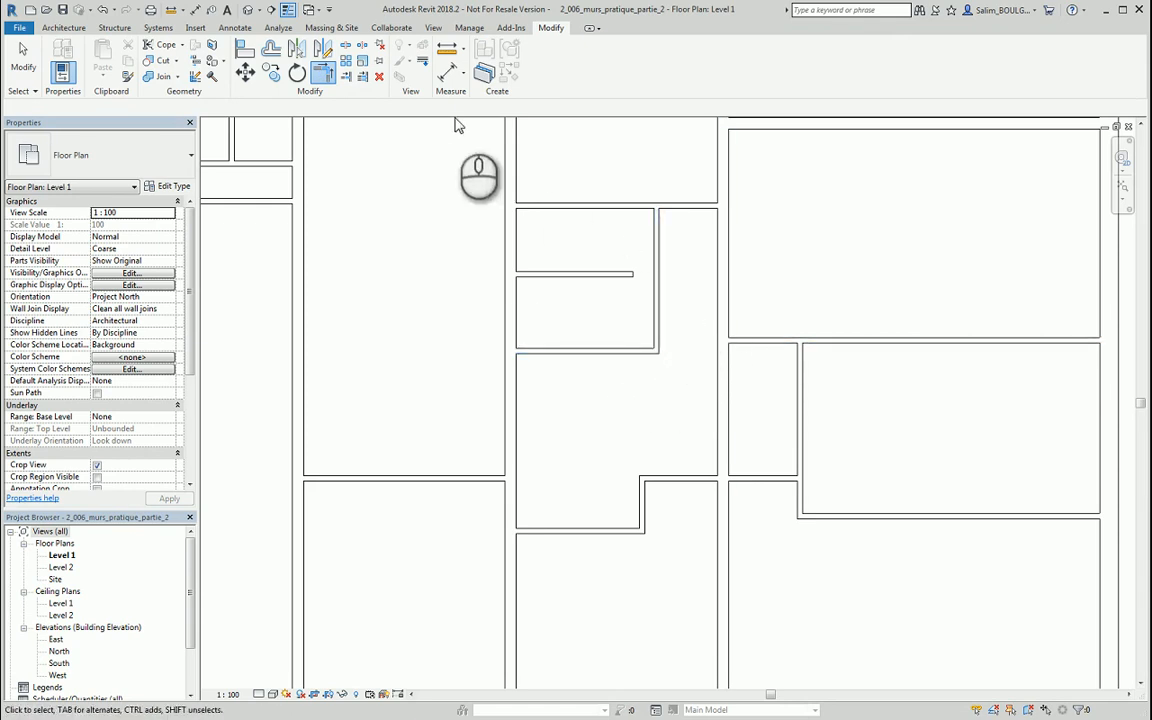
- Extend the middle short wall to the new vertical wall
left_click(346, 76)
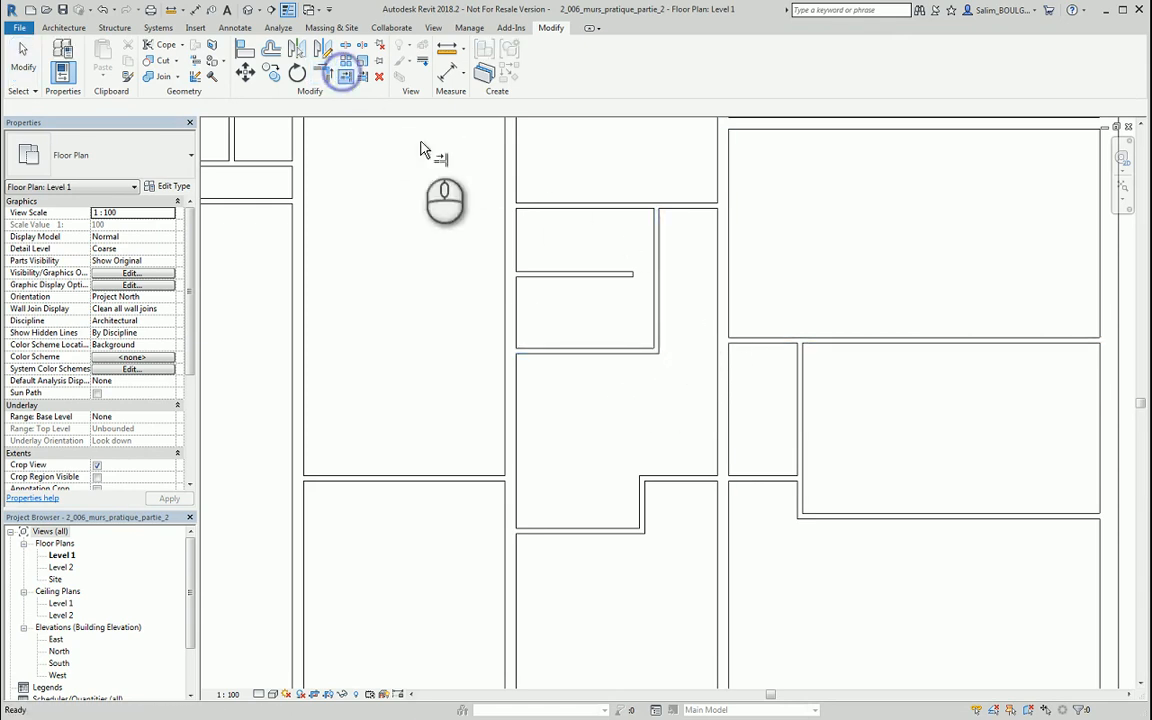
left_click(655, 293)
left_click(626, 275)
key("Escape")
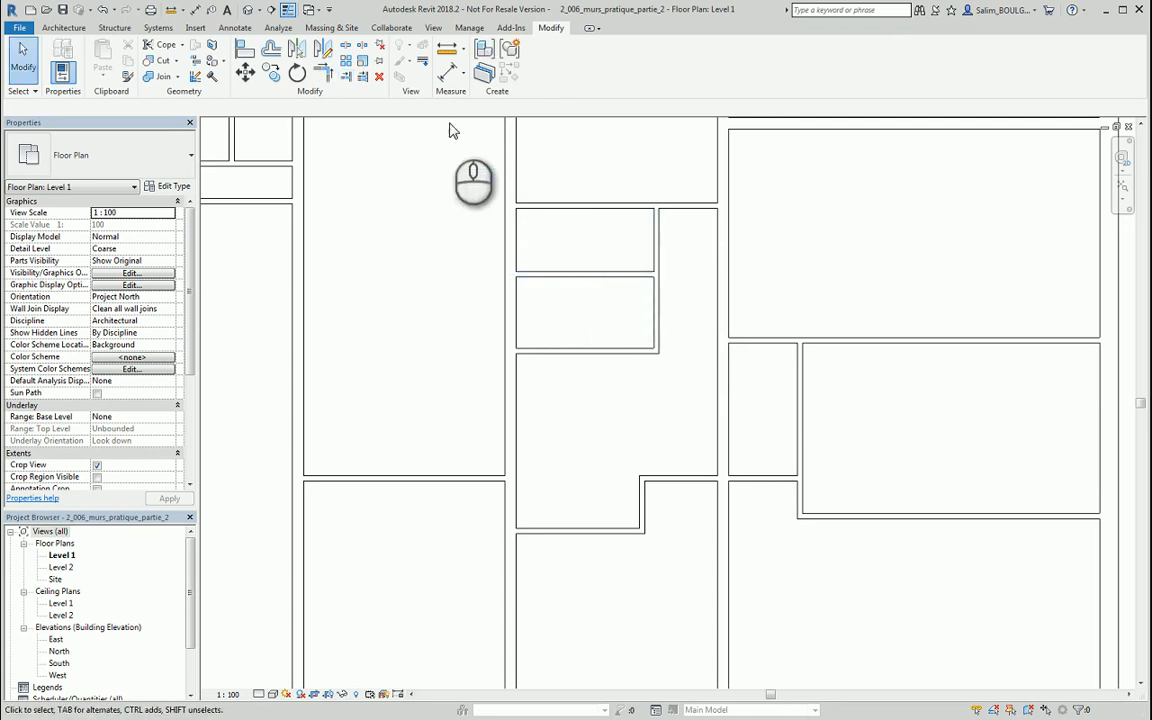
- Set the clear distance between the vertical partition's right face and the bay's right wall to 0.93 m
left_click(657, 246)
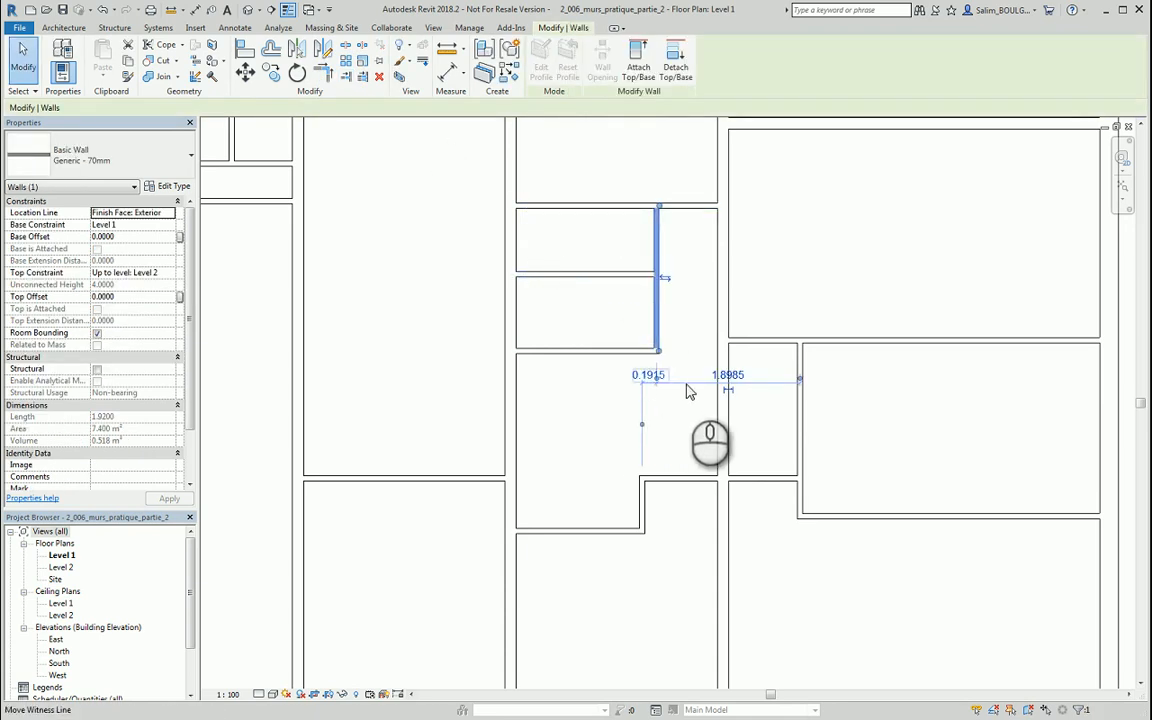
left_click_drag(800, 378, 727, 340)
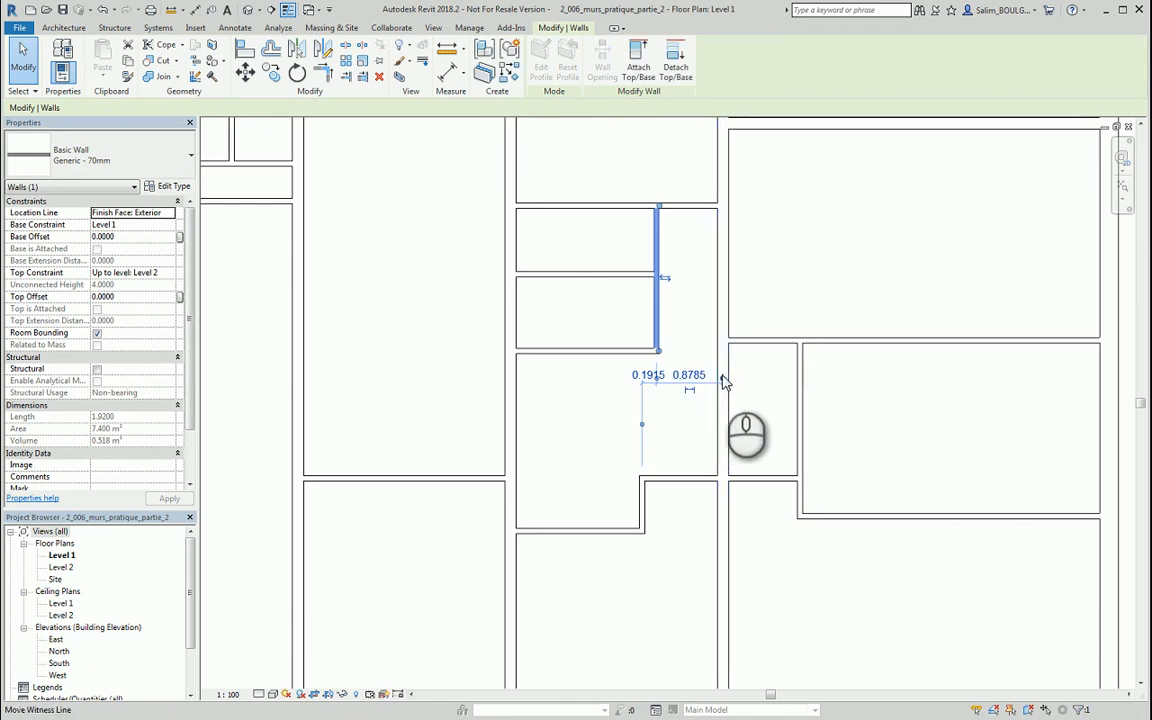
left_click(722, 376)
left_click(655, 378)
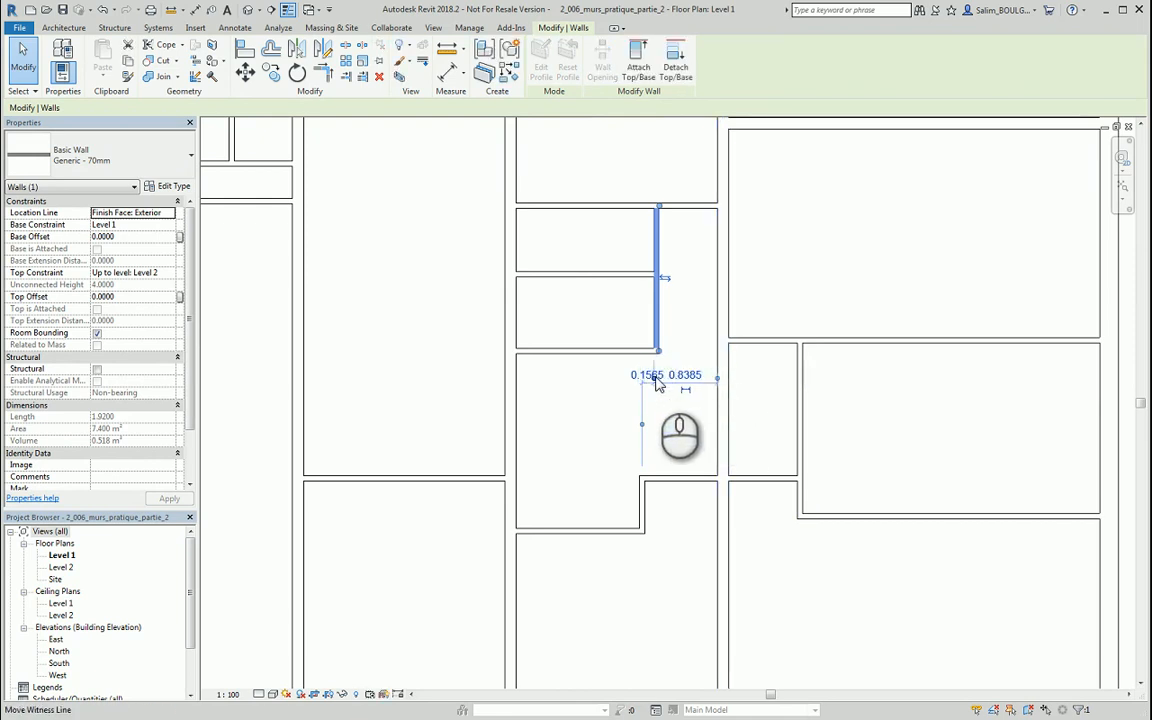
left_click(655, 379)
left_click(689, 378)
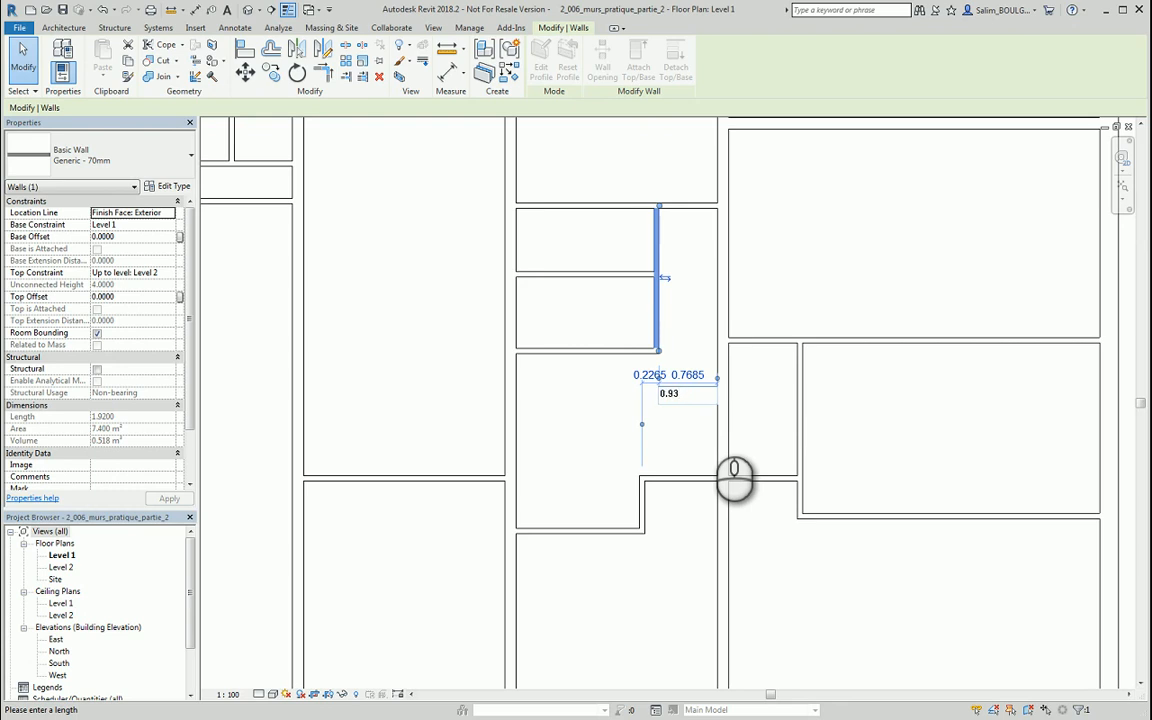
key("Return")
left_click(688, 437)
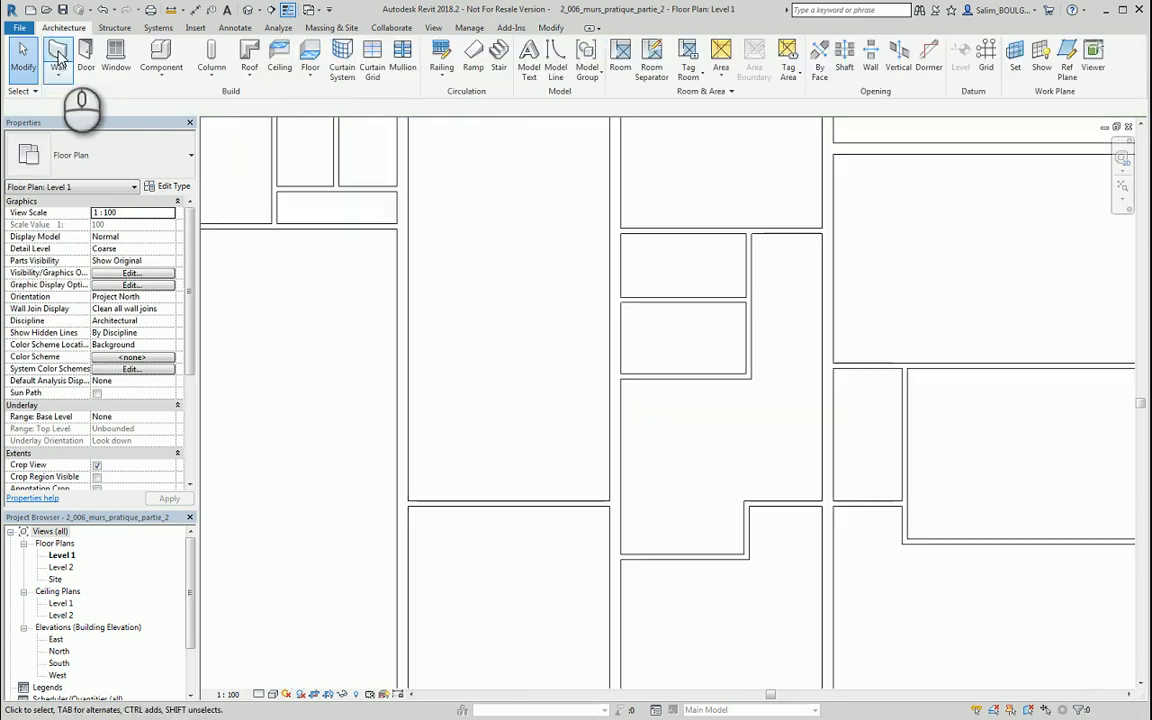
- Draw a vertical 70 mm wall about 2.04 m long upward from the horizontal partition in the adjacent left bay
left_click(62, 55)
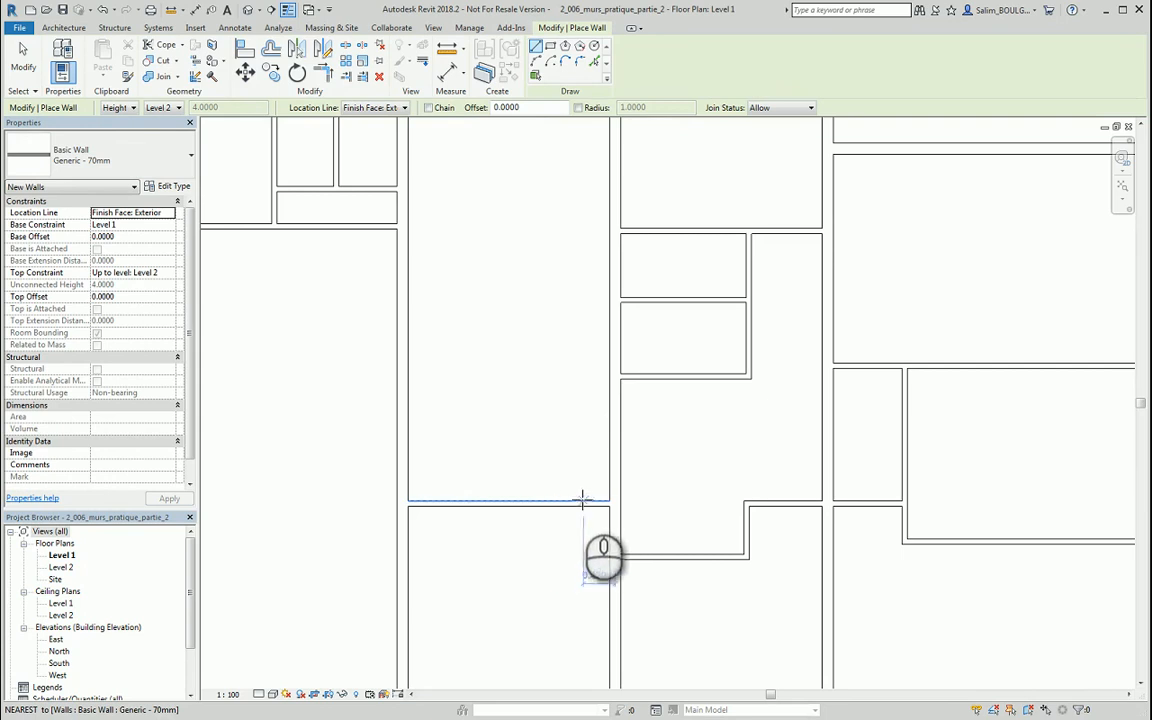
left_click(544, 502)
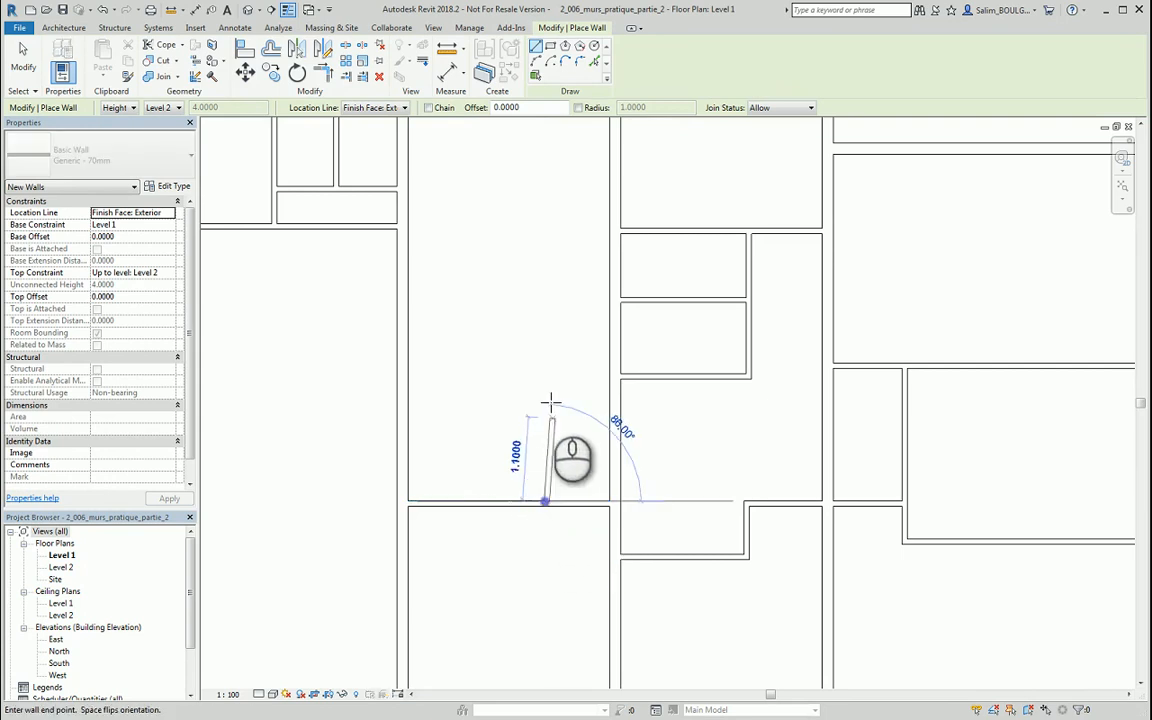
left_click(547, 349)
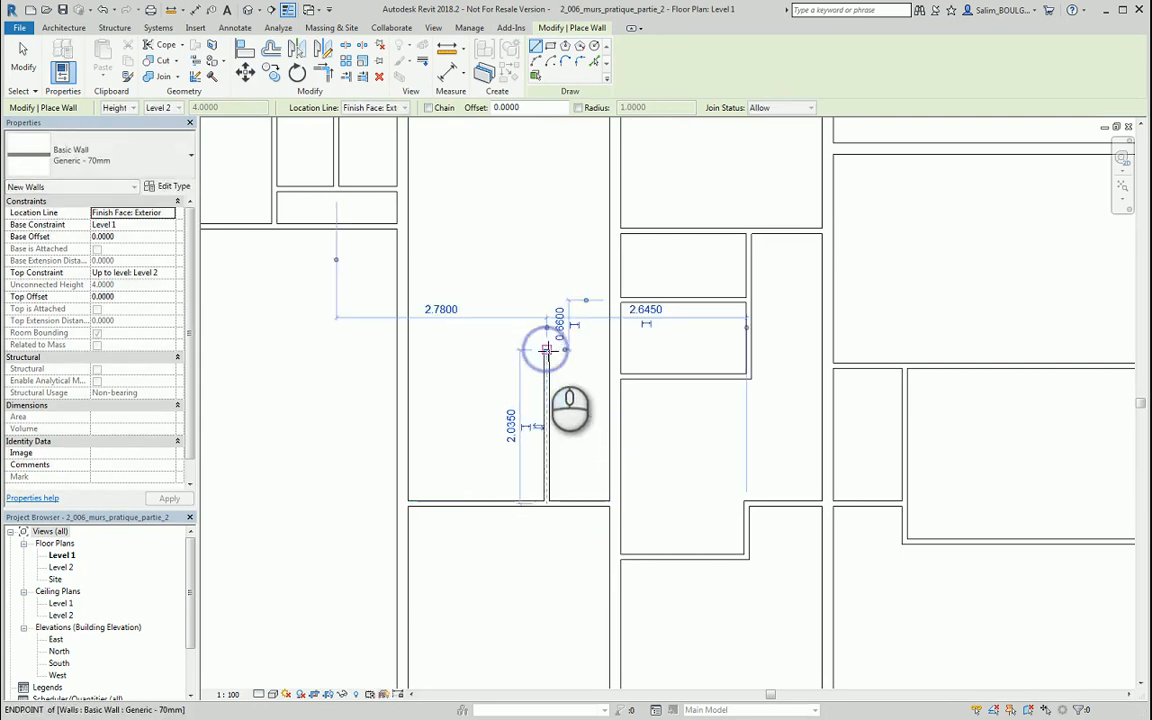
key("Escape")
key("Escape")
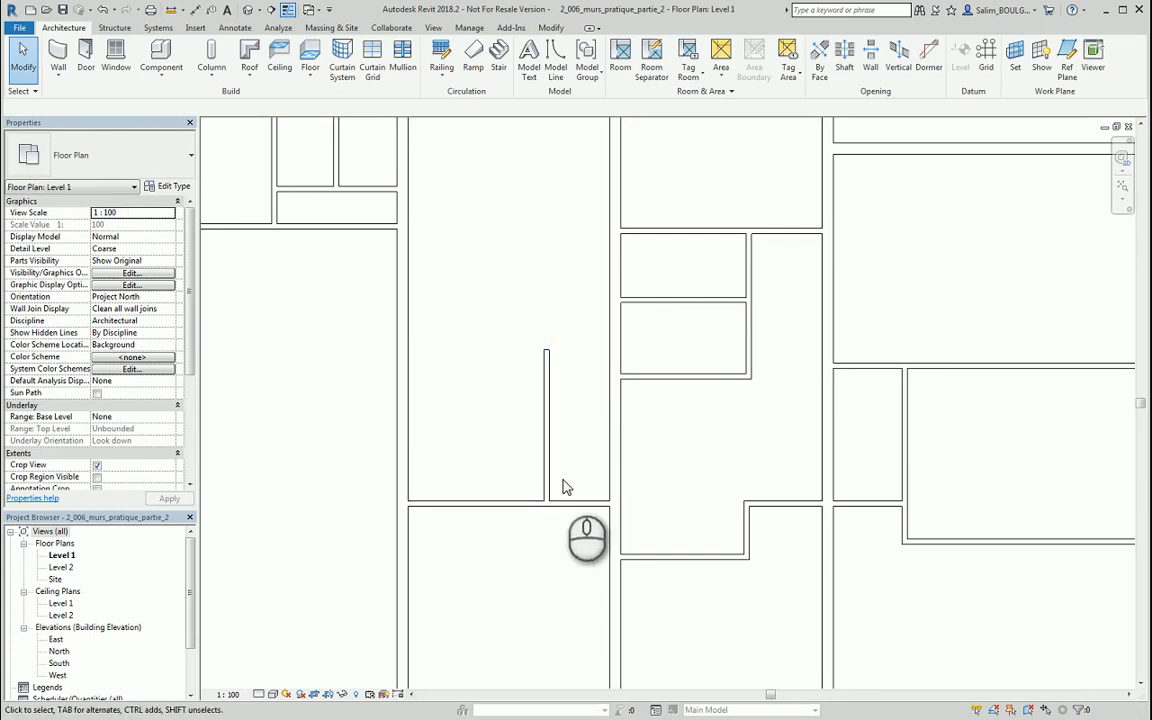
- Join the lower short wall and the left bay's new vertical wall into a corner with Trim/Extend to Corner
middle_click_drag(556, 484, 491, 483)
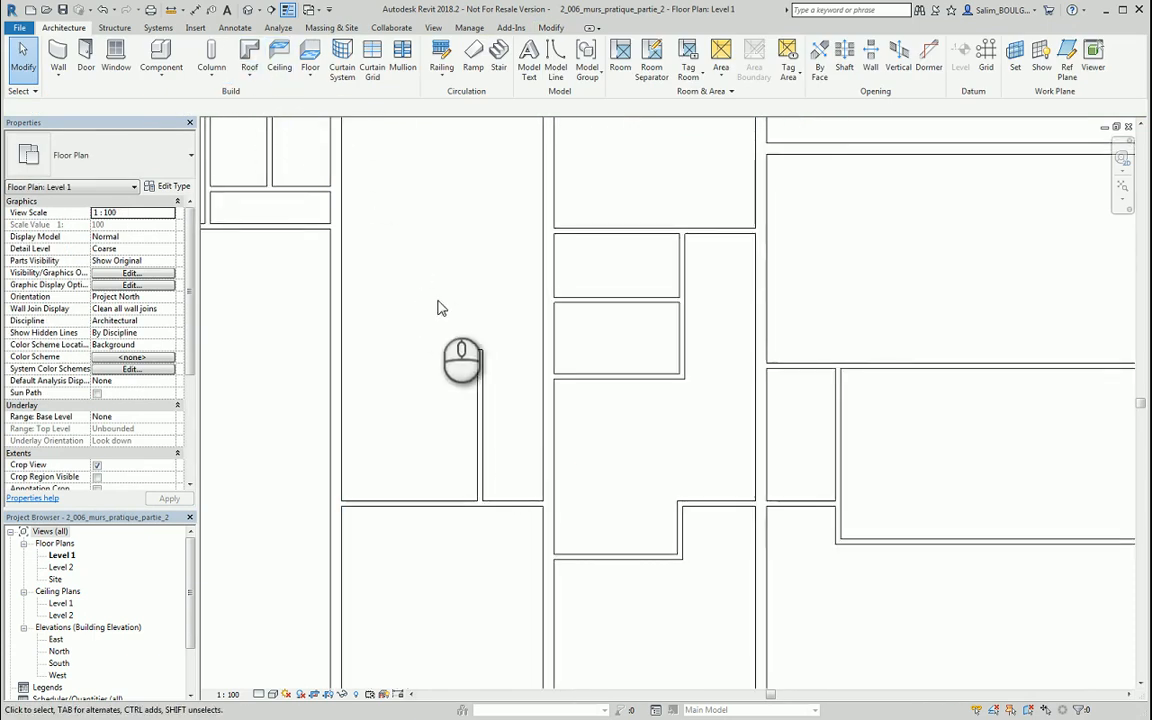
left_click(551, 27)
left_click(330, 80)
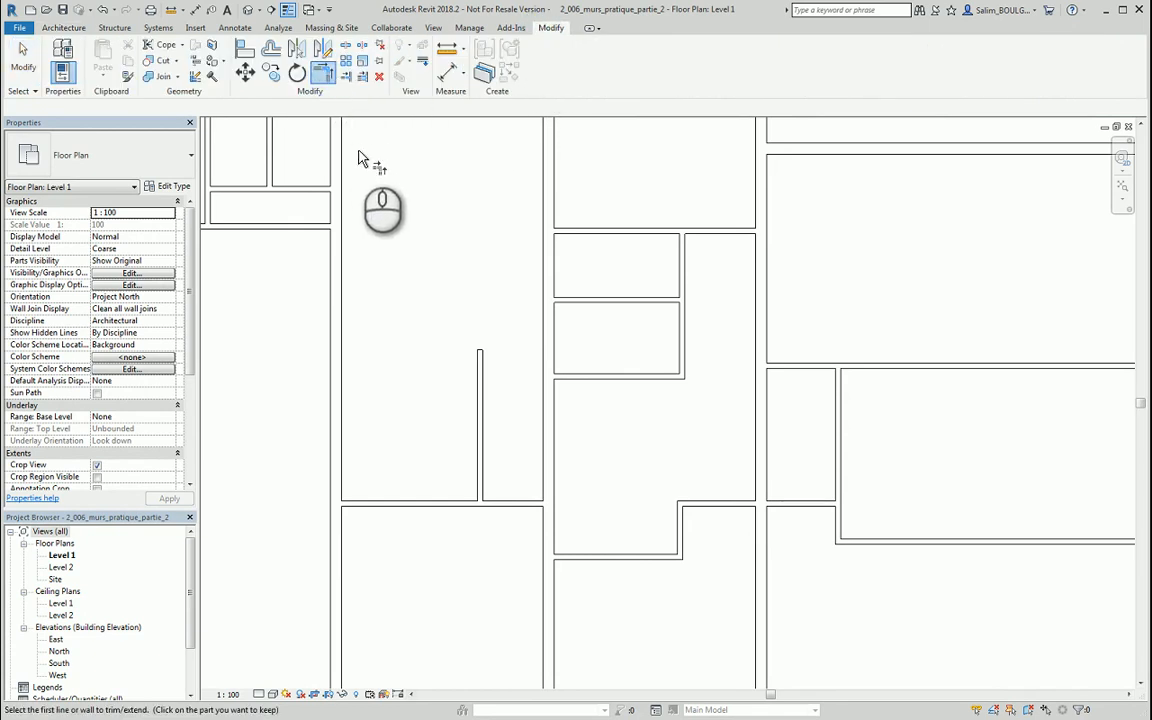
left_click(567, 379)
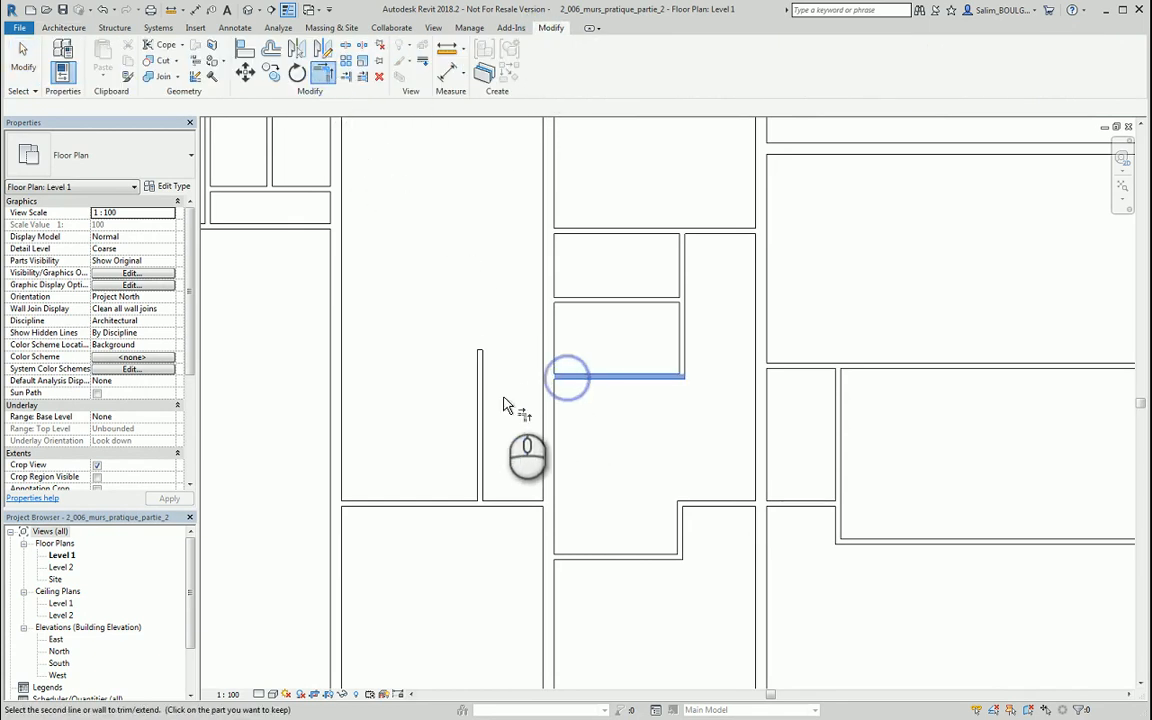
left_click(480, 404)
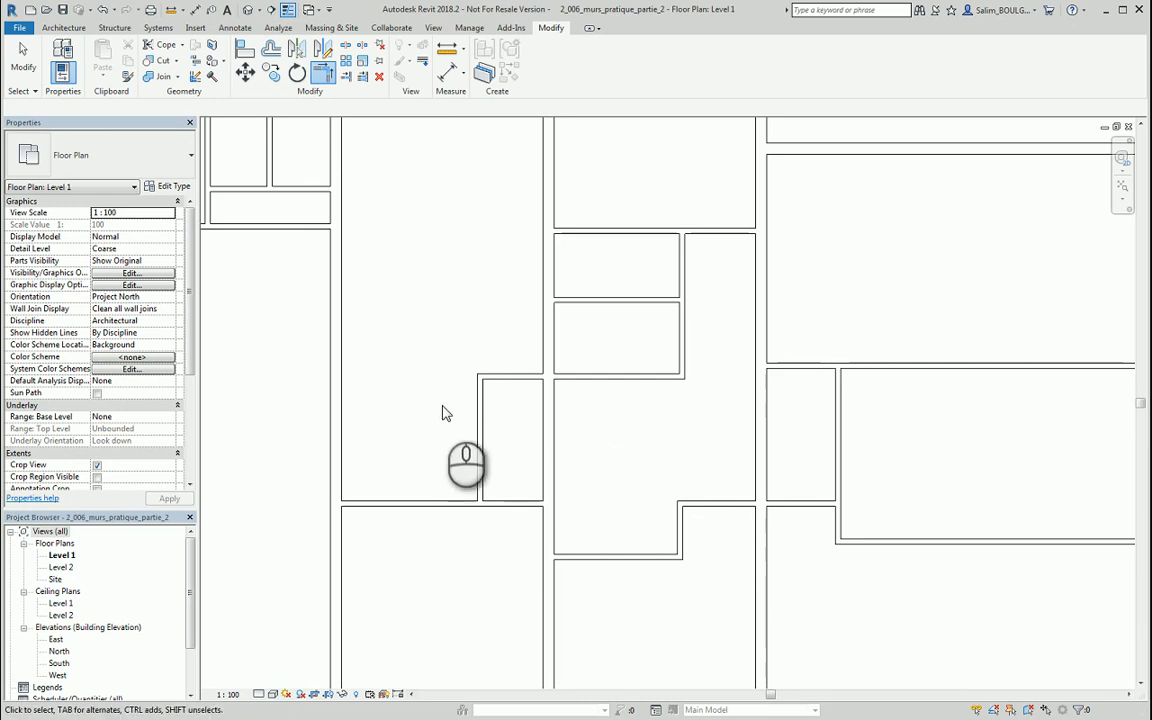
key("Escape")
- Set the clear distance between the left bay's new vertical wall and the 150 mm wall to its right to 1.03 m
middle_click_drag(406, 399, 458, 300)
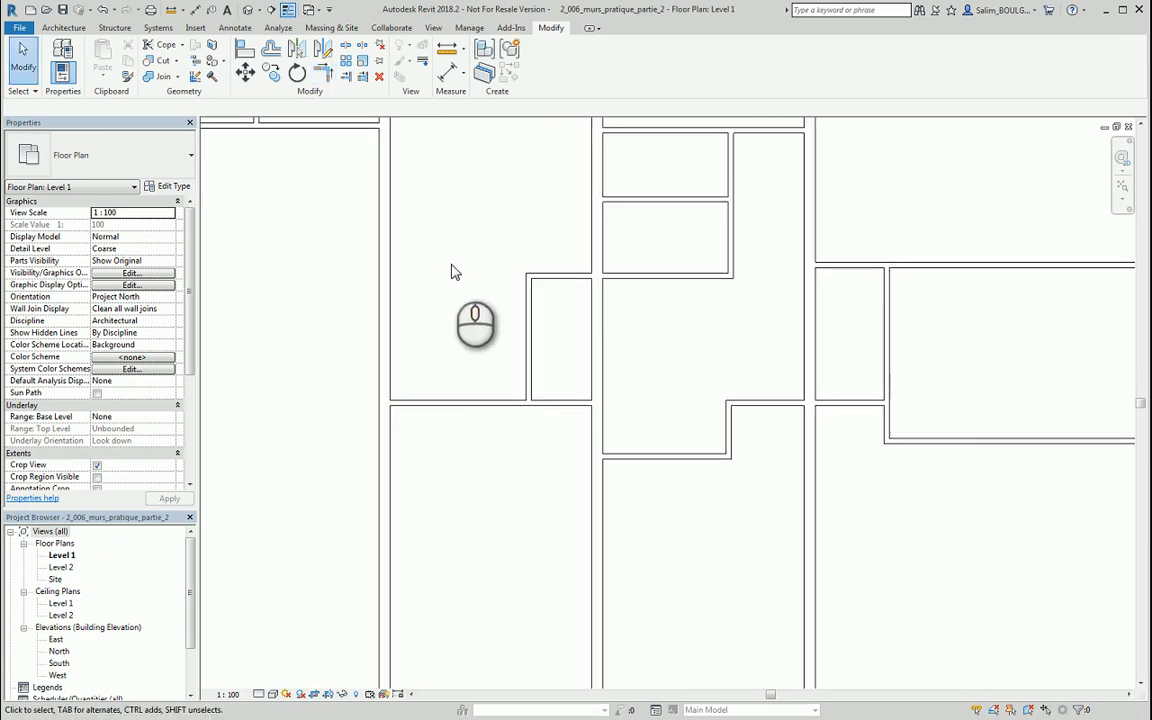
left_click(528, 318)
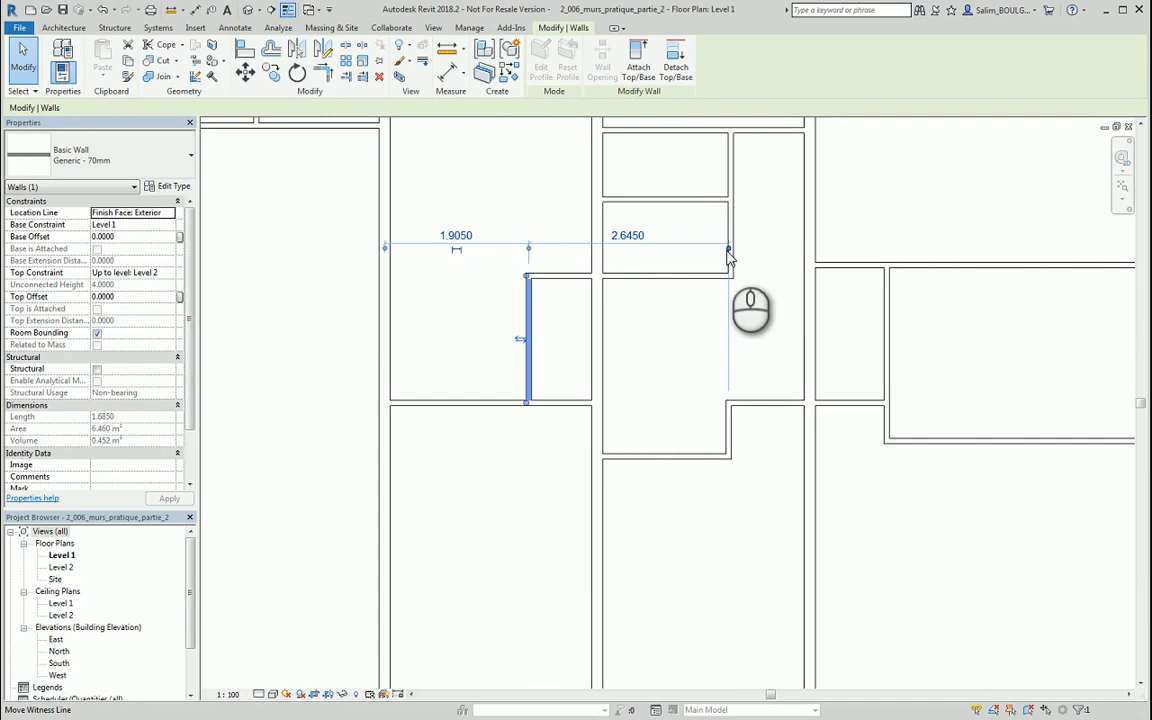
left_click_drag(728, 248, 601, 333)
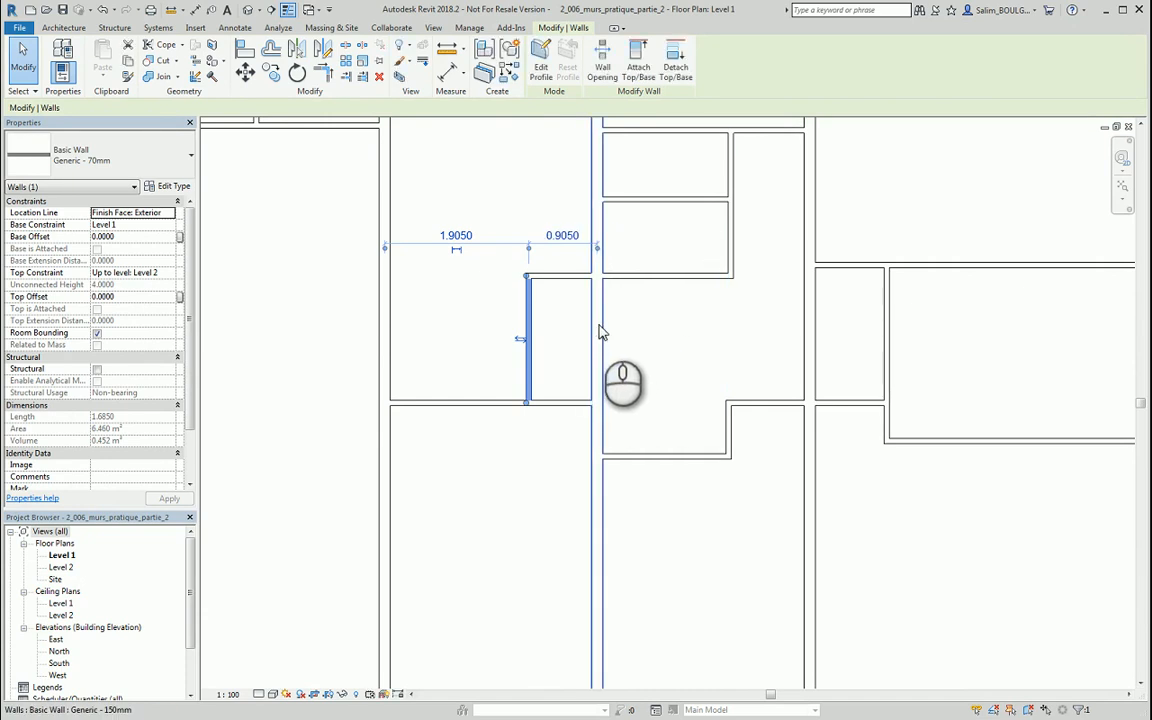
left_click(597, 247)
left_click(529, 249)
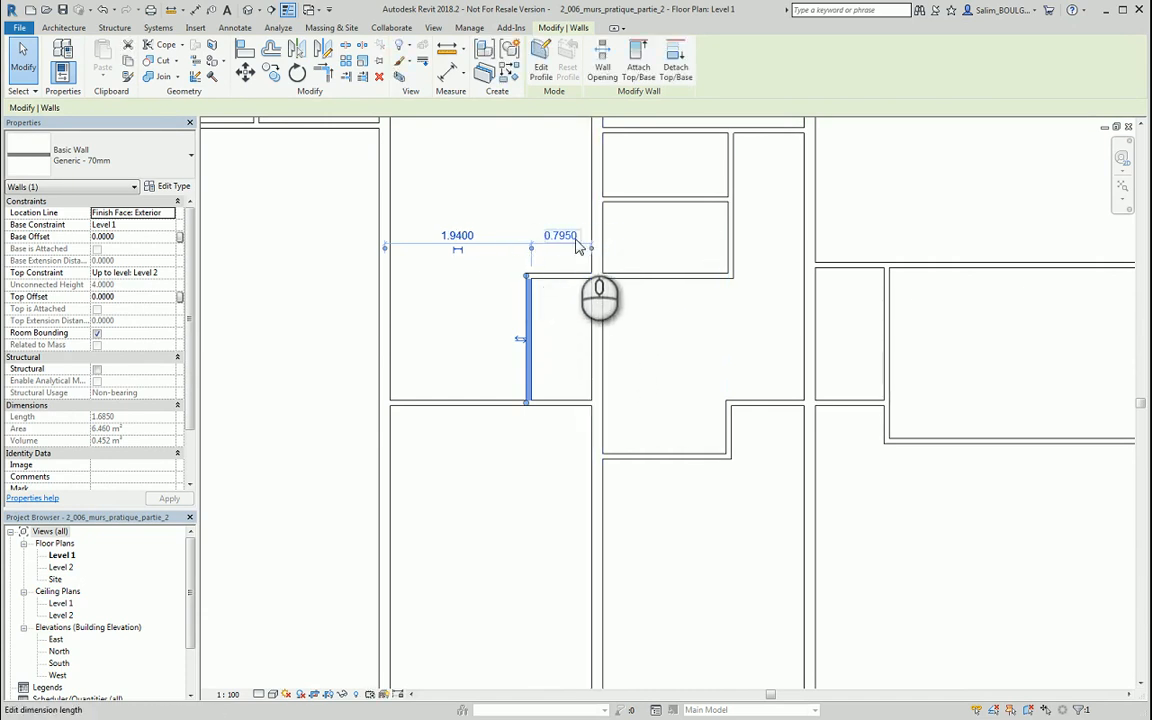
left_click(569, 236)
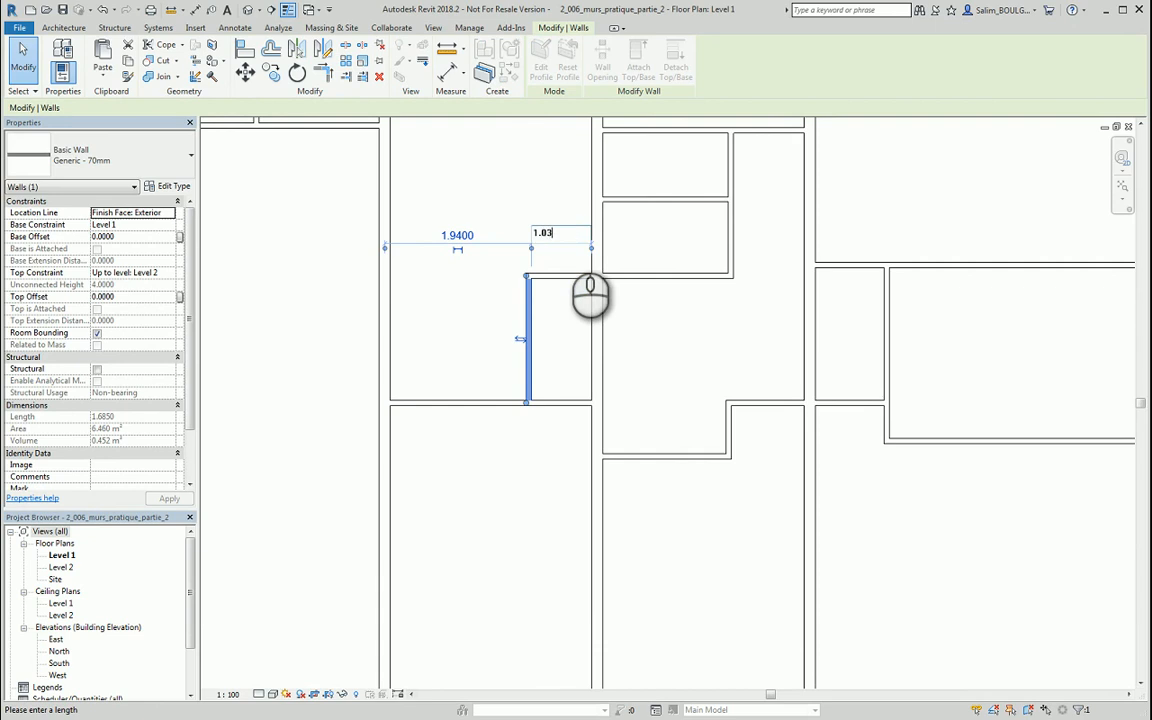
type("1.03")
key("Return")
left_click(547, 318)
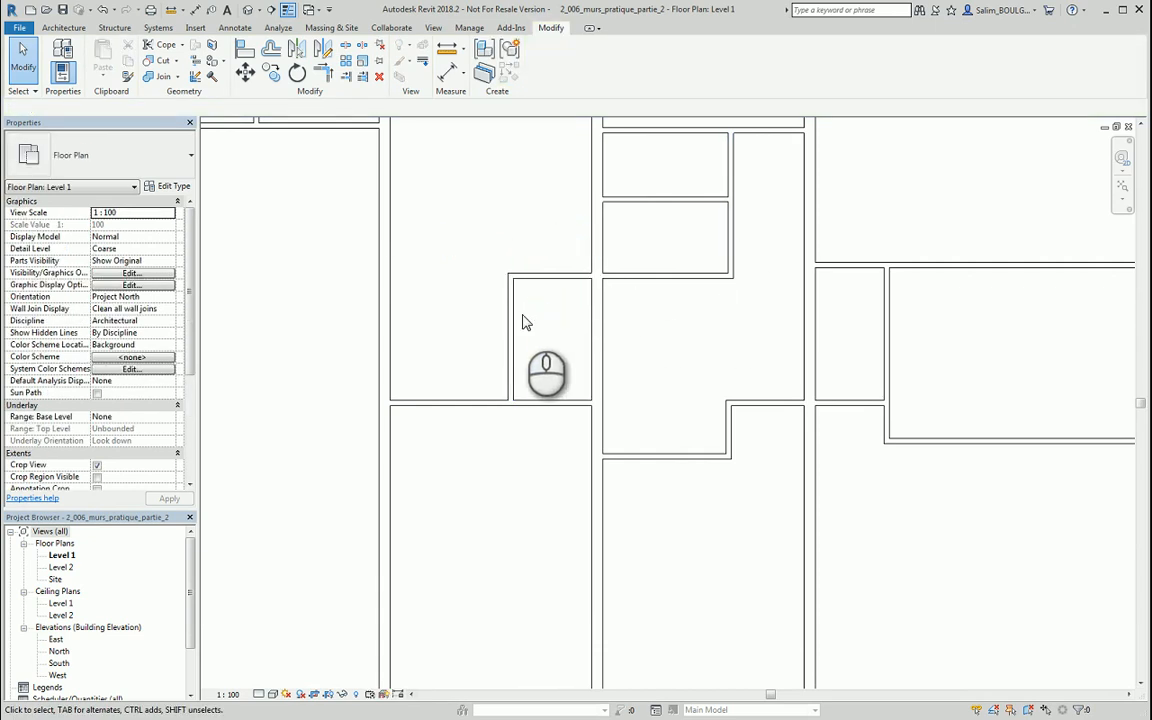
- Measure the clear width between the bay's left wall and the new vertical partition
left_click(447, 50)
left_click(391, 350)
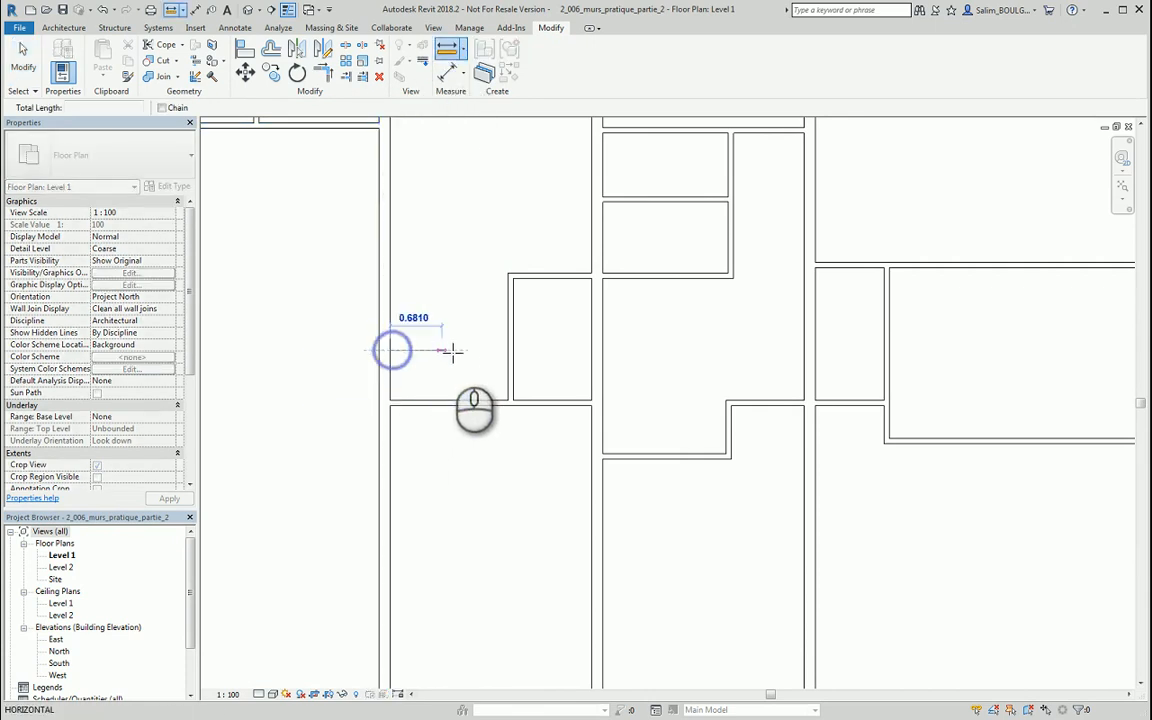
left_click(507, 350)
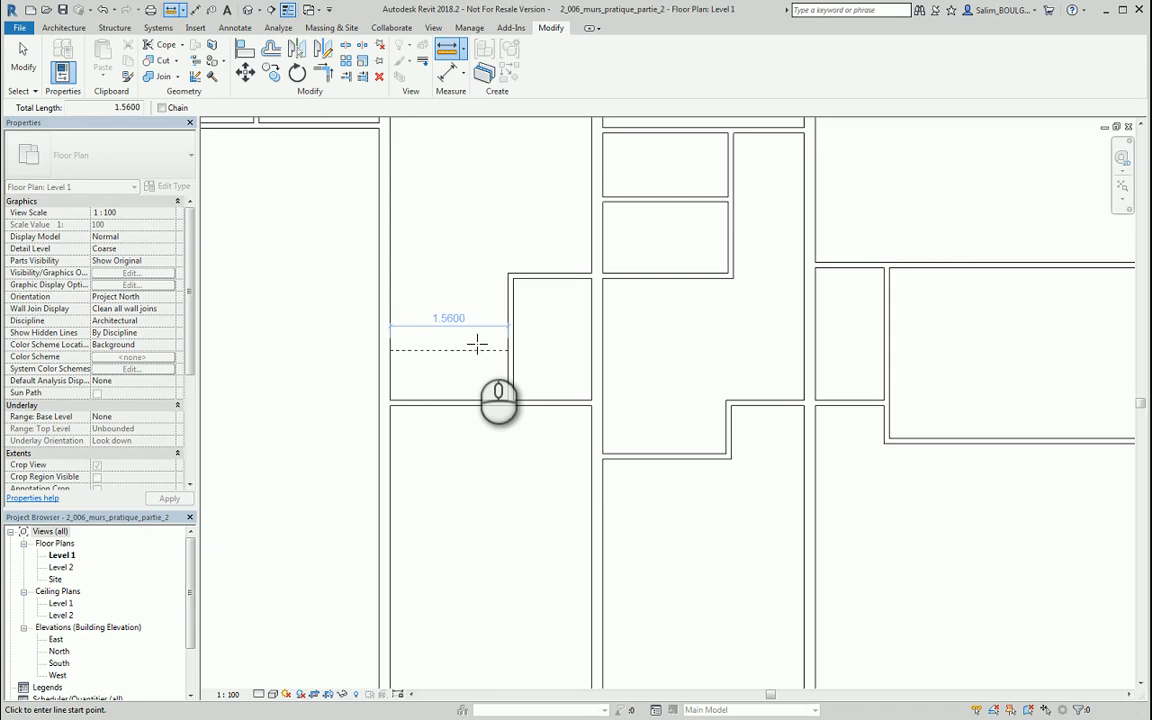
key("Escape")
key("Escape")
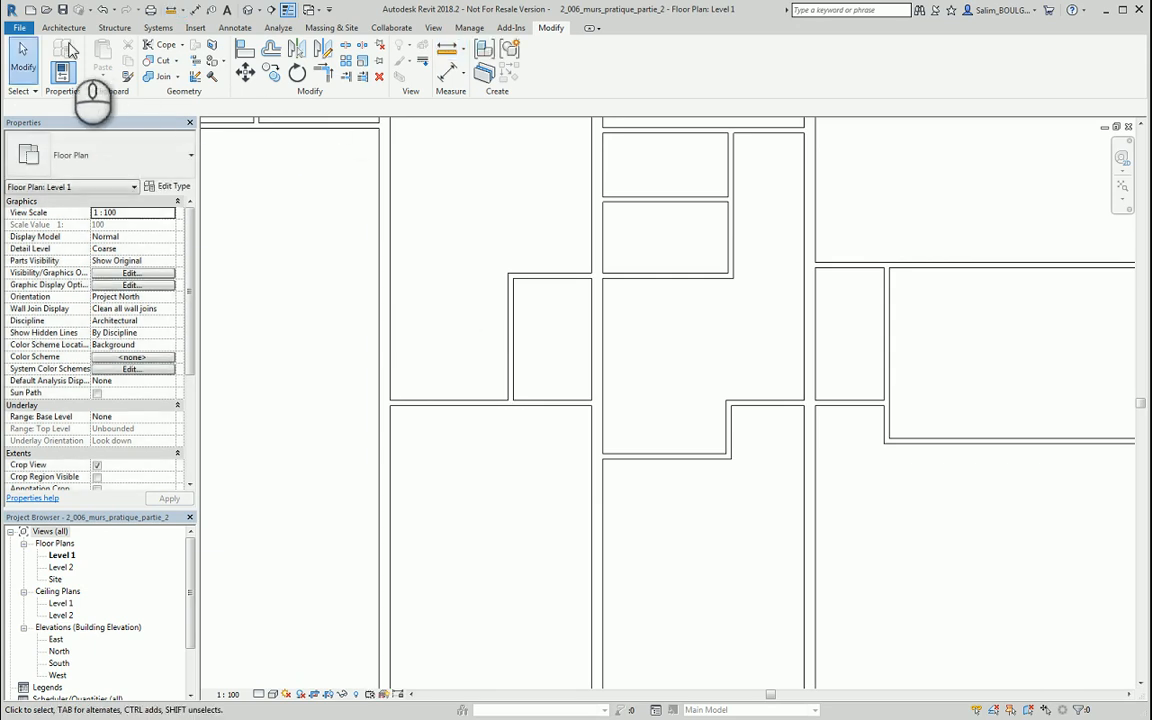
- Draw a horizontal 70 mm wall about 0.9 m long between the bay's left wall and the new vertical partition
left_click(63, 27)
left_click(59, 50)
left_click(488, 313)
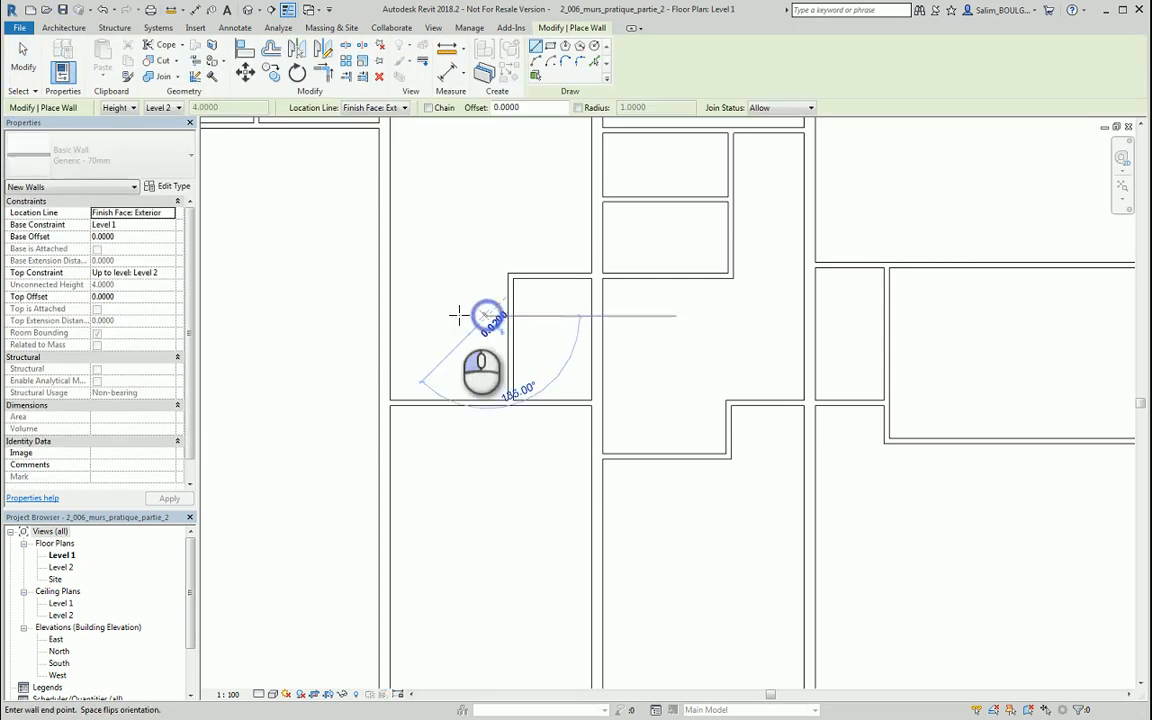
left_click(420, 314)
key("Escape")
key("Escape")
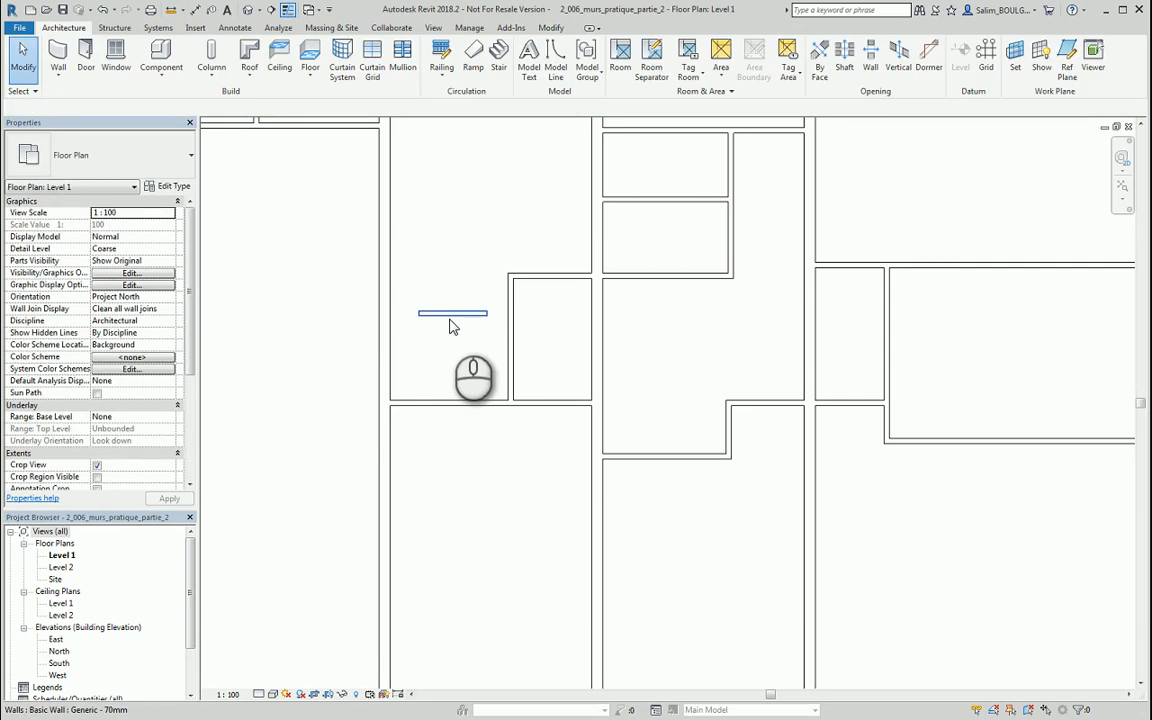
- Set the clear distance between the short horizontal wall's lower face and the horizontal partition below it to 1.24 m
left_click(450, 316)
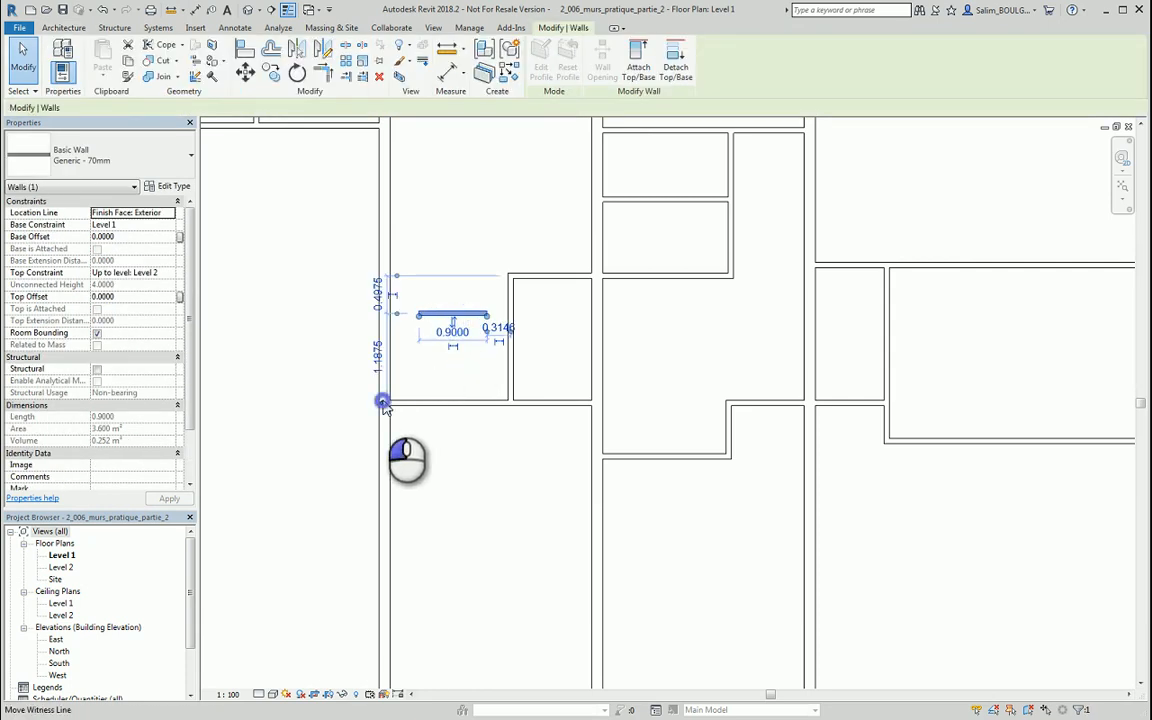
left_click_drag(383, 403, 398, 320)
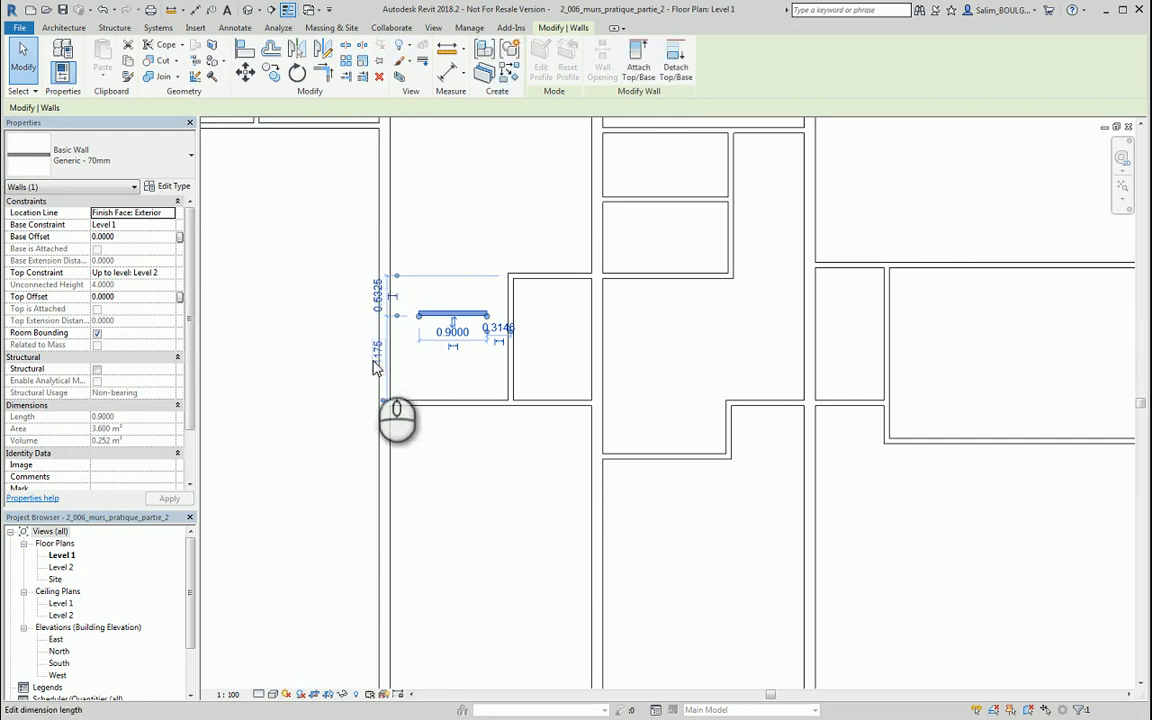
left_click(380, 358)
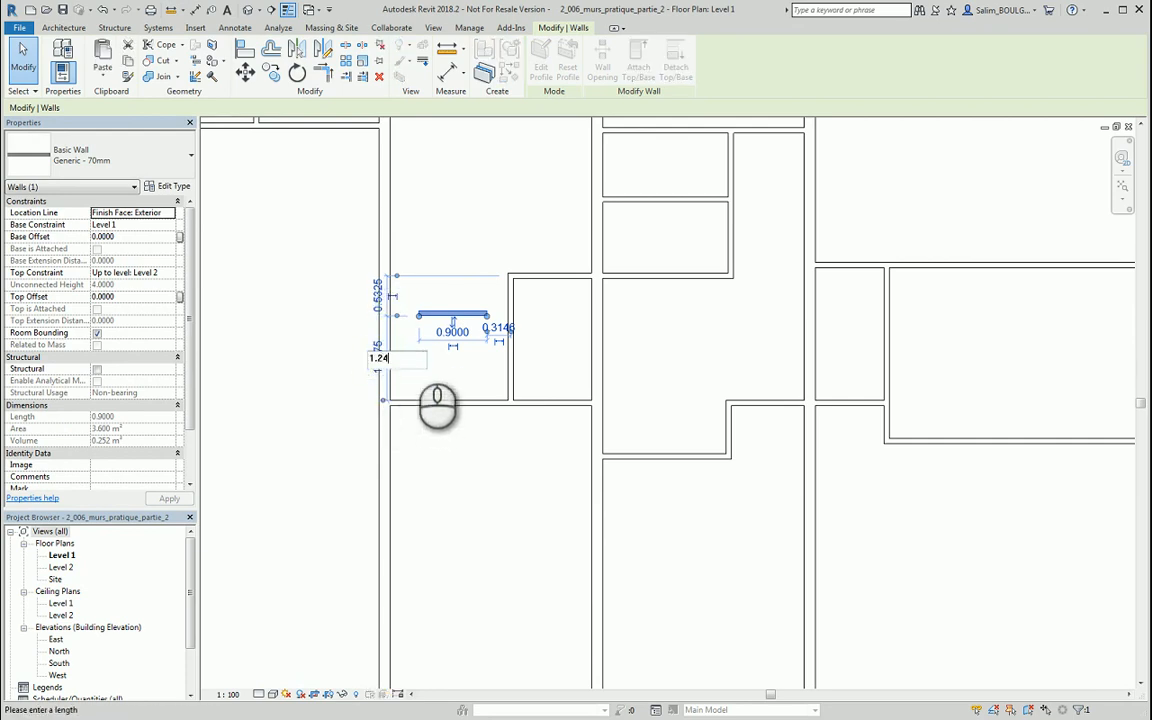
type("1.24")
key("Return")
key("Escape")
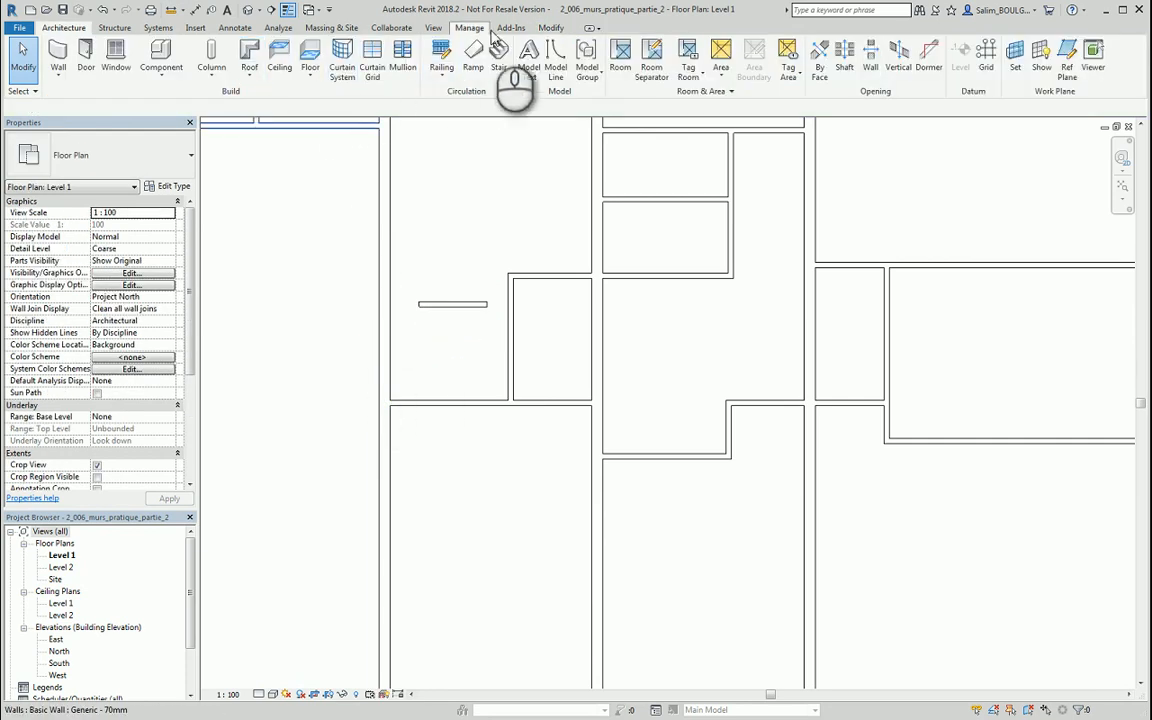
- Extend the short horizontal wall to the bay's left wall and to the vertical partition on its right with Trim/Extend Single Element
left_click(551, 27)
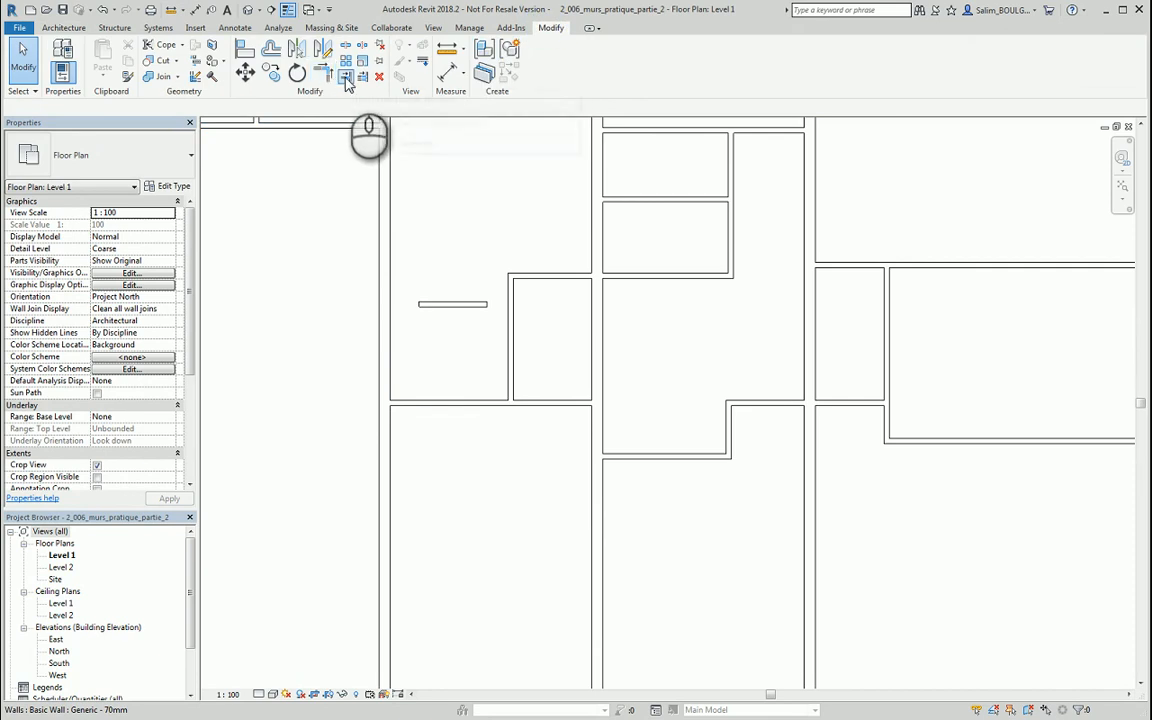
left_click(346, 77)
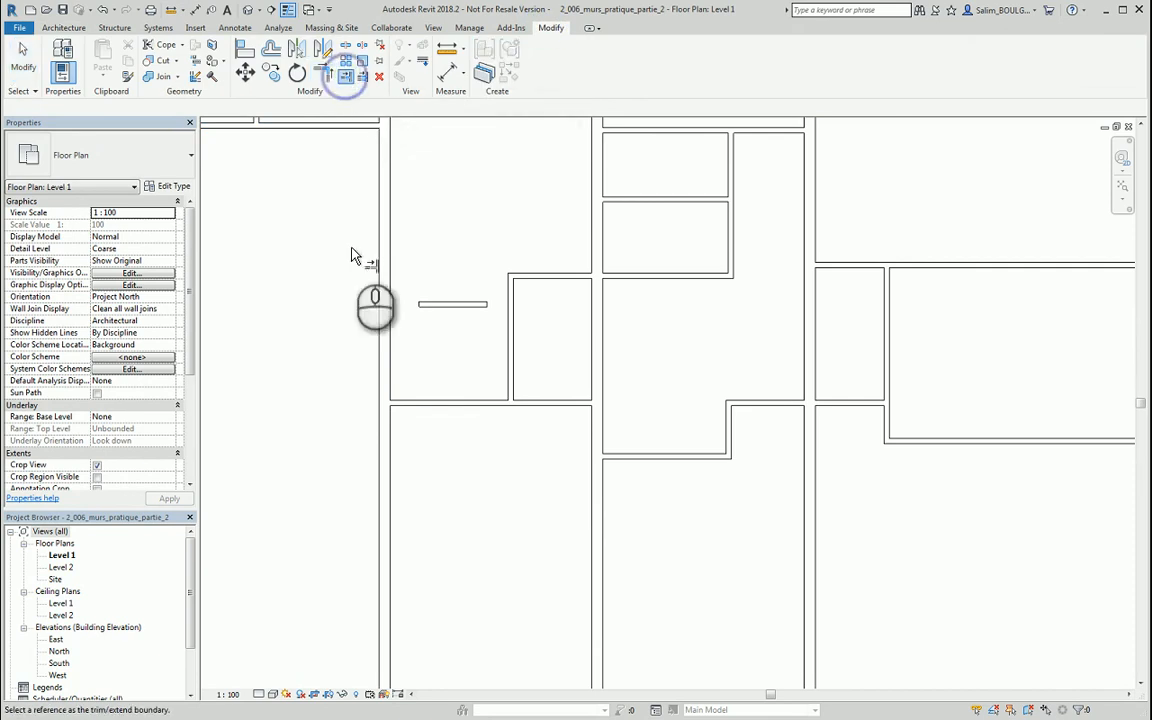
left_click(414, 310)
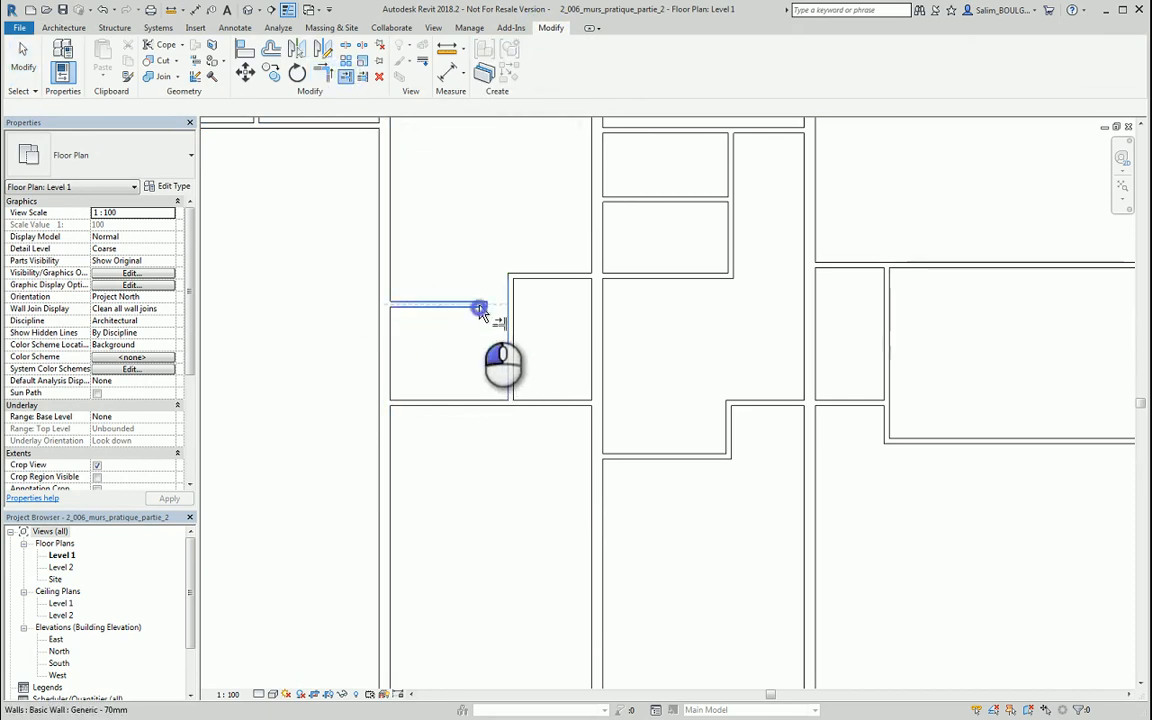